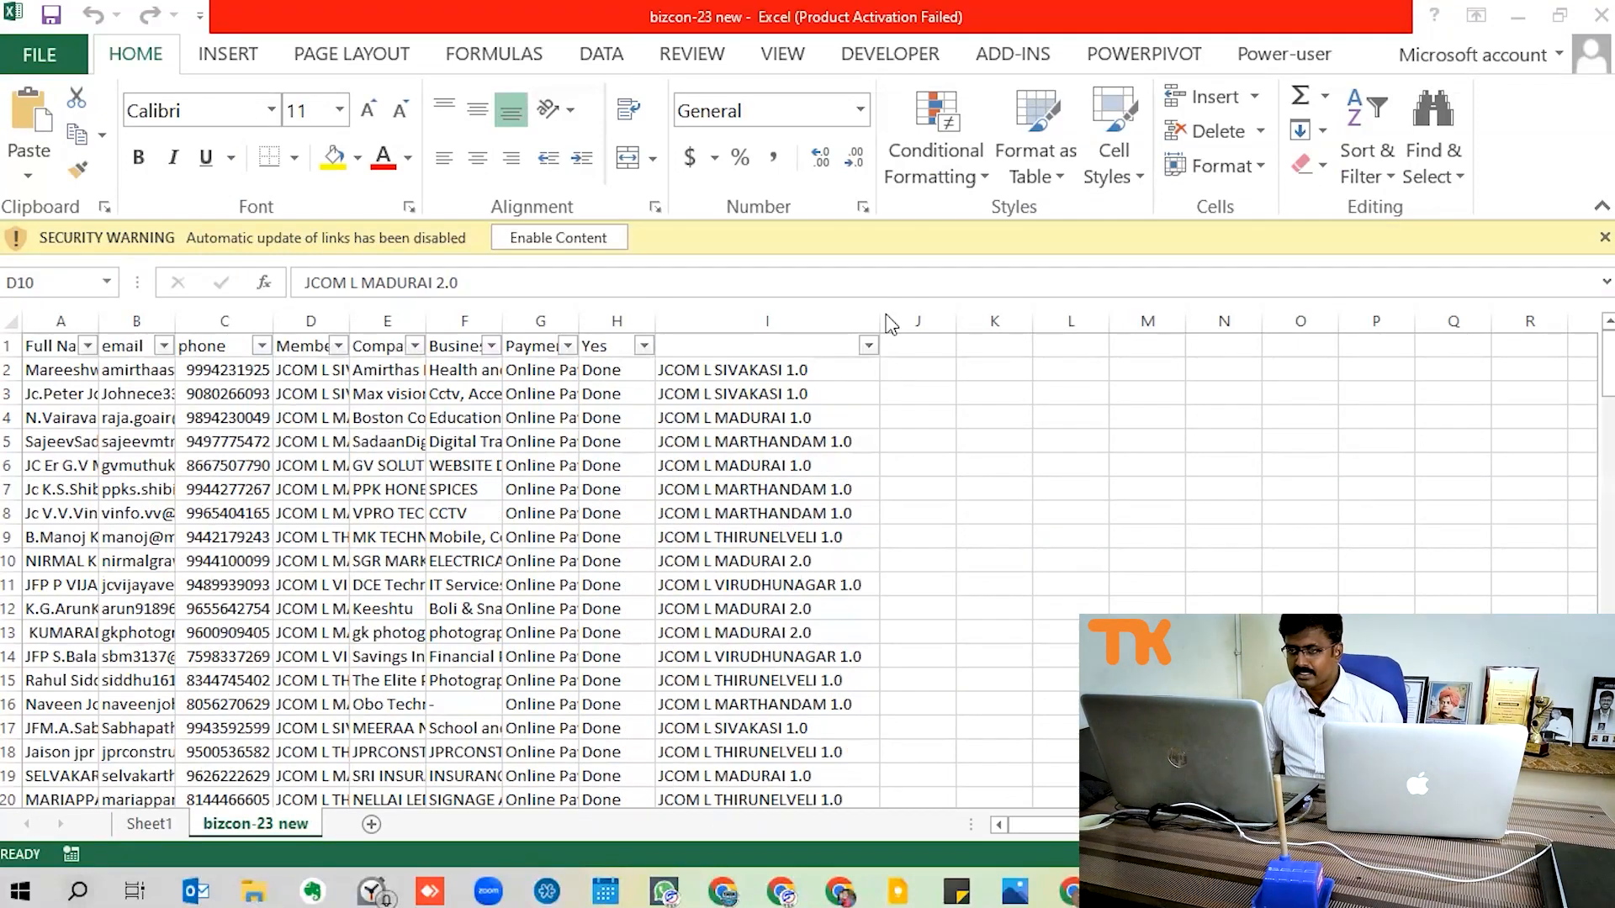
Step: Enable the blocked content in the bizcon-23 new workbook and clear everything in column I
{"action": "left_click", "coordinate": [539, 238]}
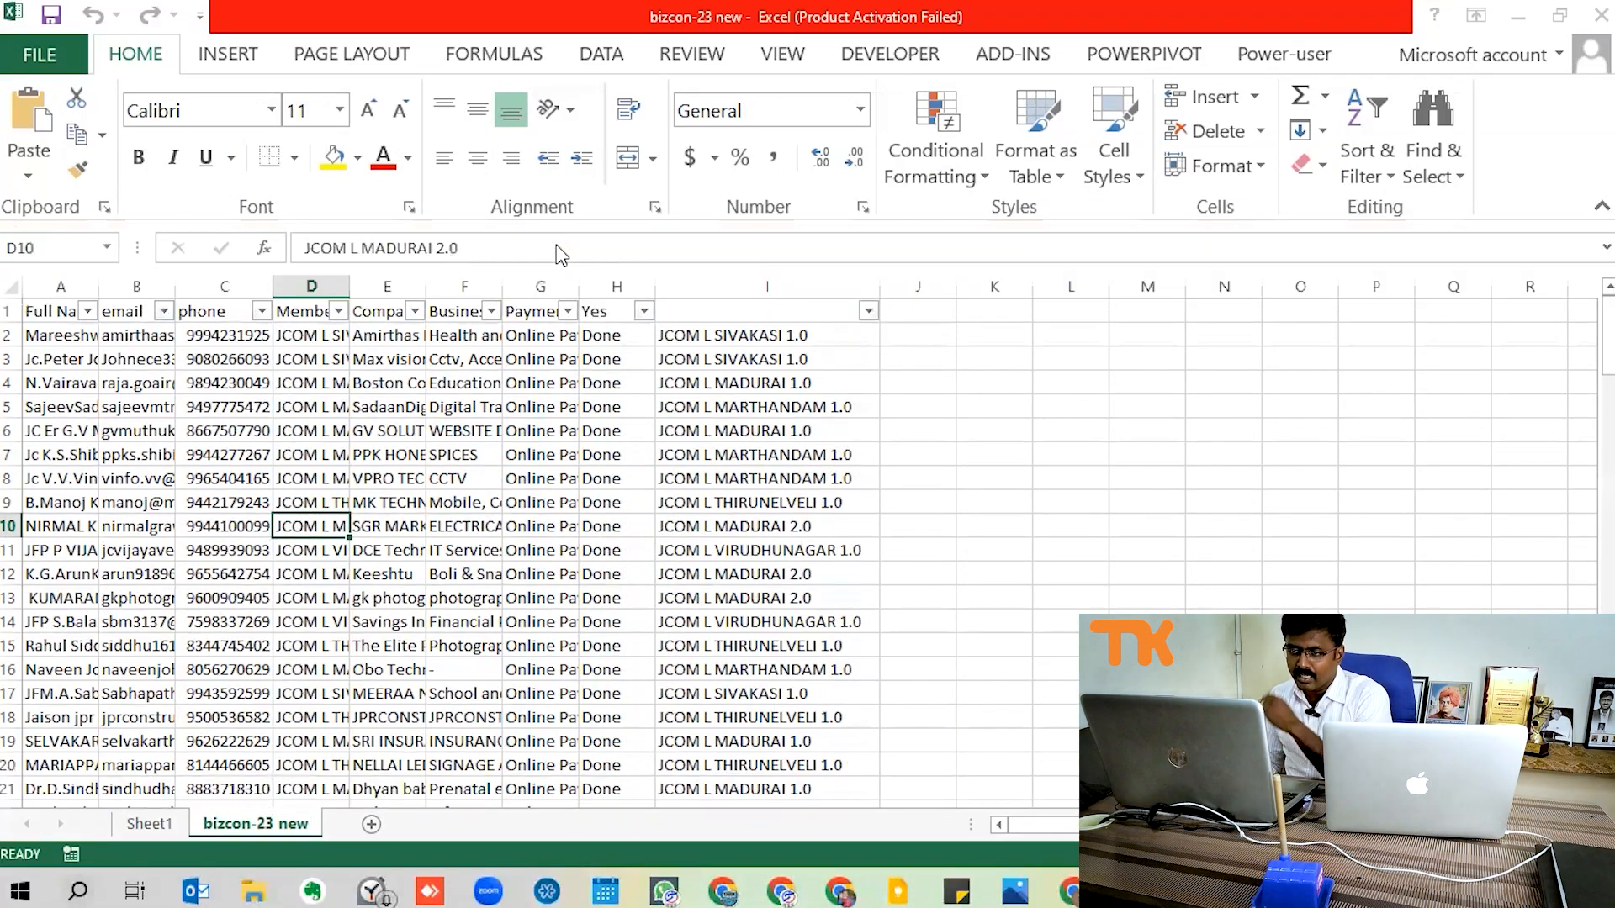
{"action": "left_click", "coordinate": [740, 510]}
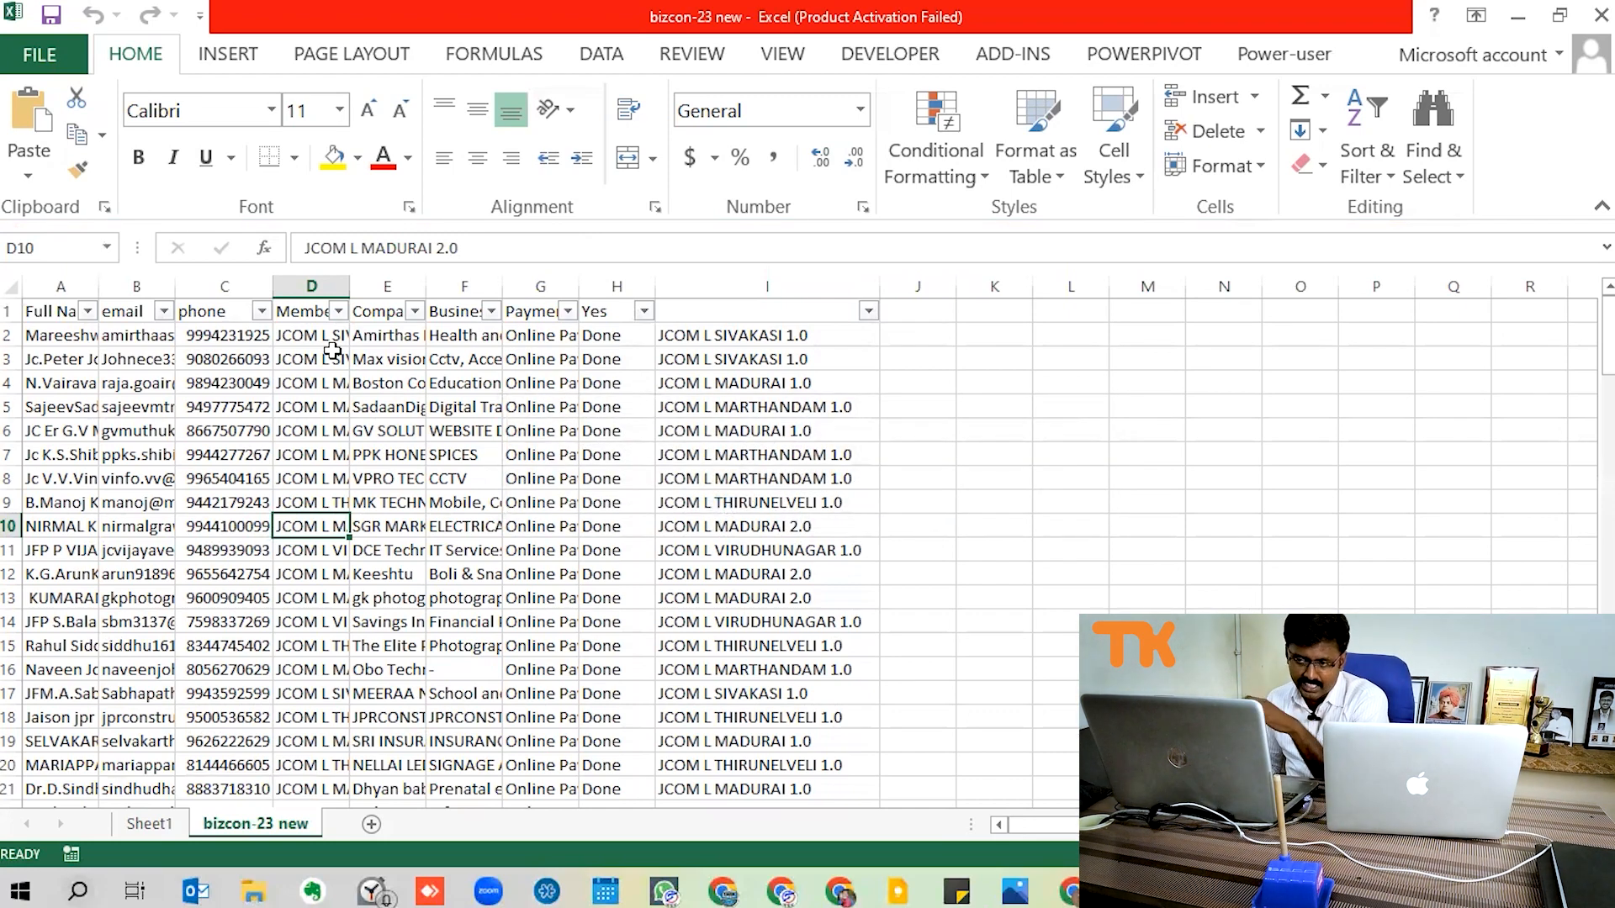
{"action": "left_click", "coordinate": [236, 286]}
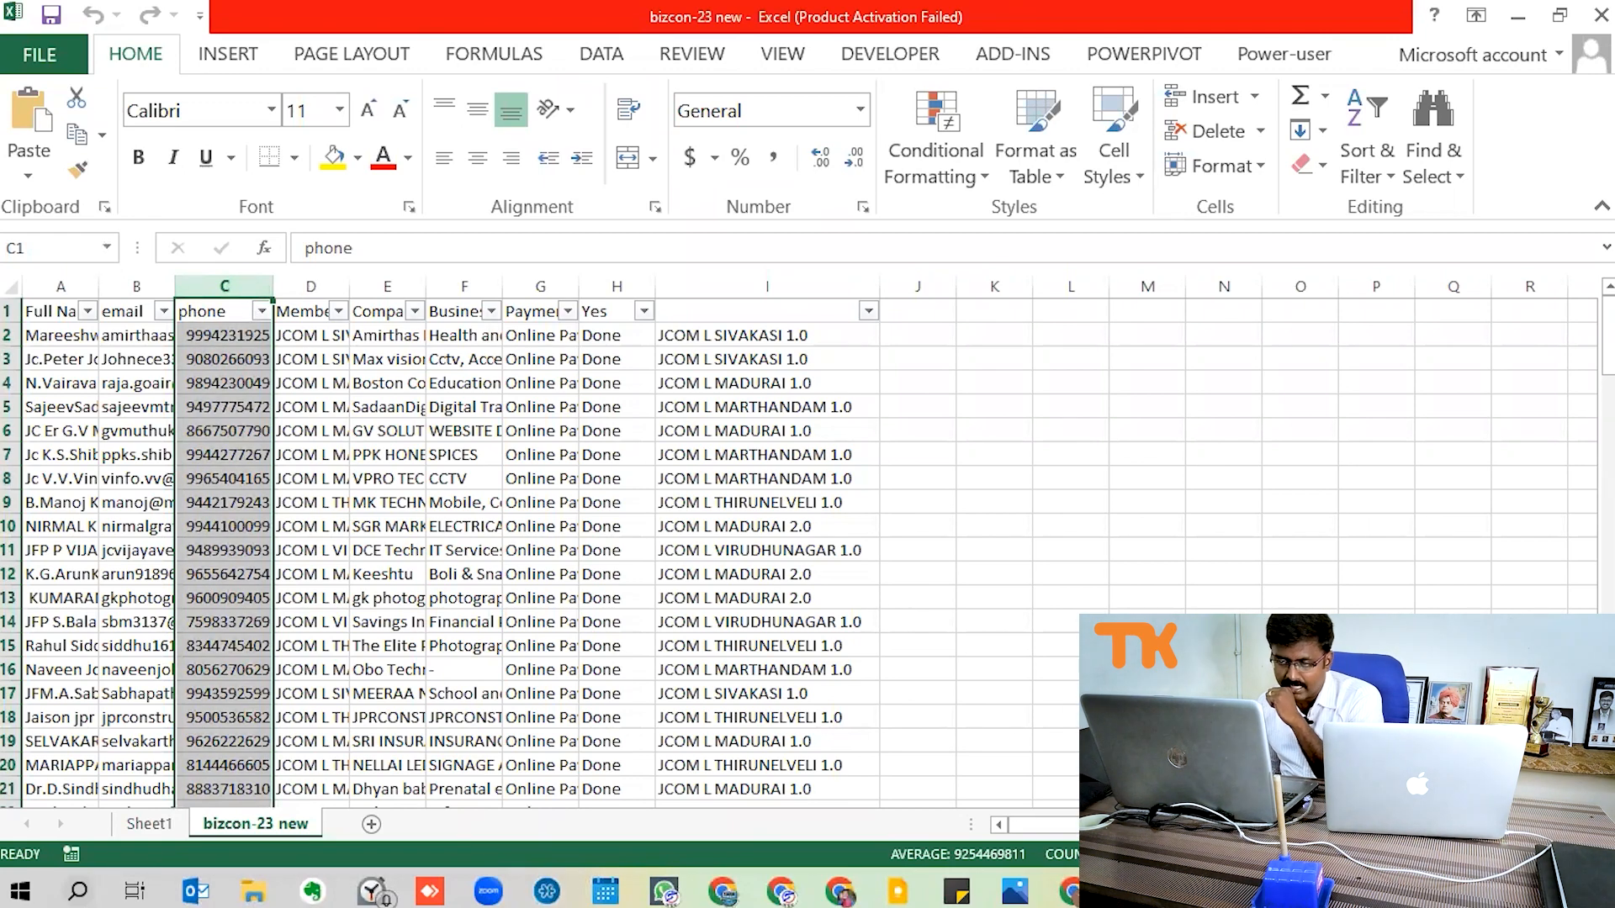
{"action": "left_click", "coordinate": [716, 286]}
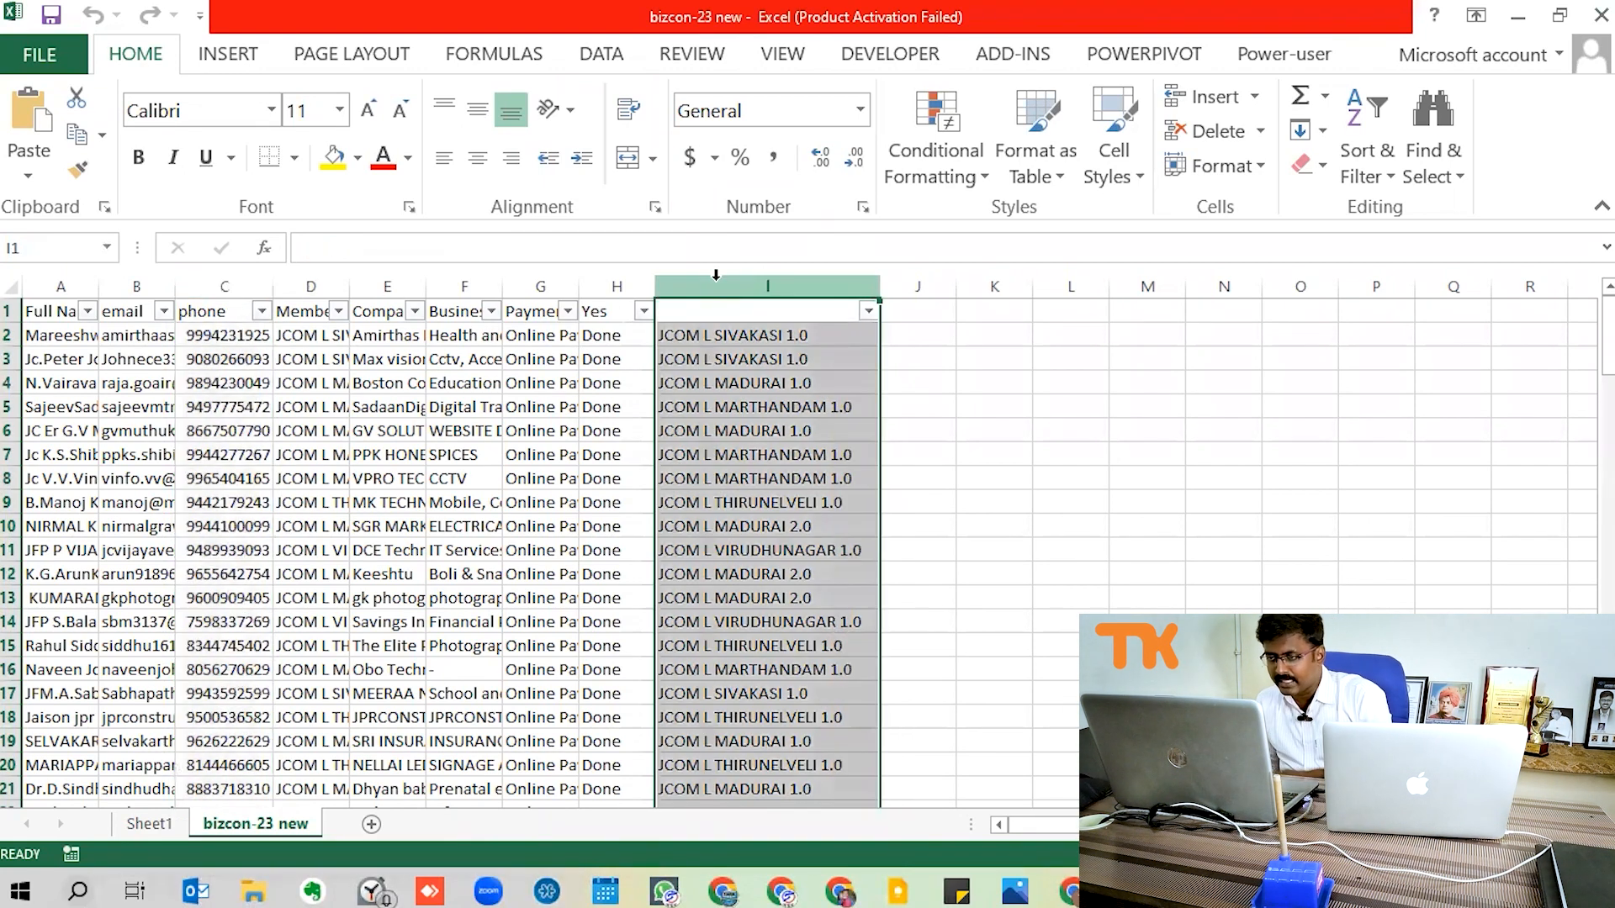
{"action": "key", "text": "Delete"}
{"action": "left_click", "coordinate": [731, 358]}
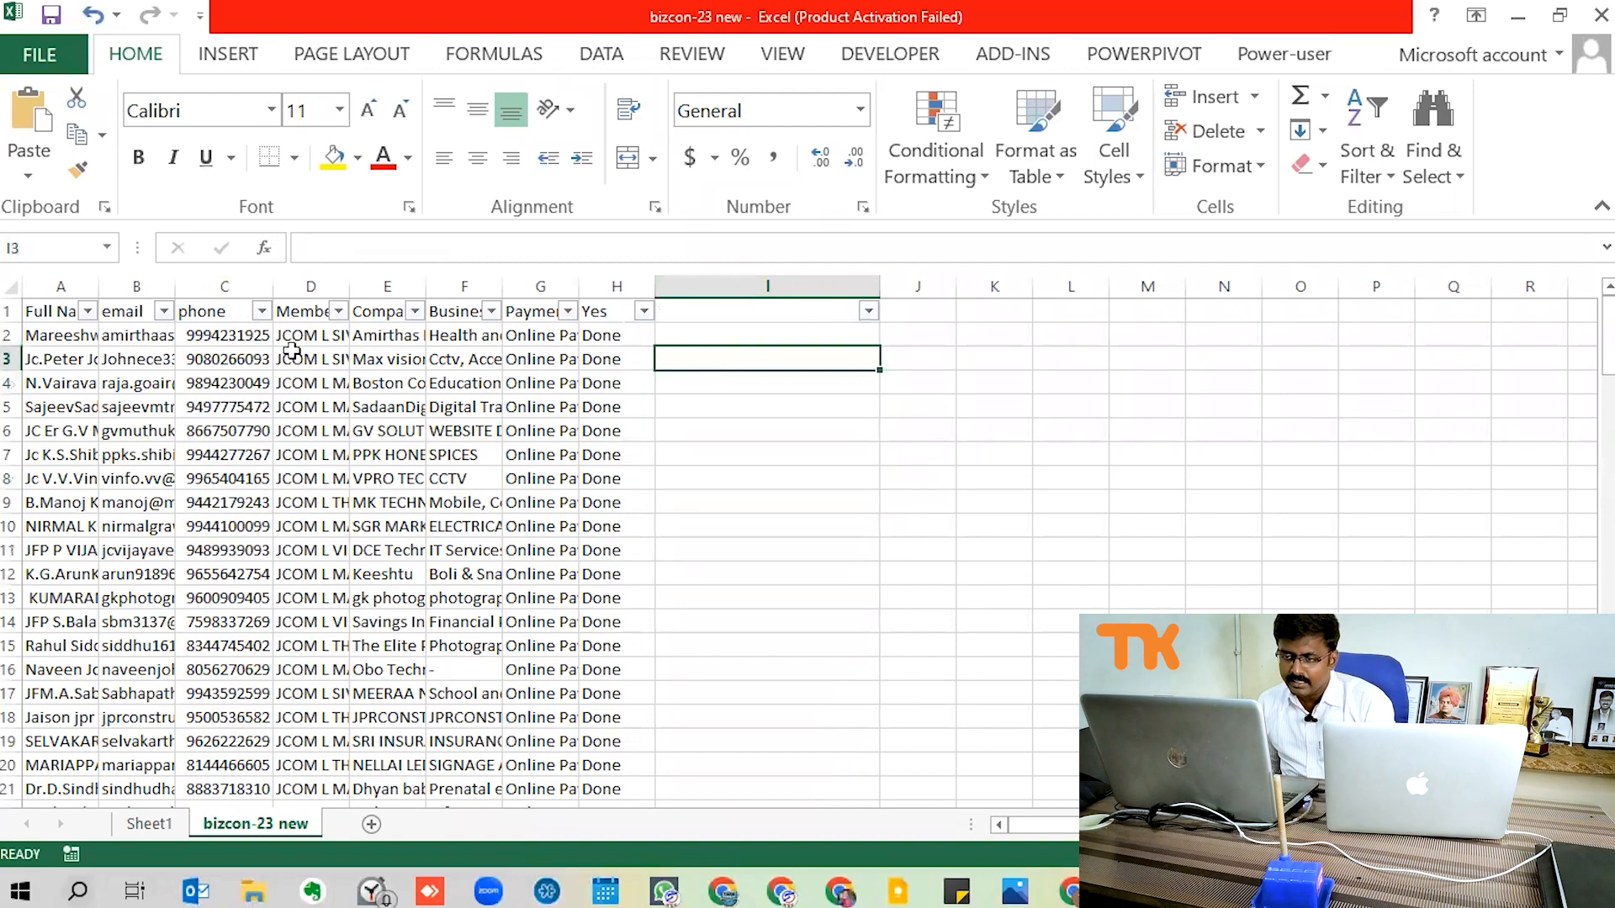
Step: Open the Final Payment workbook from the desktop, keeping bizcon-23 new open alongside it
{"action": "left_click", "coordinate": [239, 335]}
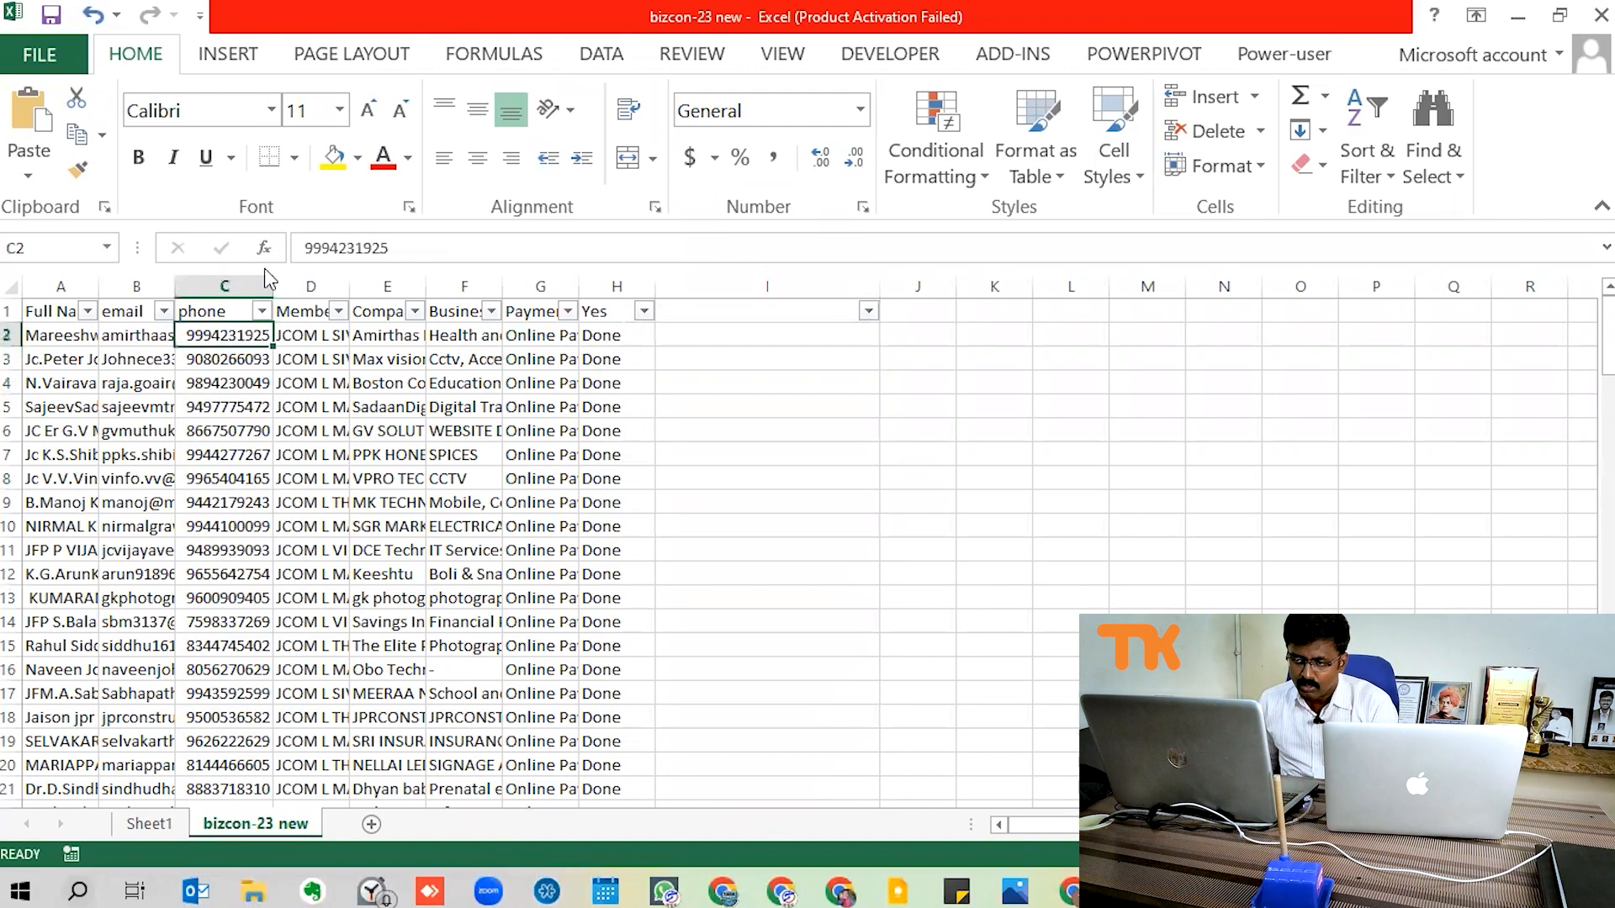
{"action": "key", "text": "super+d"}
{"action": "double_click", "coordinate": [190, 522]}
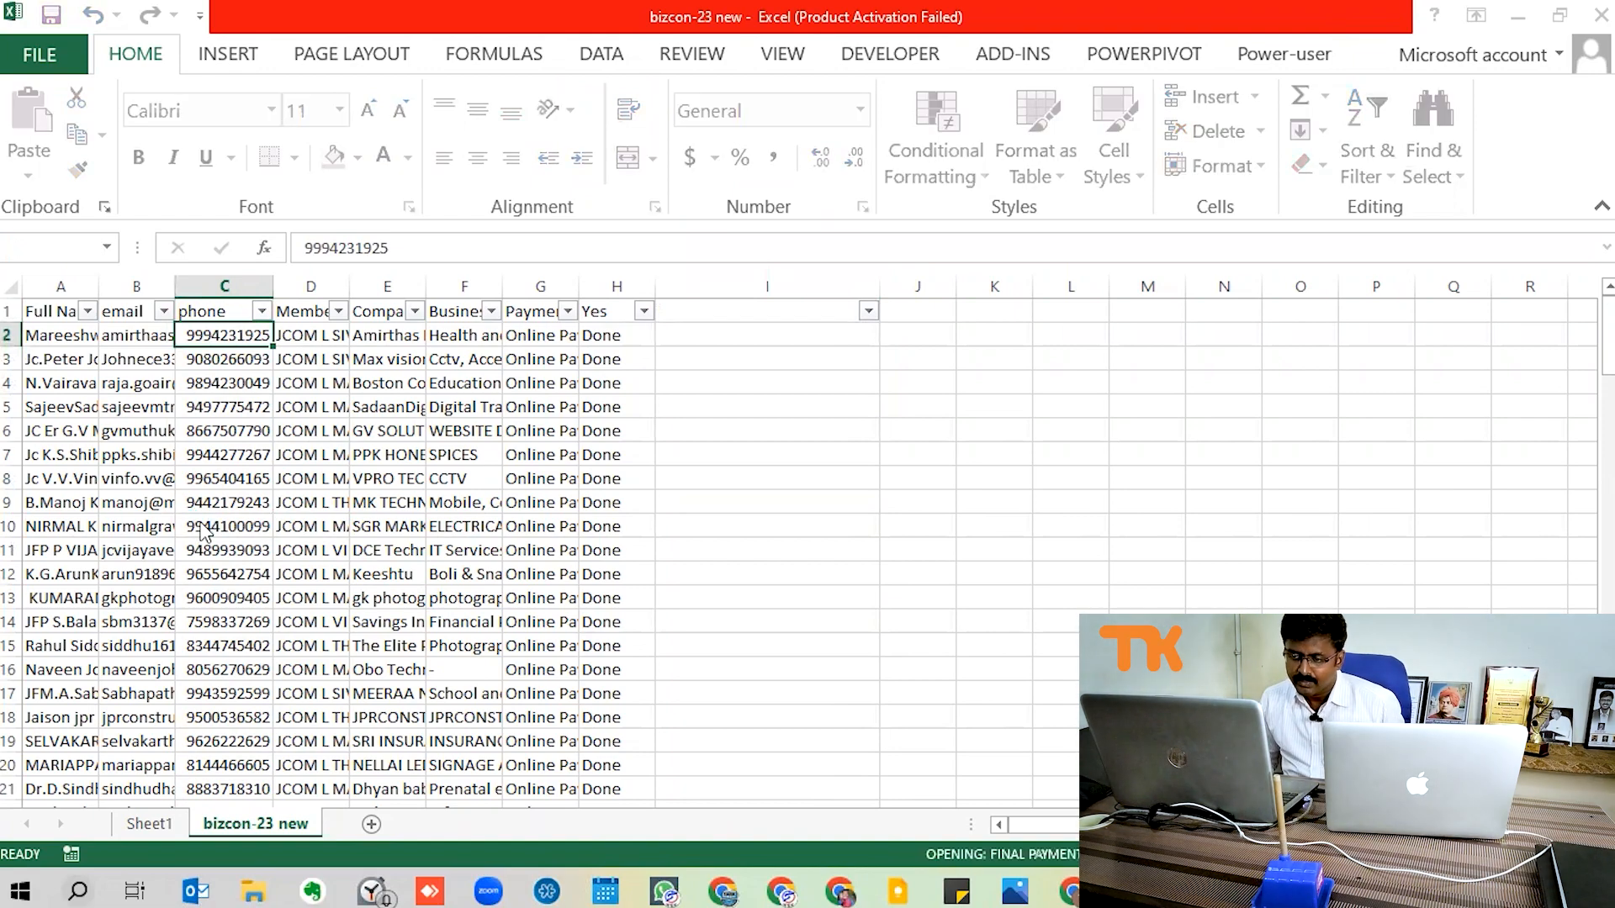
{"action": "key", "text": "alt+Tab"}
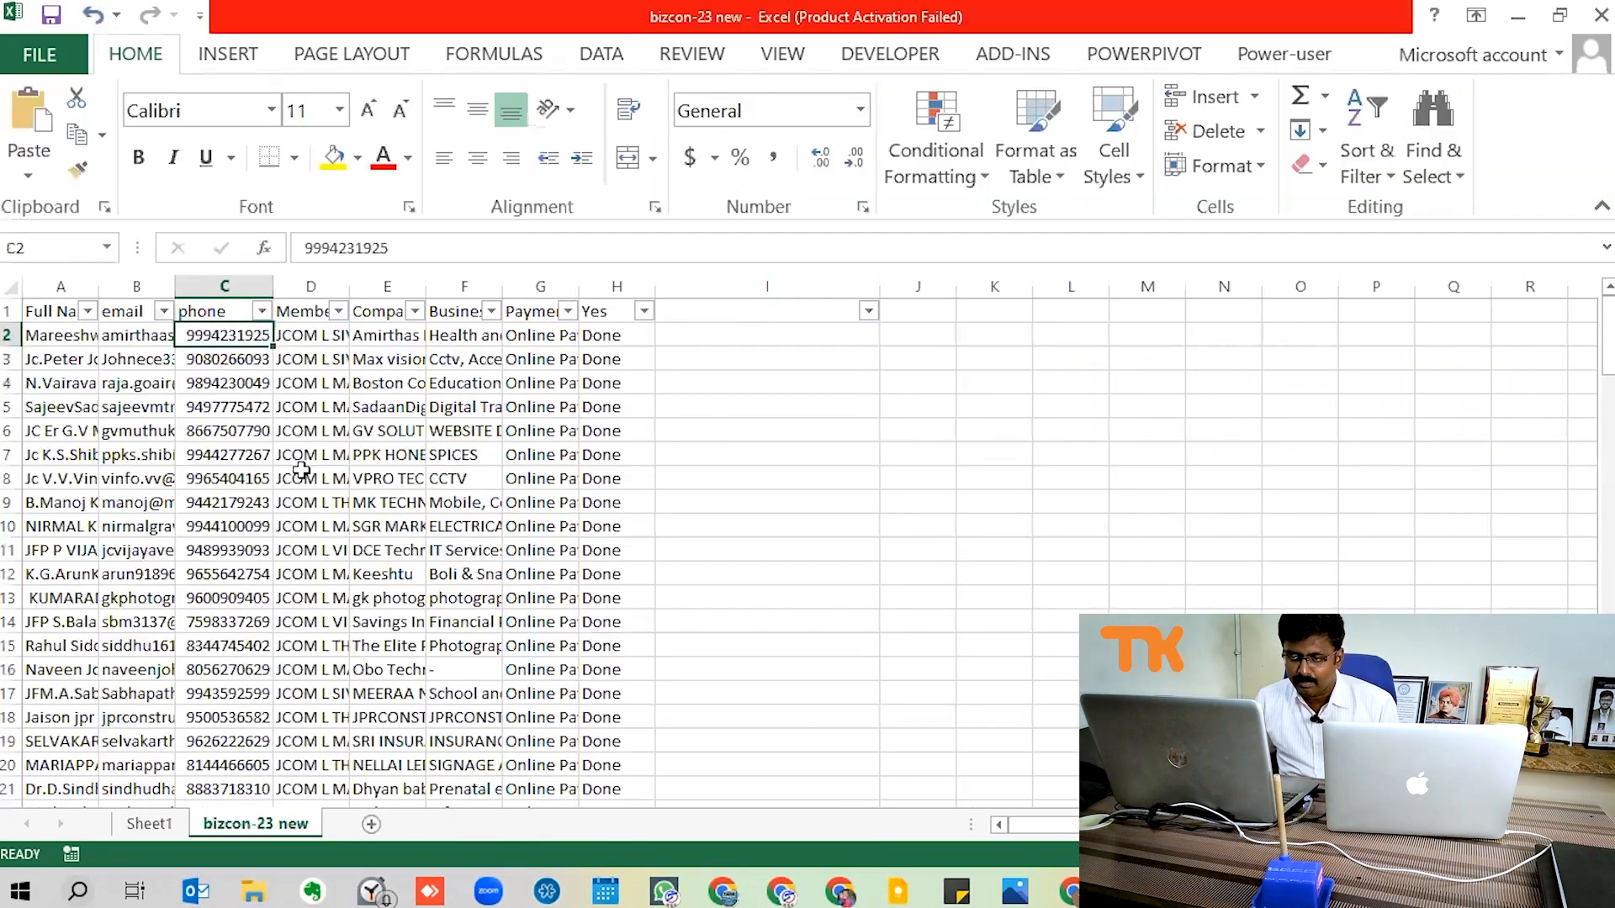
Step: Compare the registration fields in row 2 of bizcon-23 new with the columns of the Final Payment workbook
{"action": "left_click", "coordinate": [42, 335]}
{"action": "left_click", "coordinate": [10, 336]}
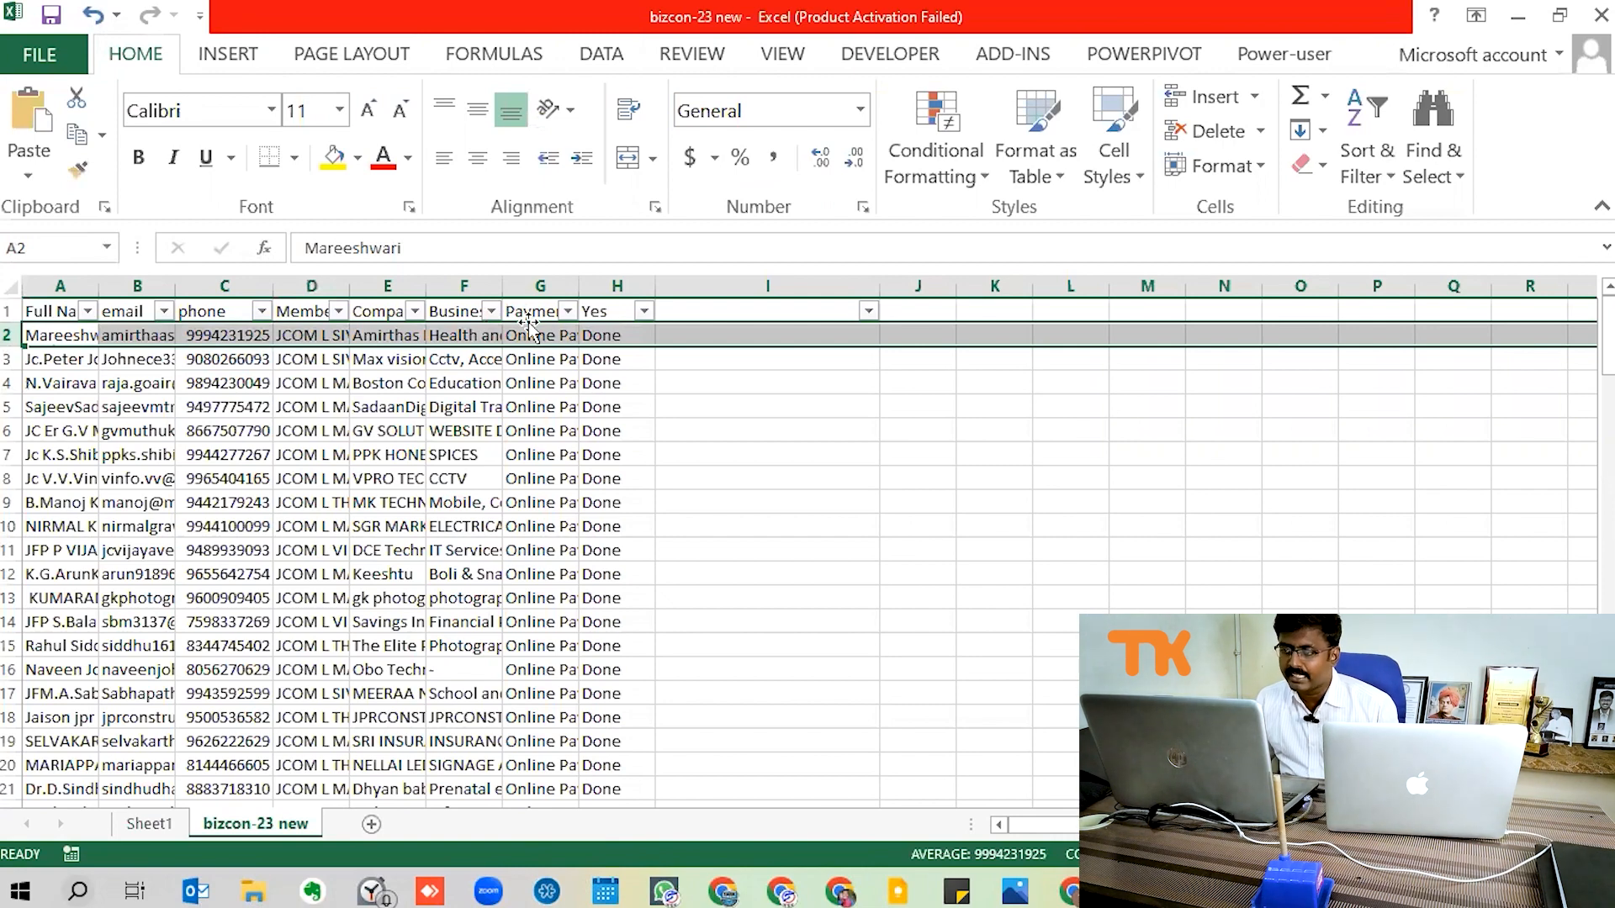
{"action": "key", "text": "alt+Tab"}
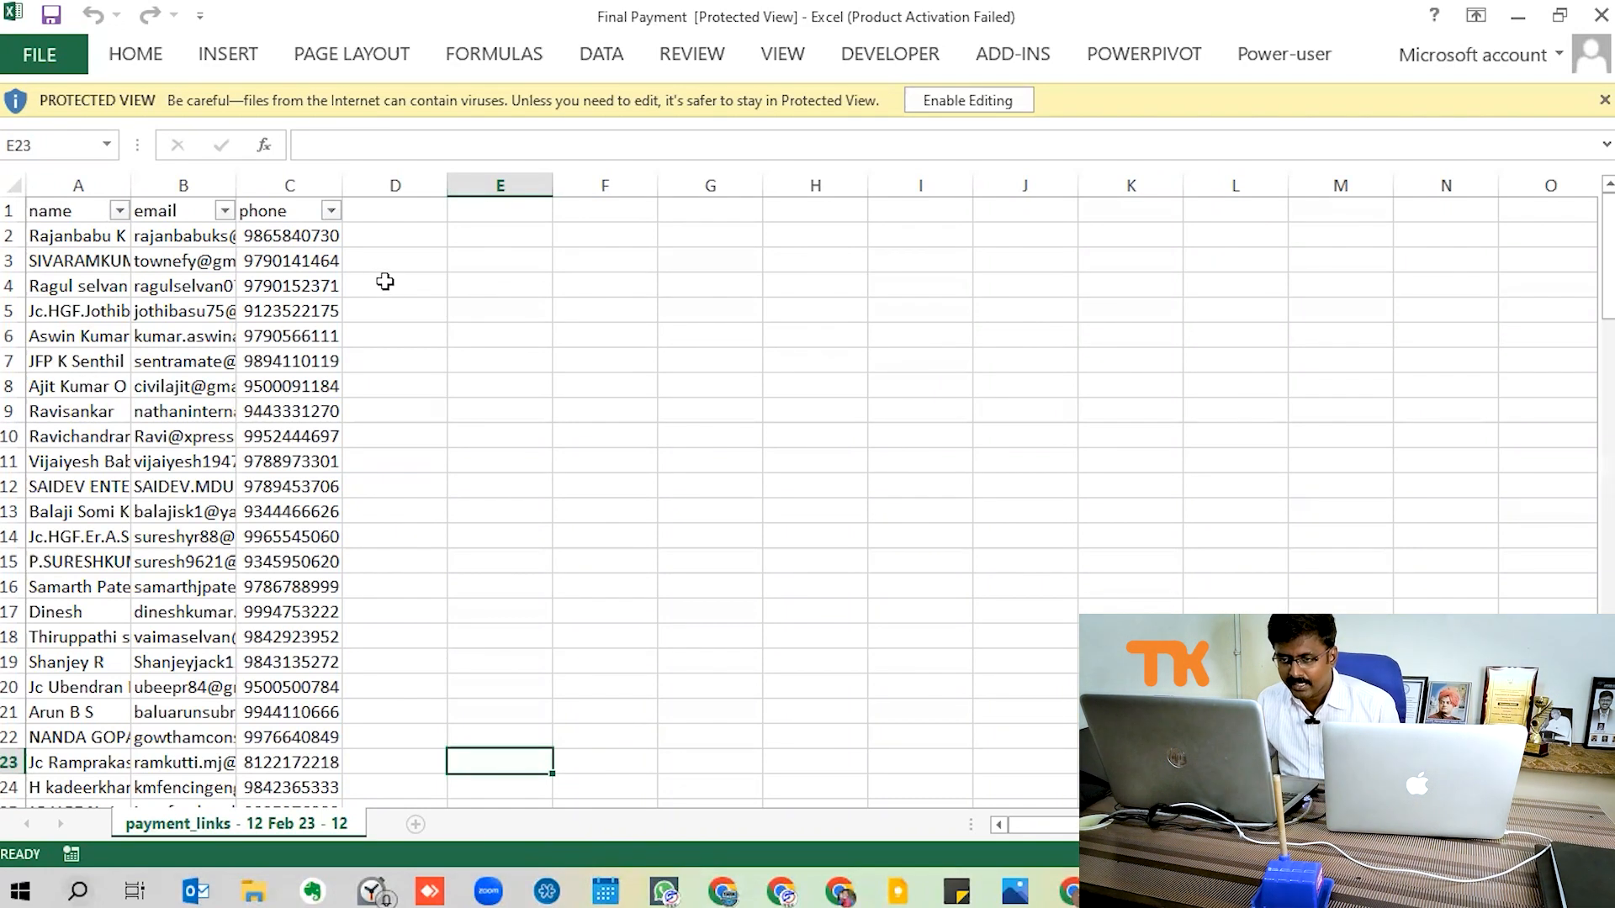
{"action": "key", "text": "alt+Tab"}
{"action": "left_click", "coordinate": [683, 336]}
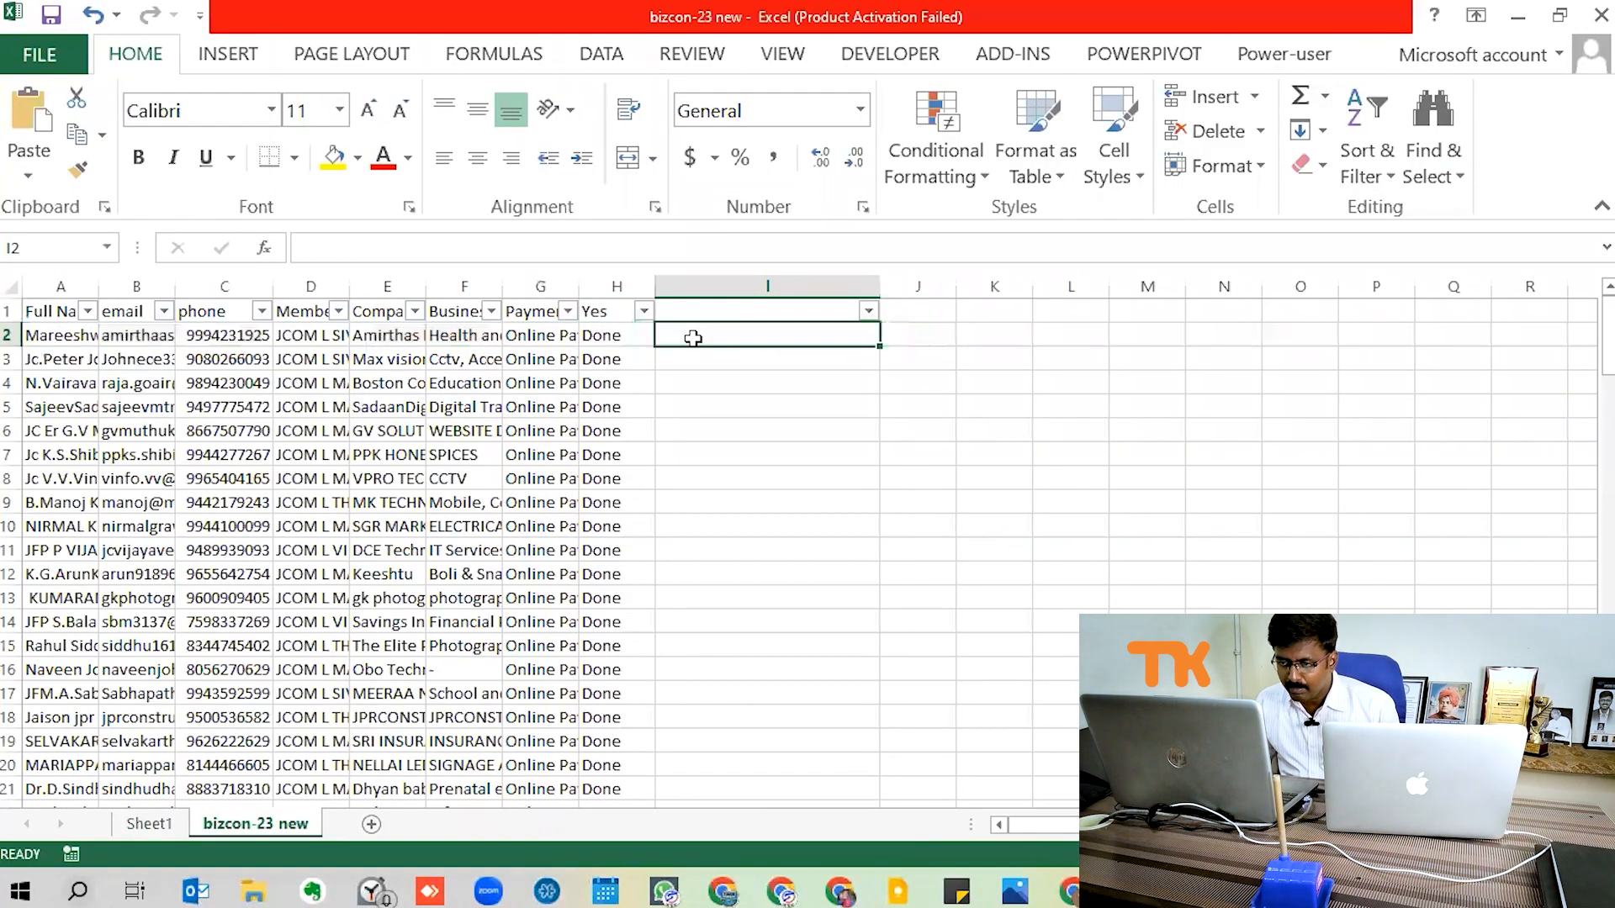
Step: Start a VLOOKUP formula in cell D2 of the Final Payment workbook, using phone cell C2 as the lookup value
{"action": "key", "text": "alt+Tab"}
{"action": "left_click", "coordinate": [387, 236]}
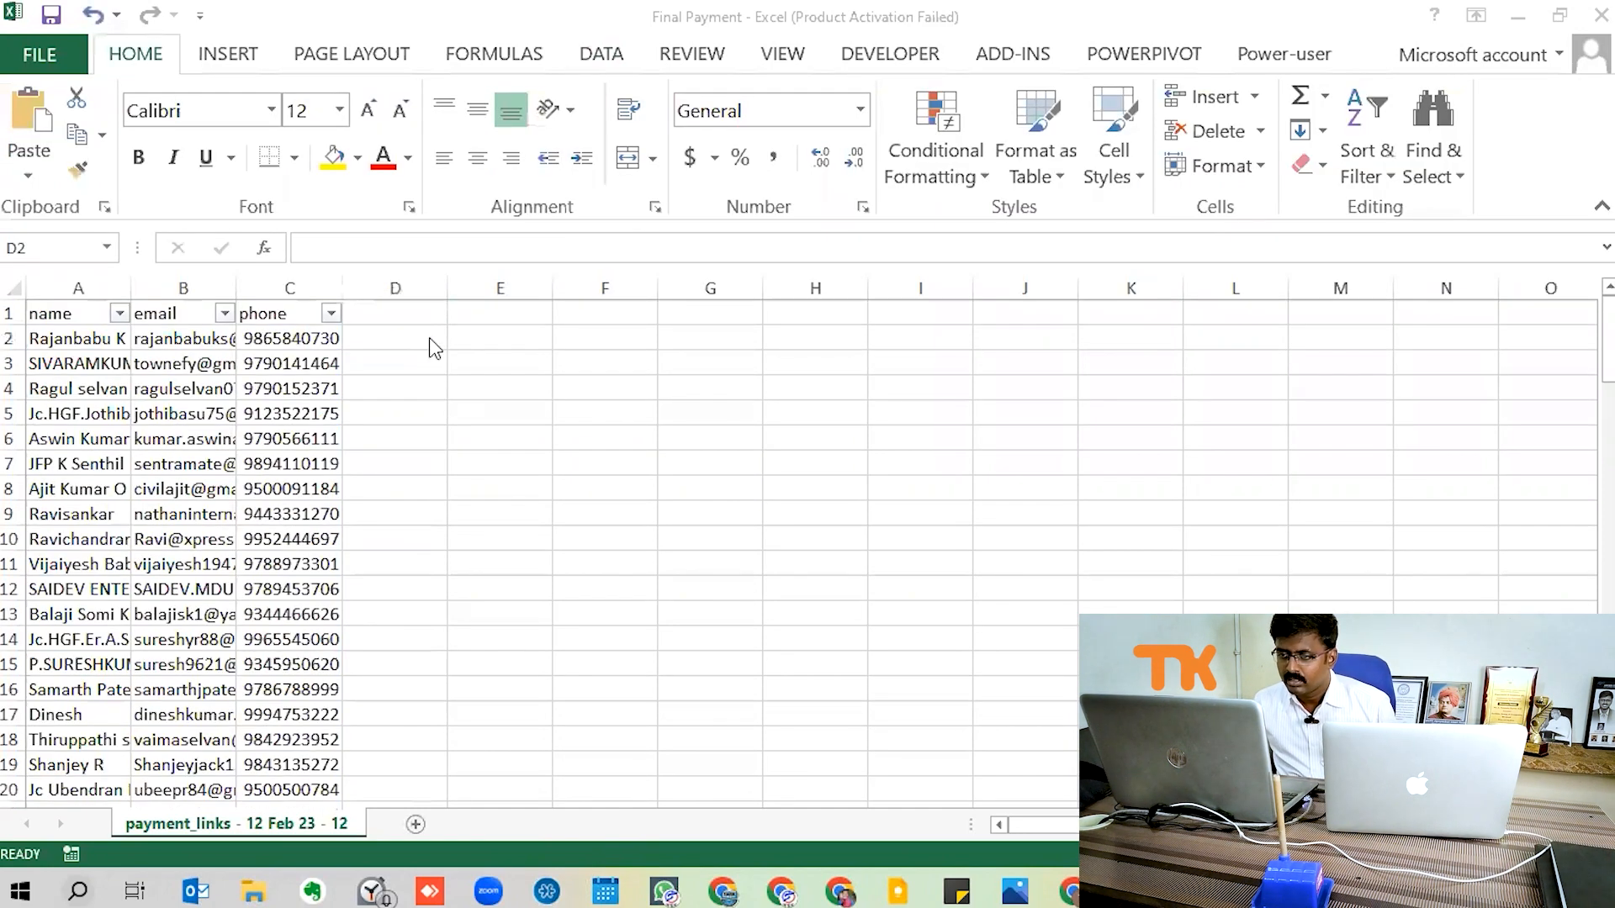
{"action": "type", "text": "="}
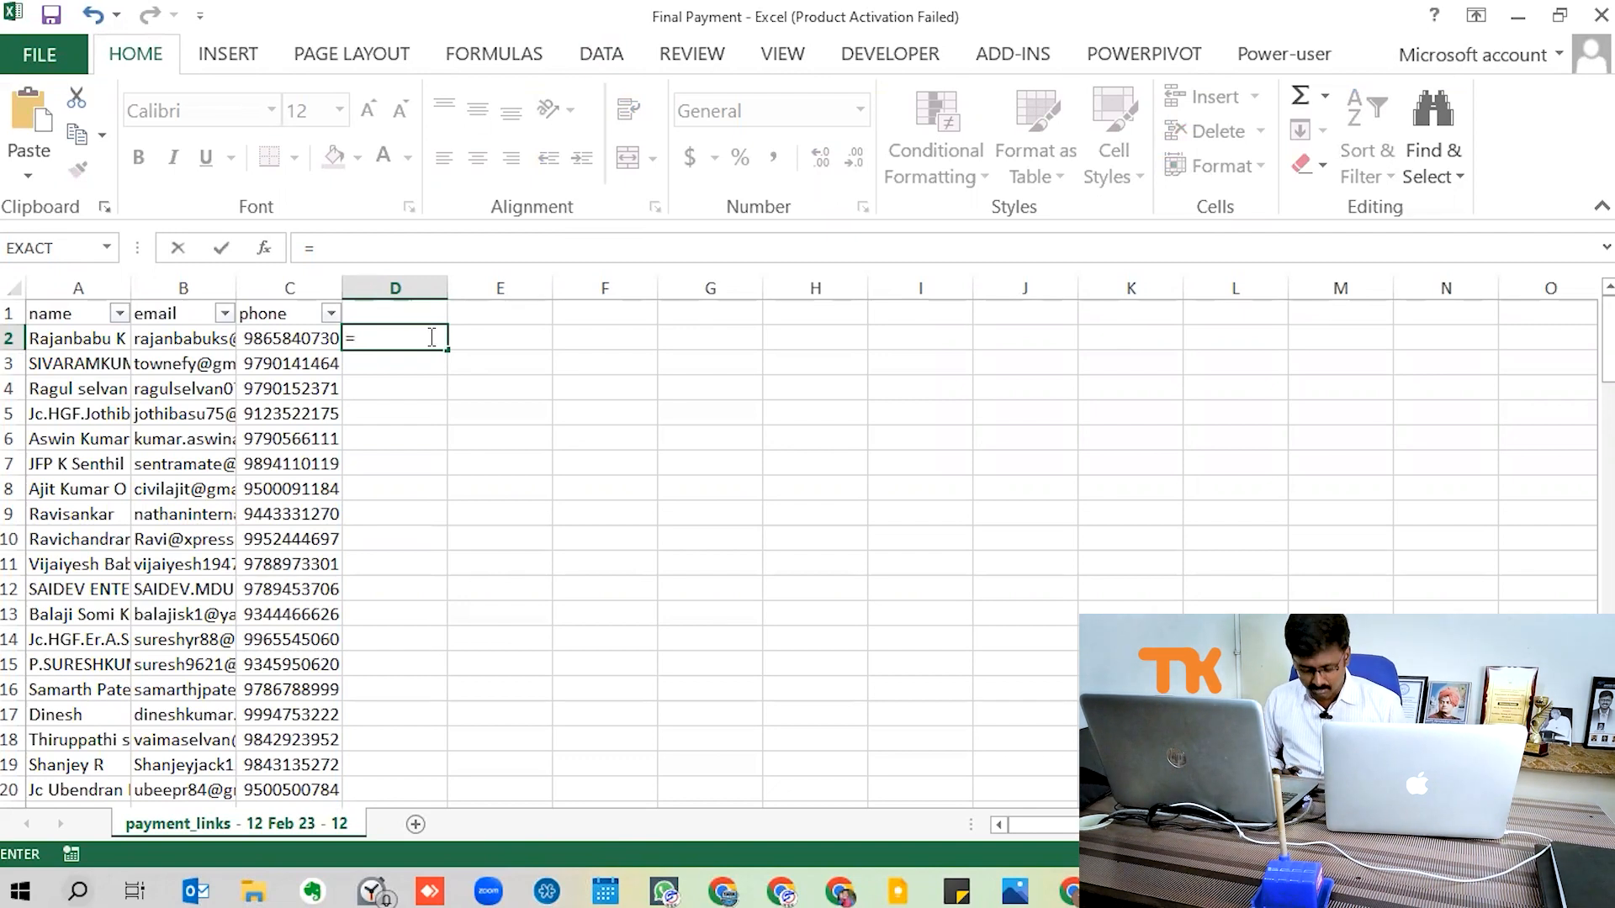
{"action": "type", "text": "vlo"}
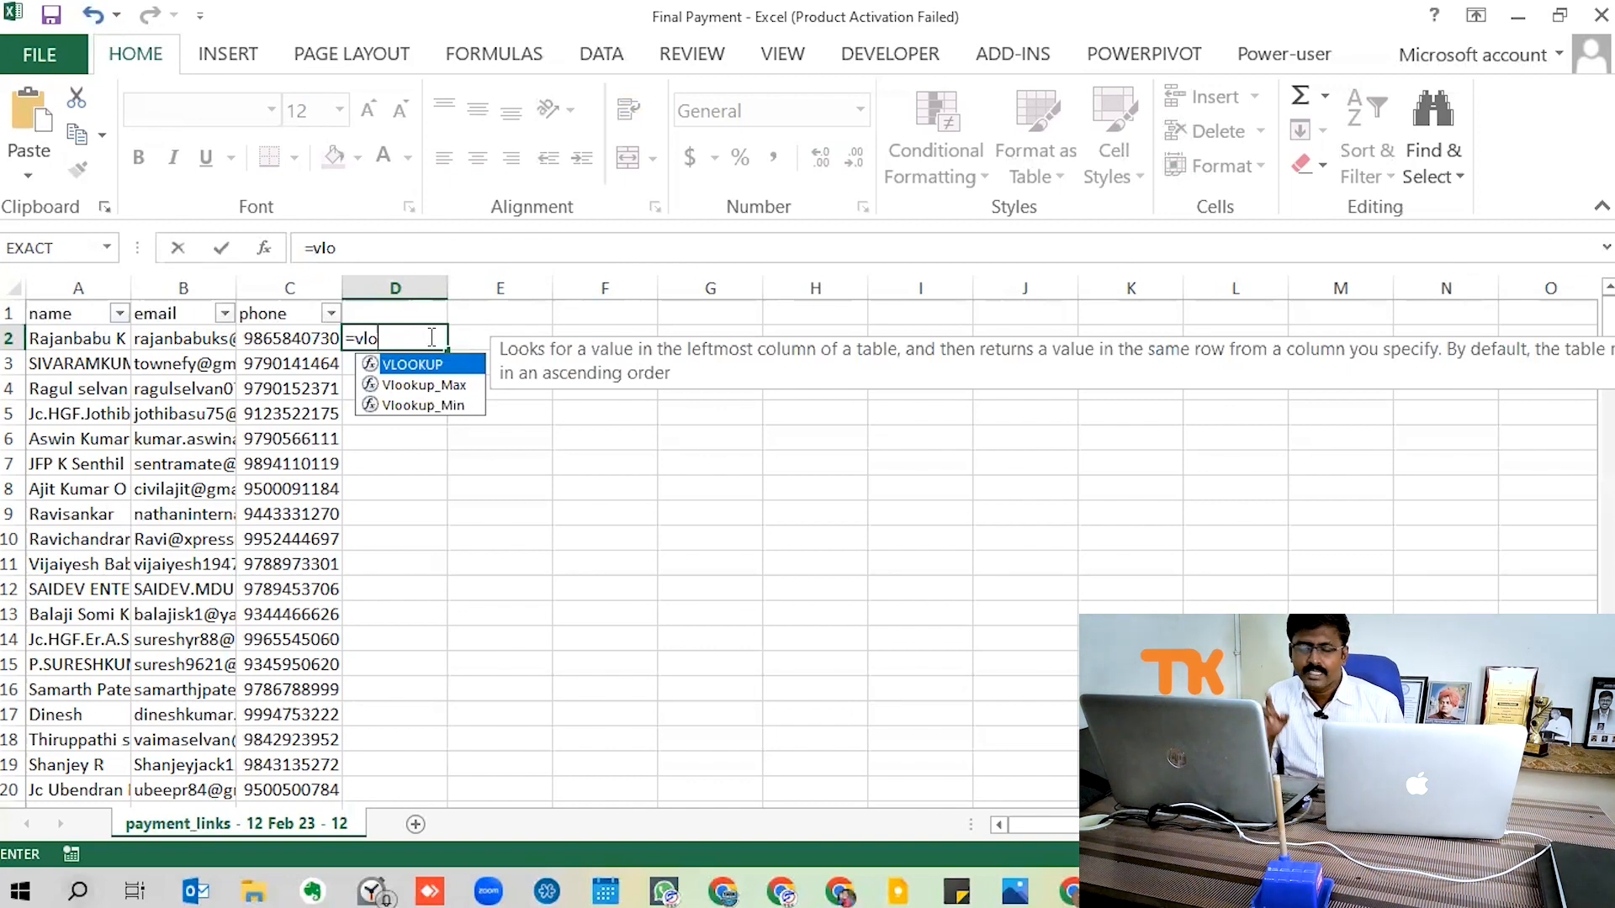
{"action": "key", "text": "Tab"}
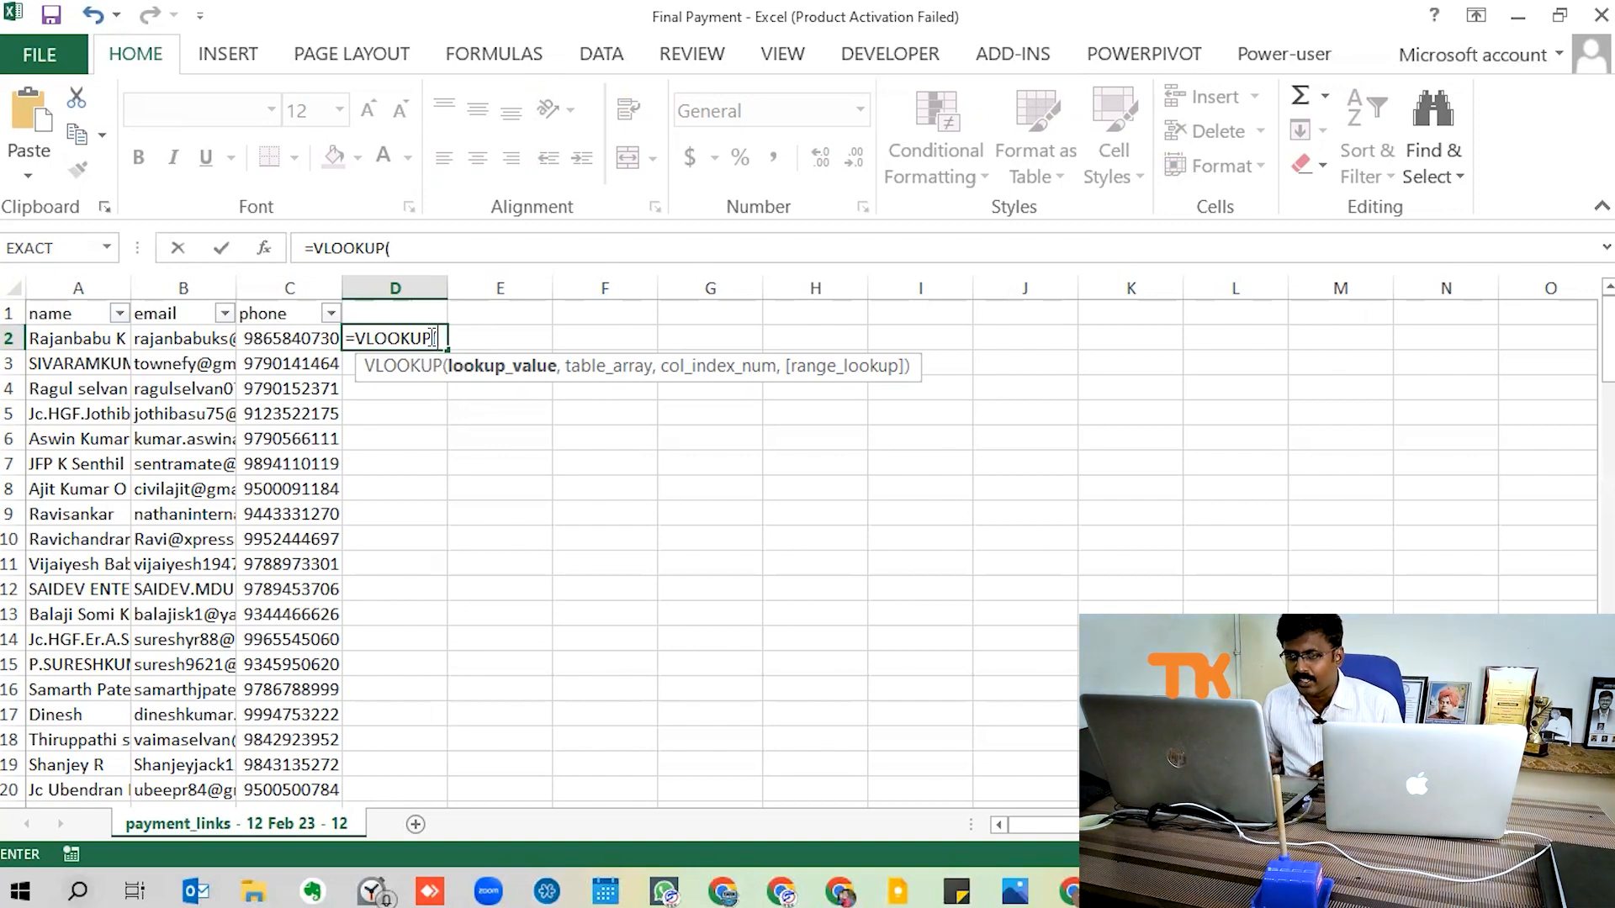
{"action": "left_click", "coordinate": [304, 334]}
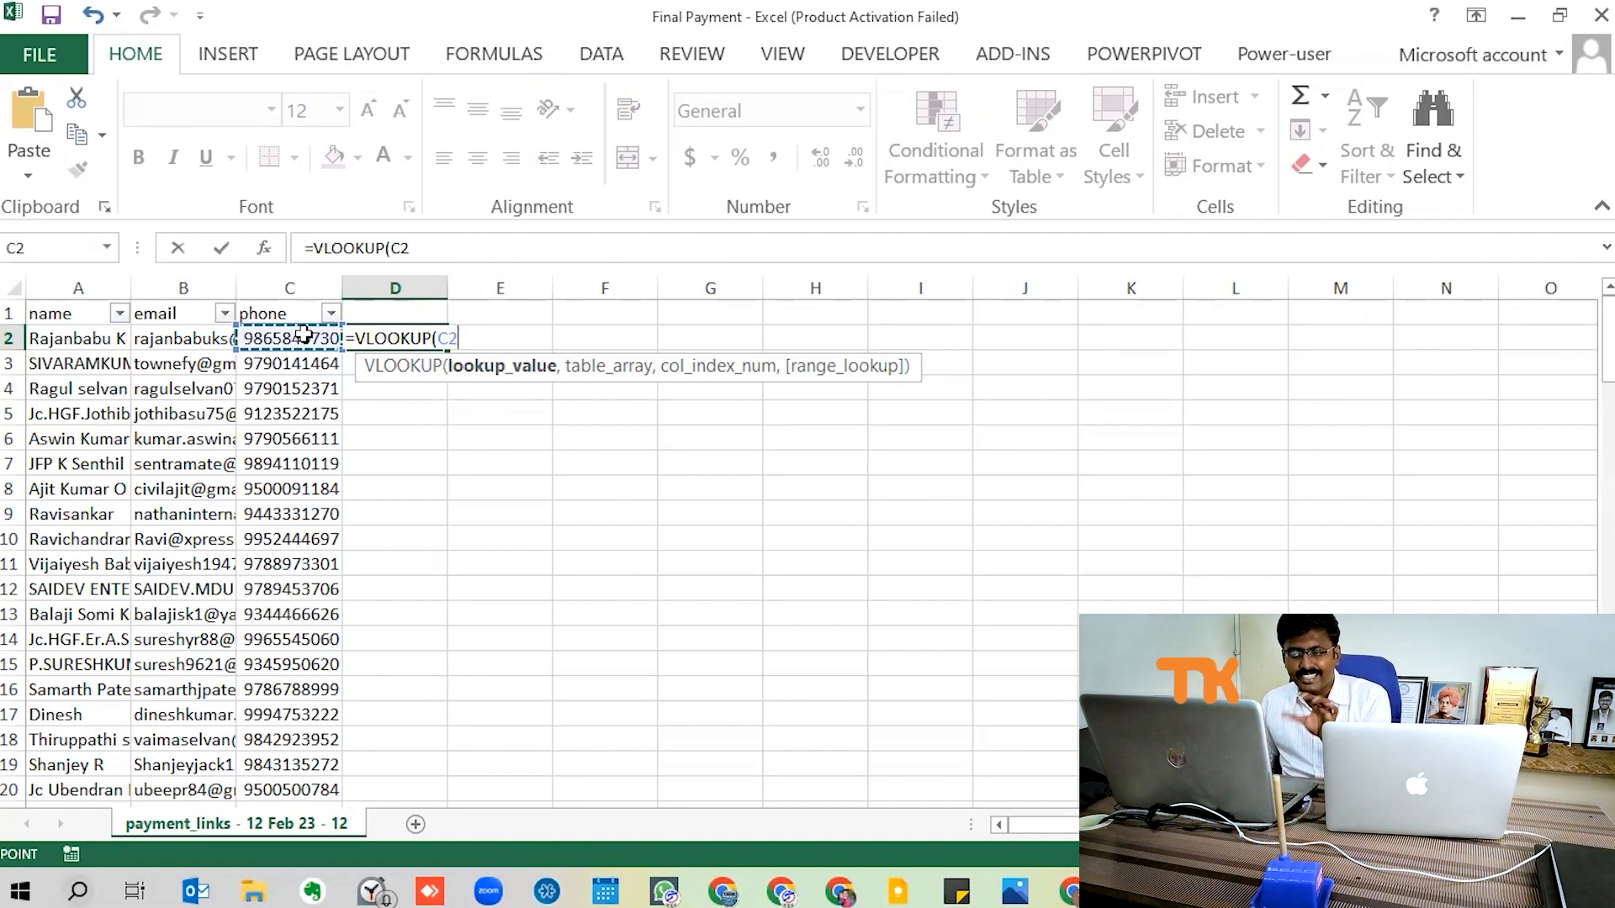
{"action": "type", "text": ","}
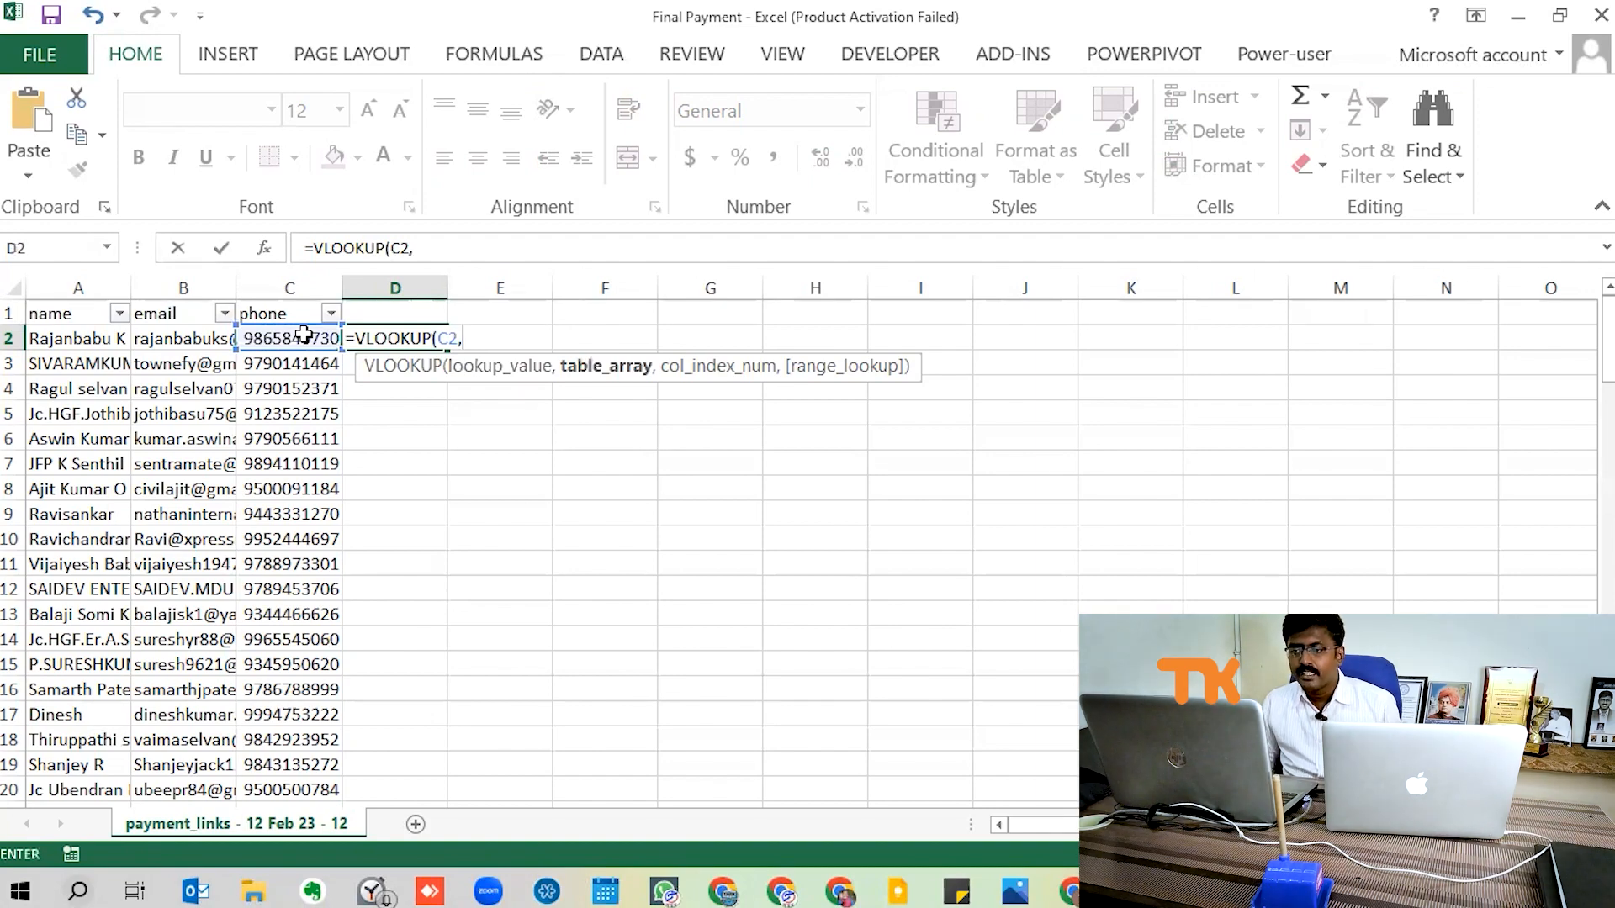
Step: Set the VLOOKUP table array to the phone and member columns, $C$2:$D$130, of the bizcon-23 new sheet
{"action": "key", "text": "alt+Tab"}
{"action": "key", "text": "Tab"}
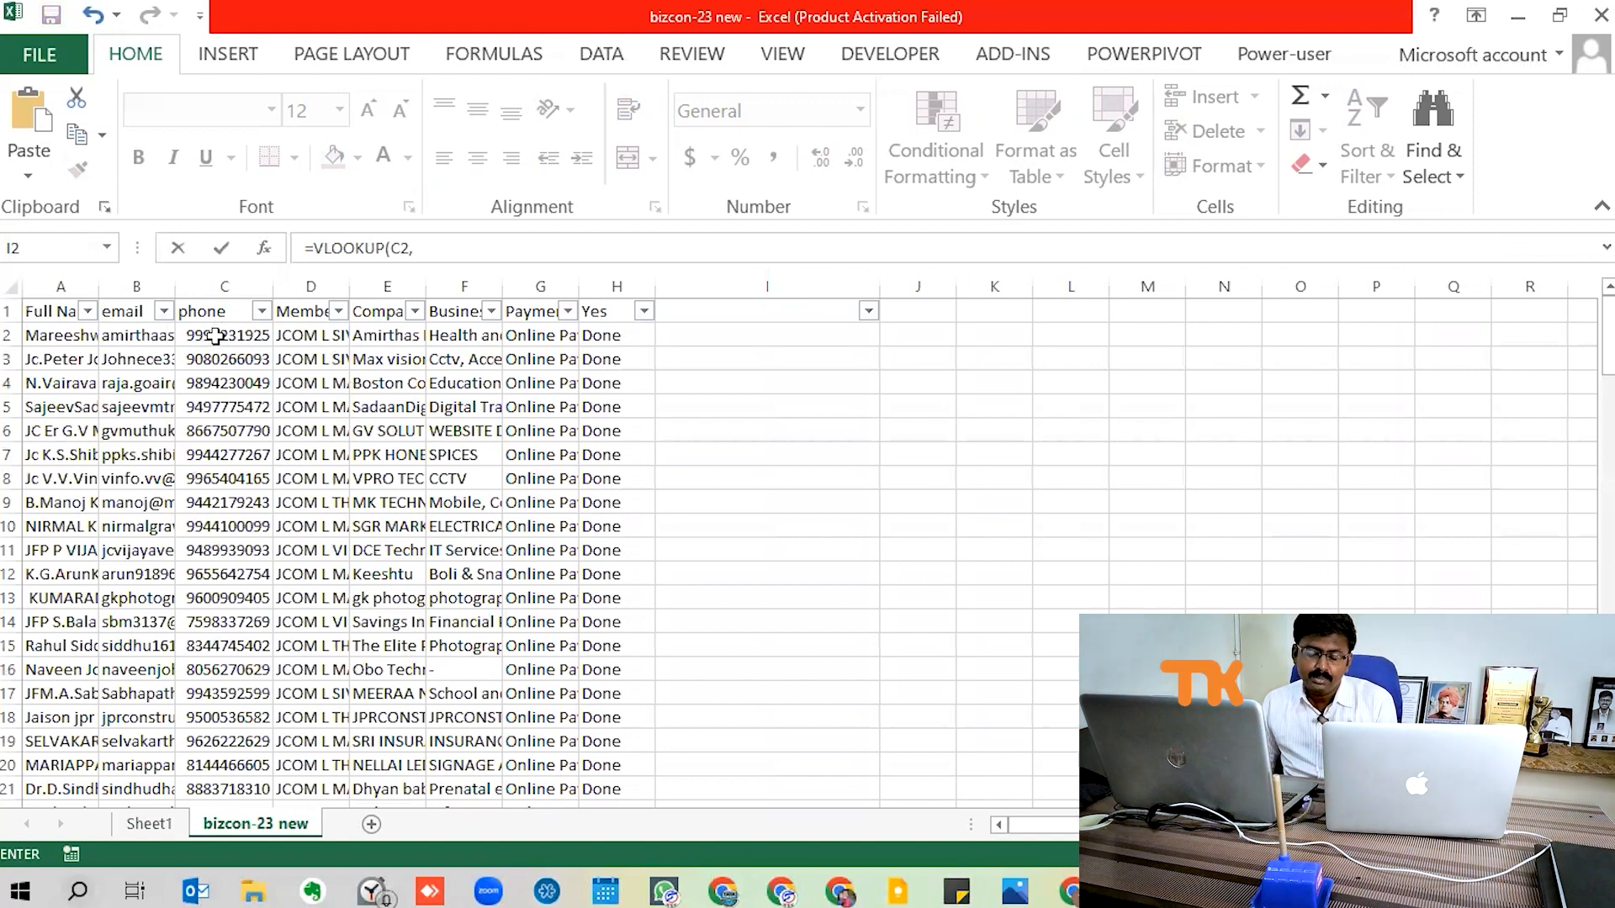
{"action": "left_click_drag", "start_coordinate": [216, 337], "coordinate": [331, 721]}
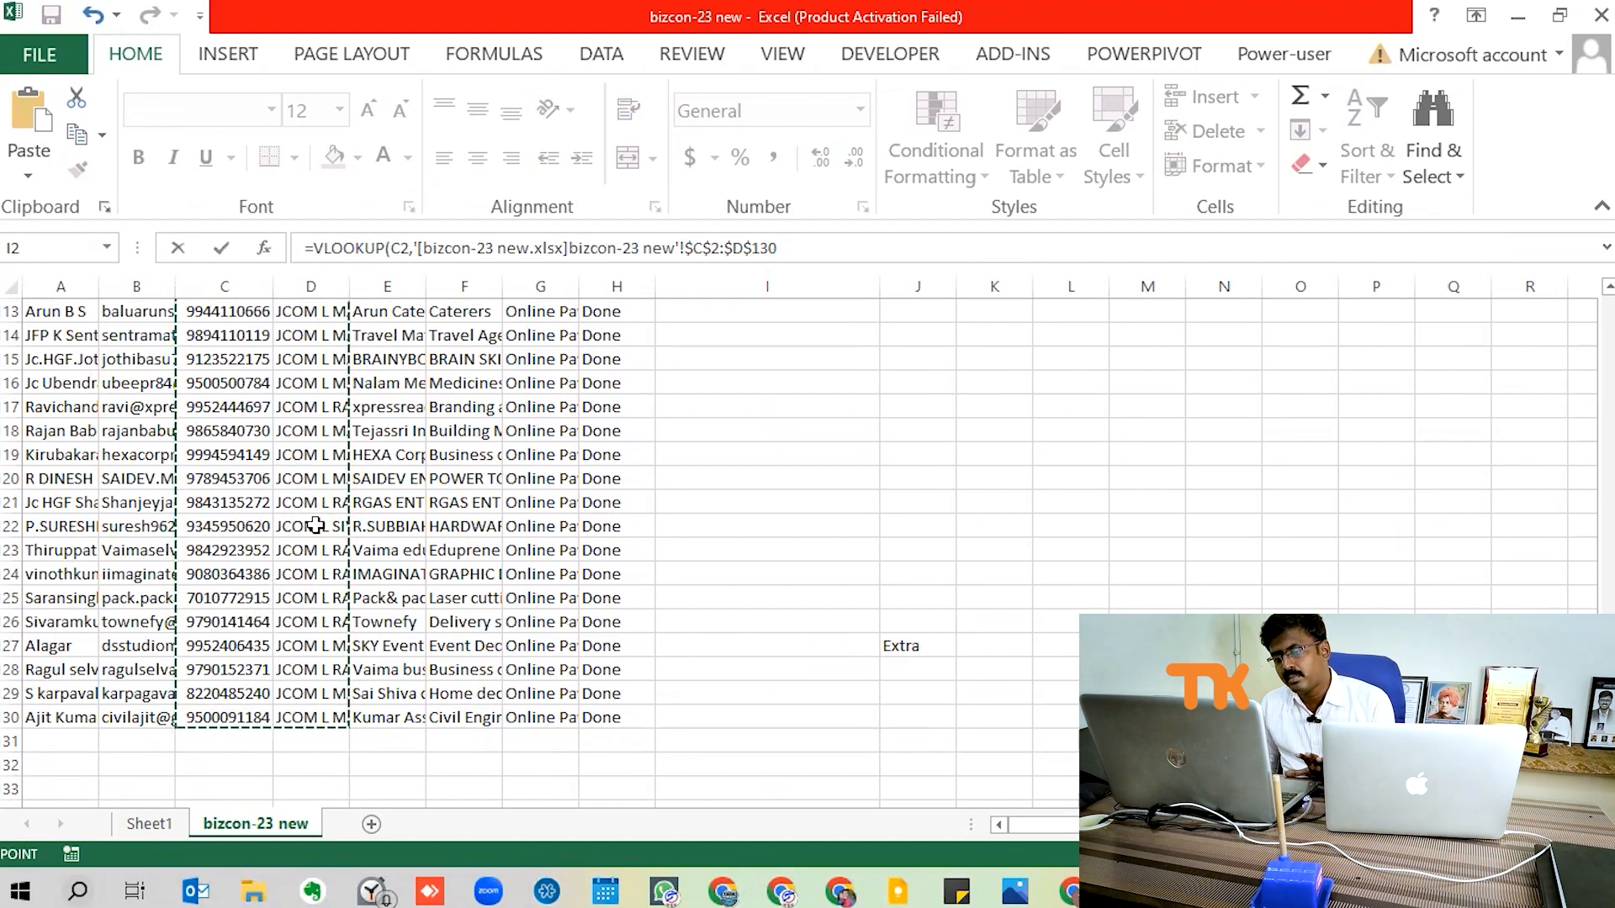
{"action": "scroll", "coordinate": [296, 532], "scroll_direction": "up", "scroll_amount": 4}
{"action": "scroll", "coordinate": [296, 531], "scroll_direction": "down", "scroll_amount": 20}
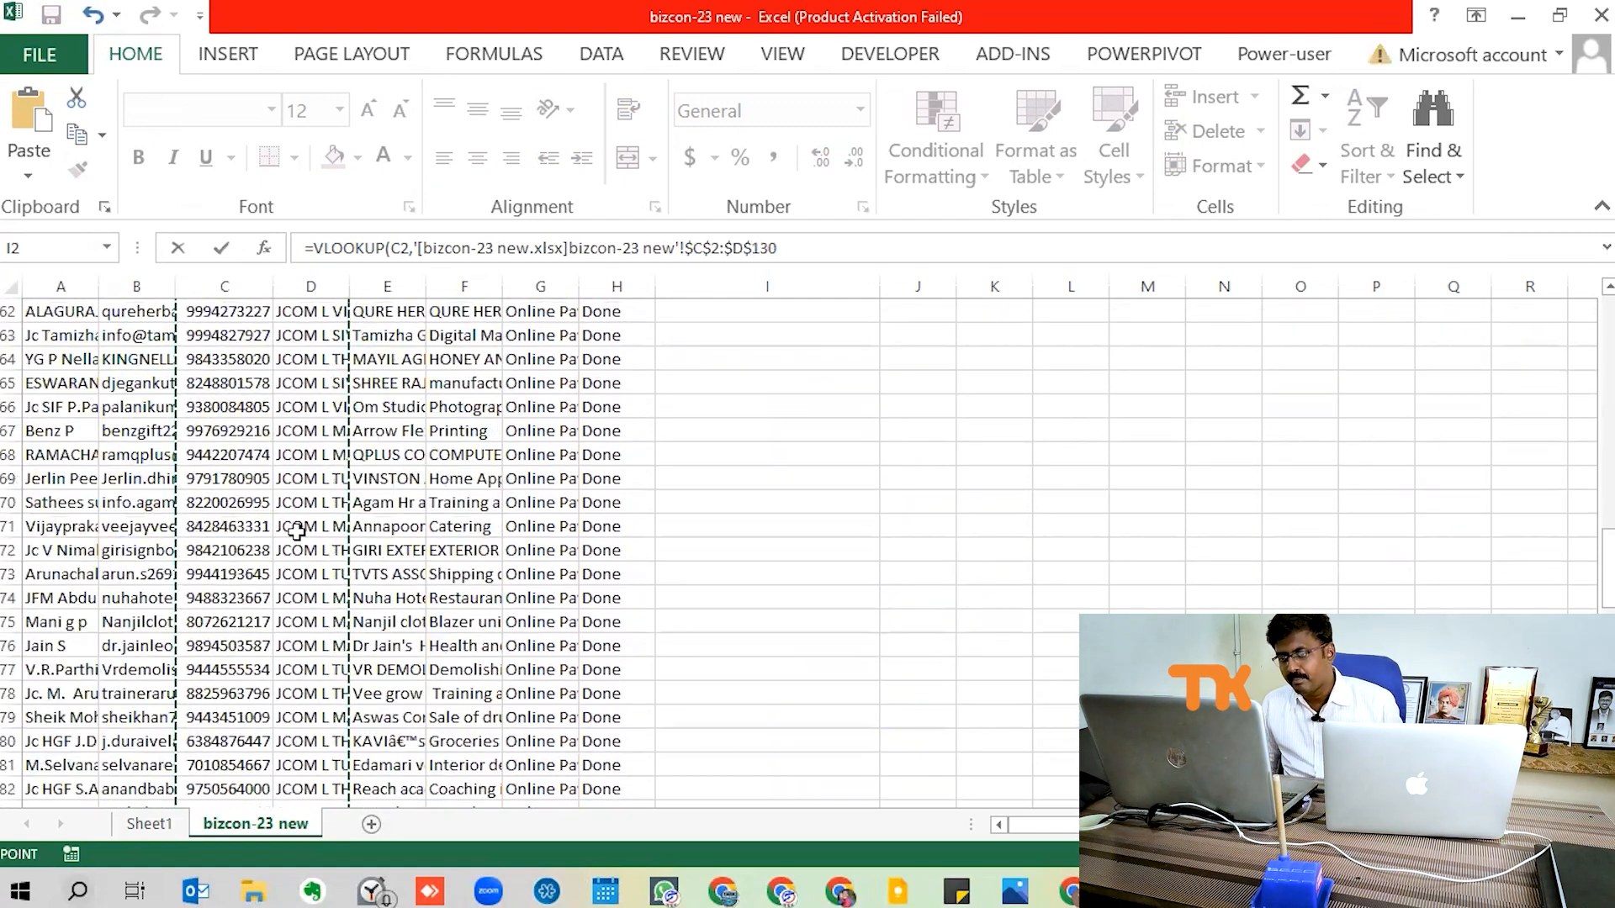
{"action": "key", "text": "alt+Tab"}
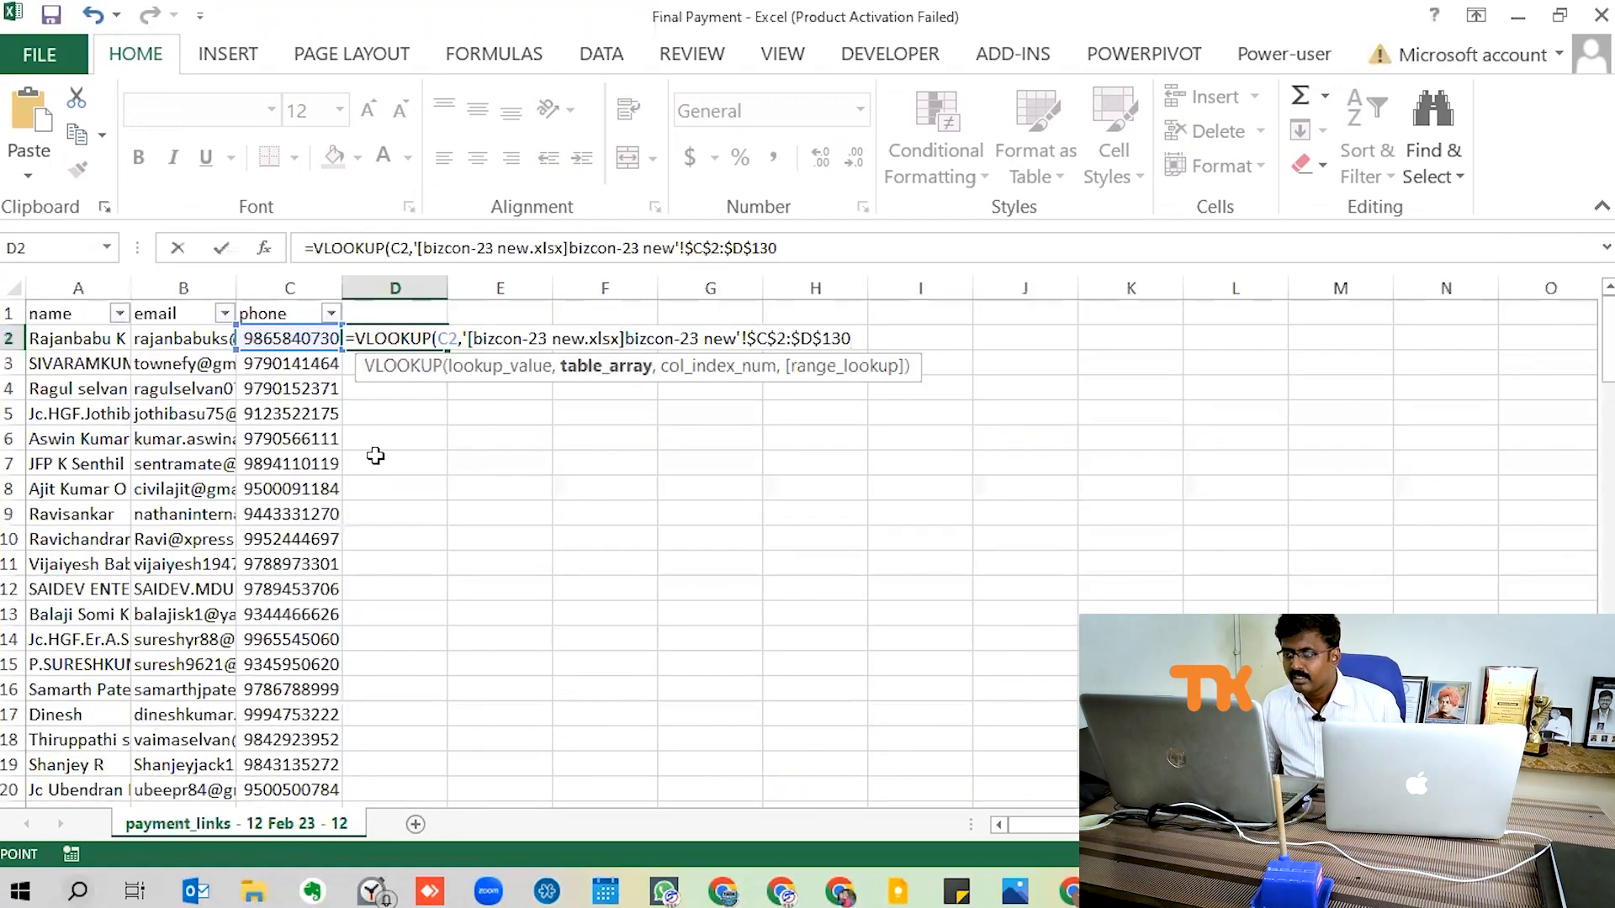
Step: Complete the VLOOKUP in D2 with column index 2 and FALSE for an exact match, and enter the formula
{"action": "type", "text": ",2"}
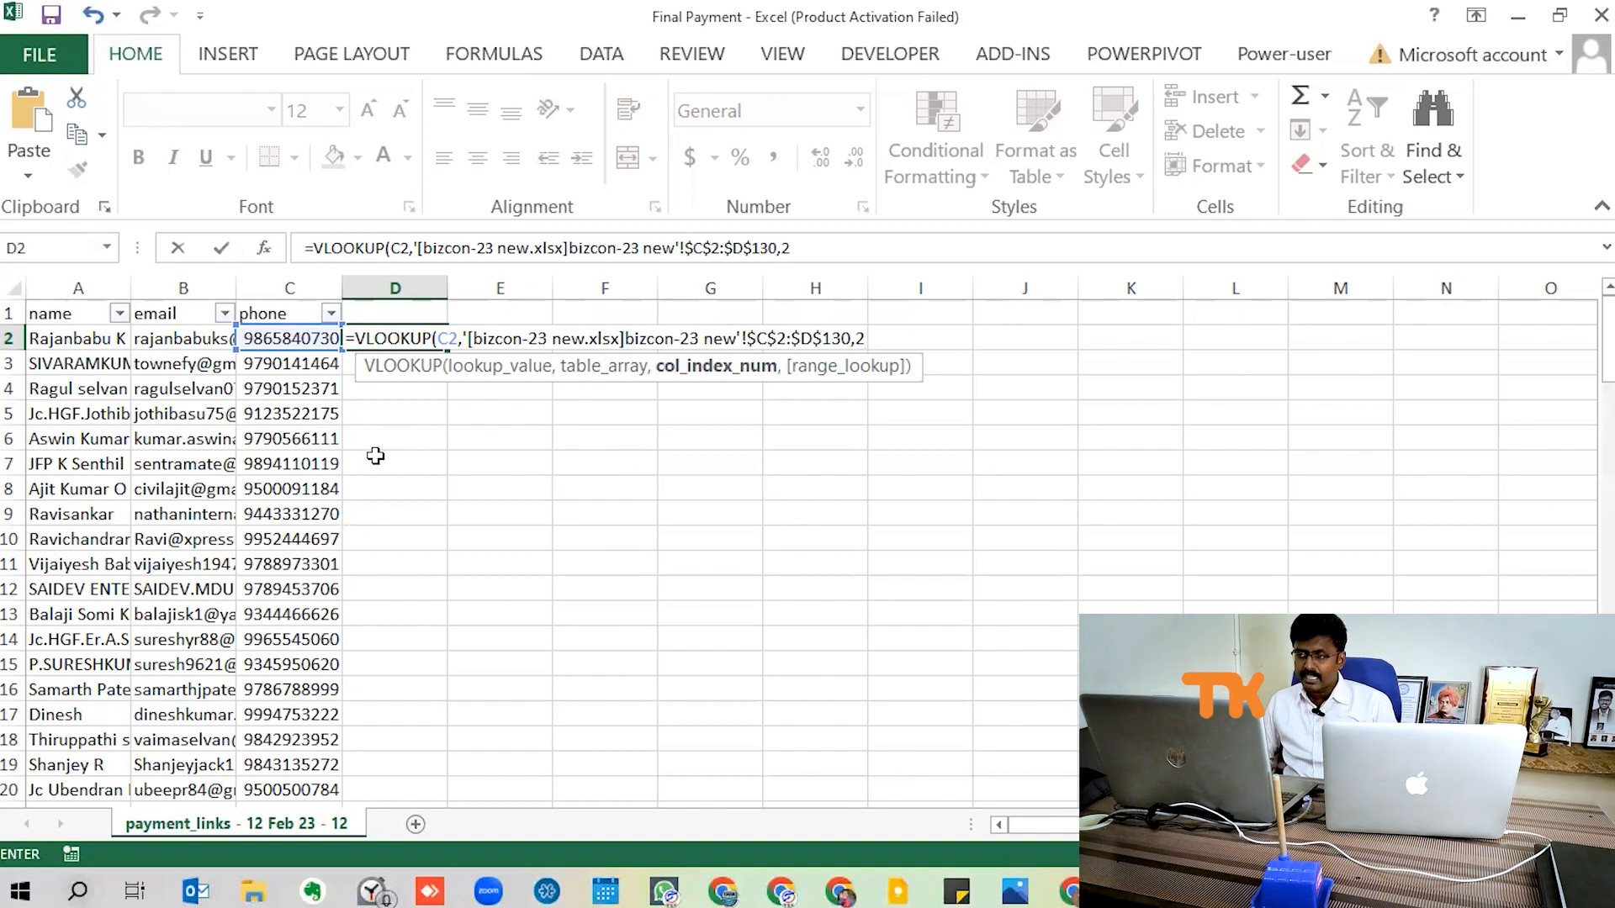
{"action": "type", "text": ","}
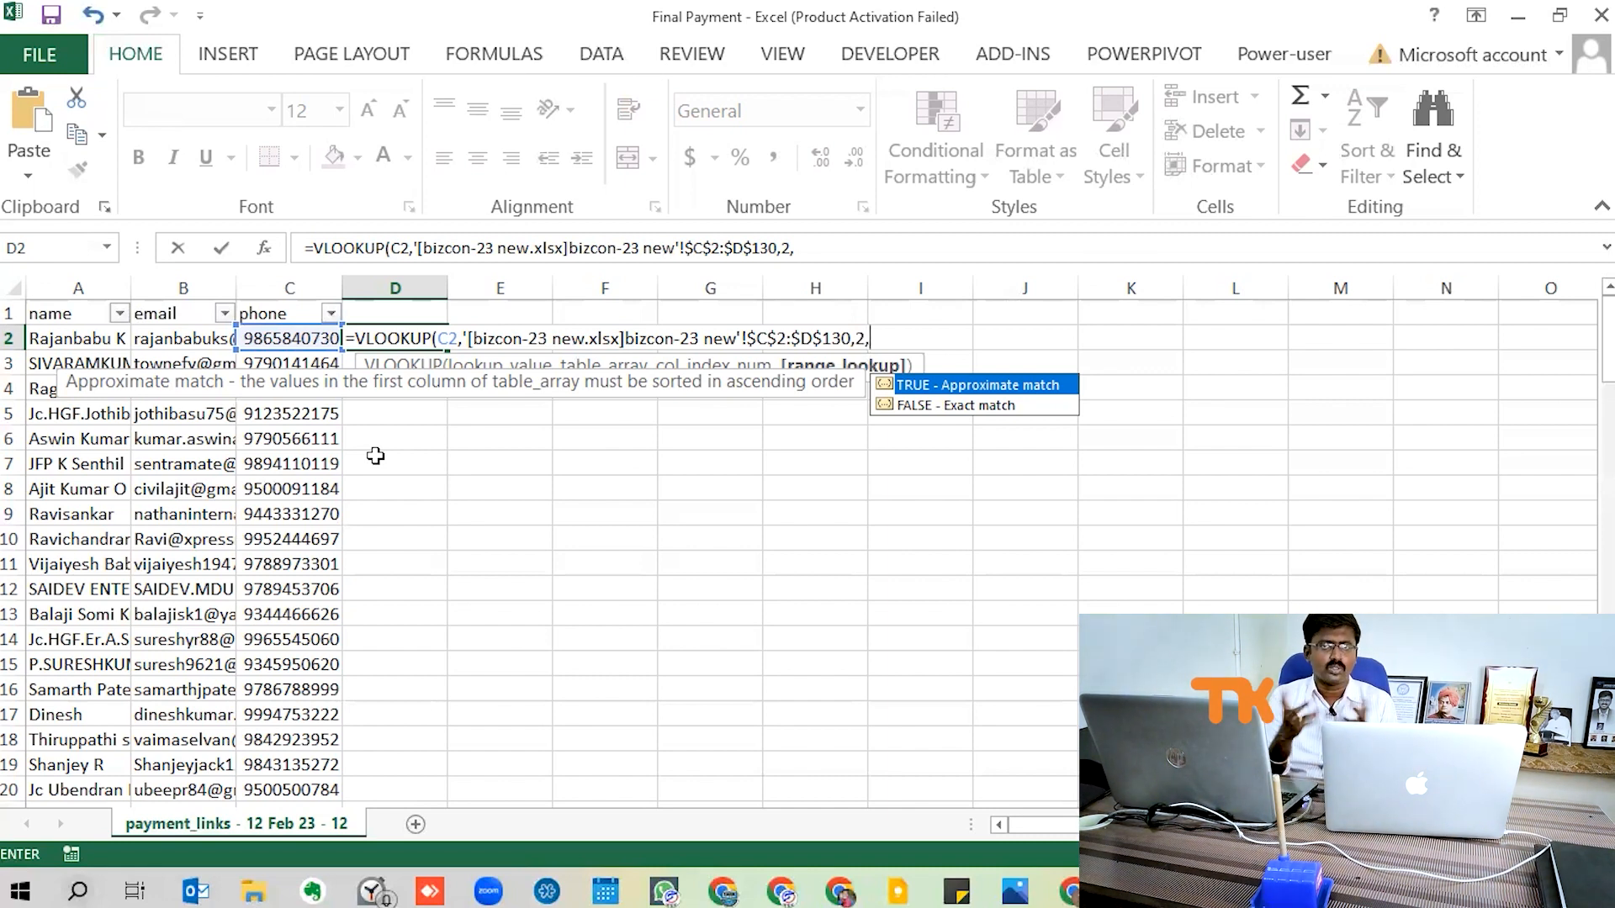
{"action": "key", "text": "Down"}
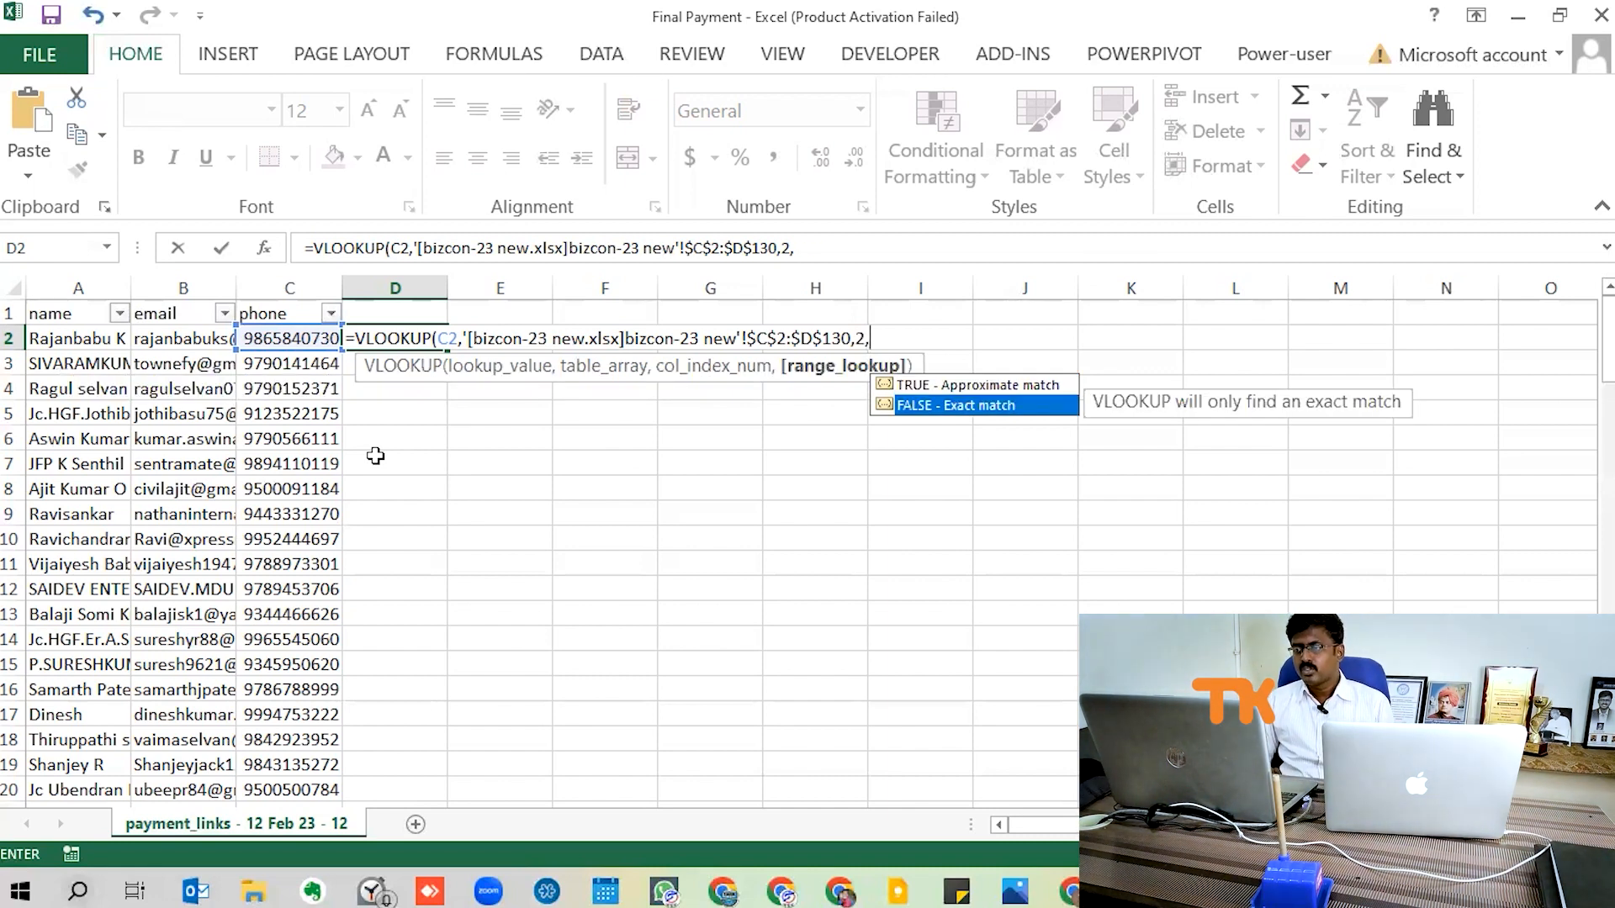
{"action": "key", "text": "Tab"}
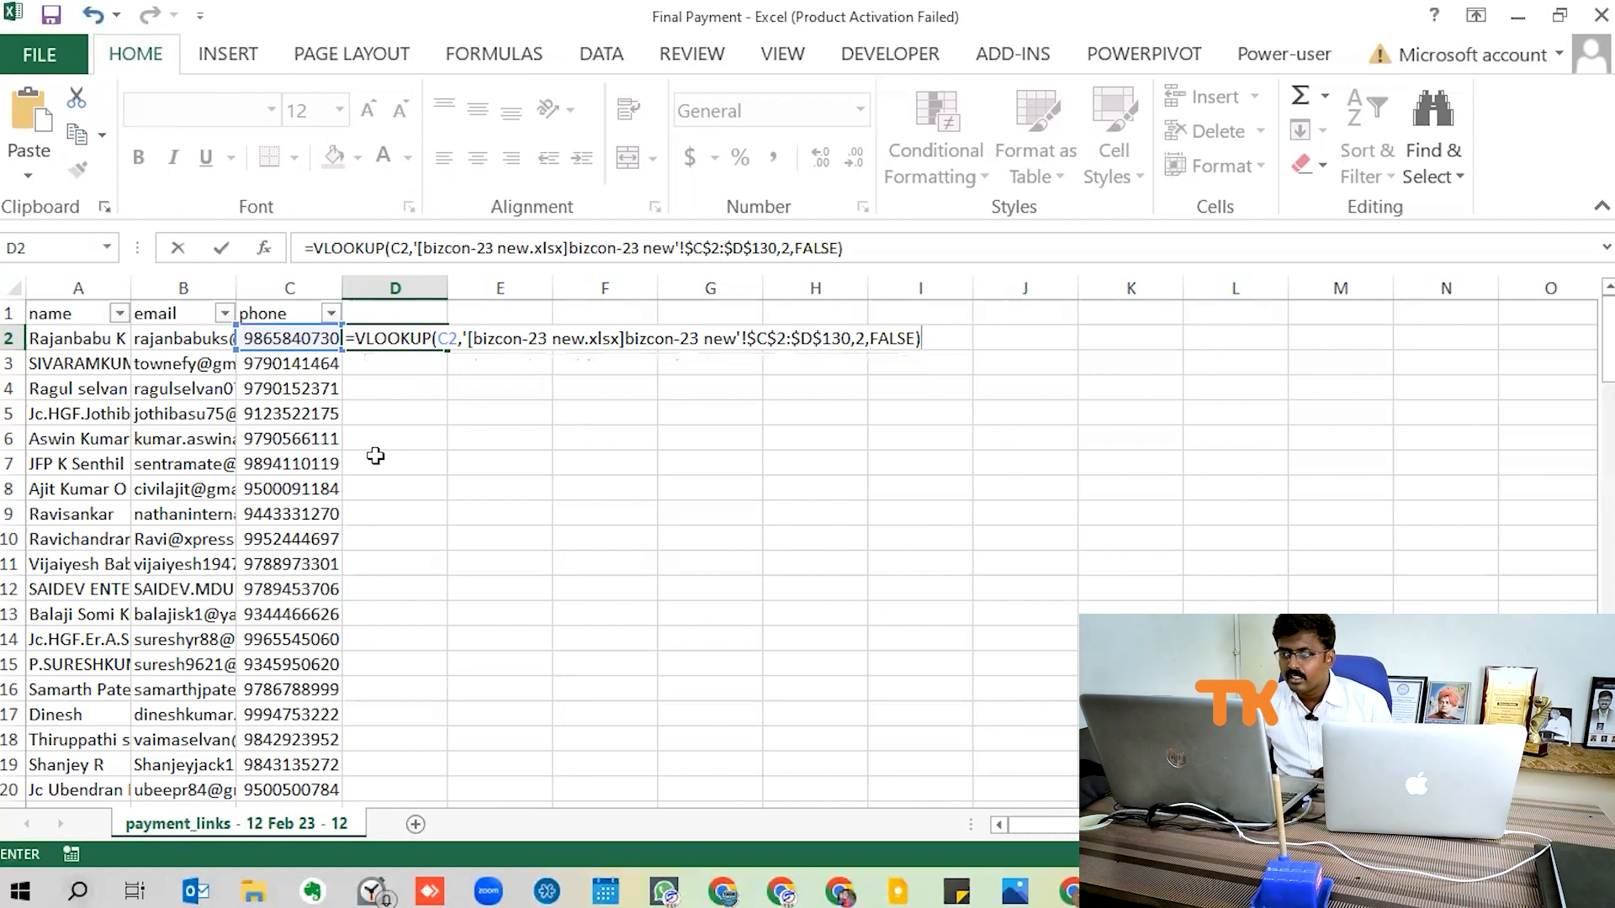
{"action": "key", "text": "Return"}
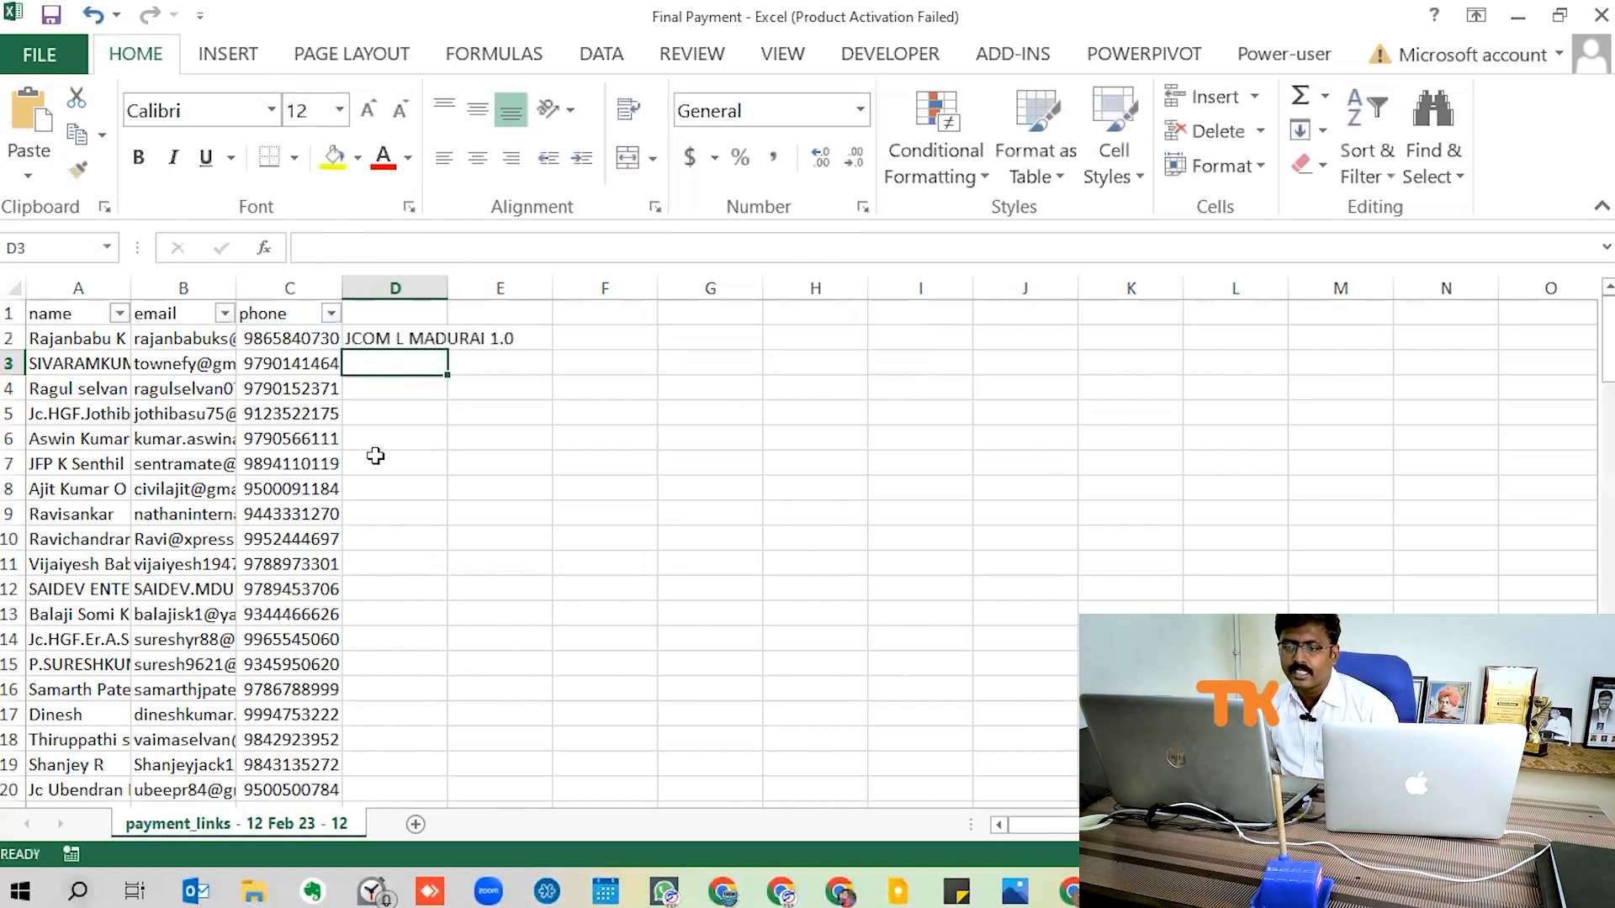
Step: Check the phone number in C2 against the phone and member columns of bizcon-23 new
{"action": "left_click", "coordinate": [285, 340]}
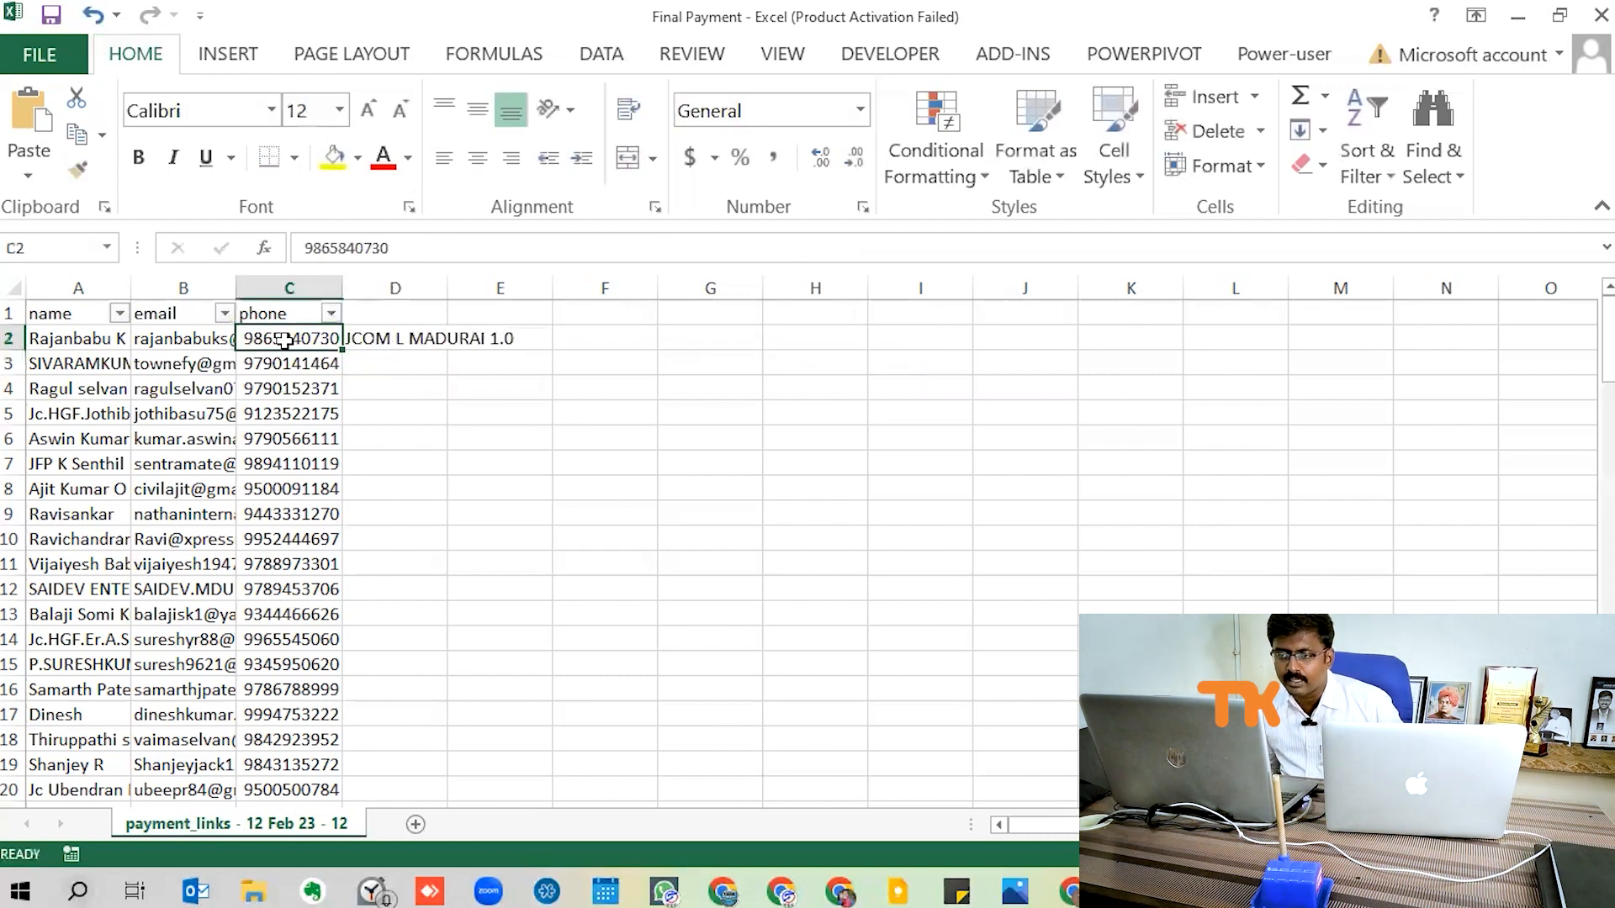
{"action": "key", "text": "alt+Tab"}
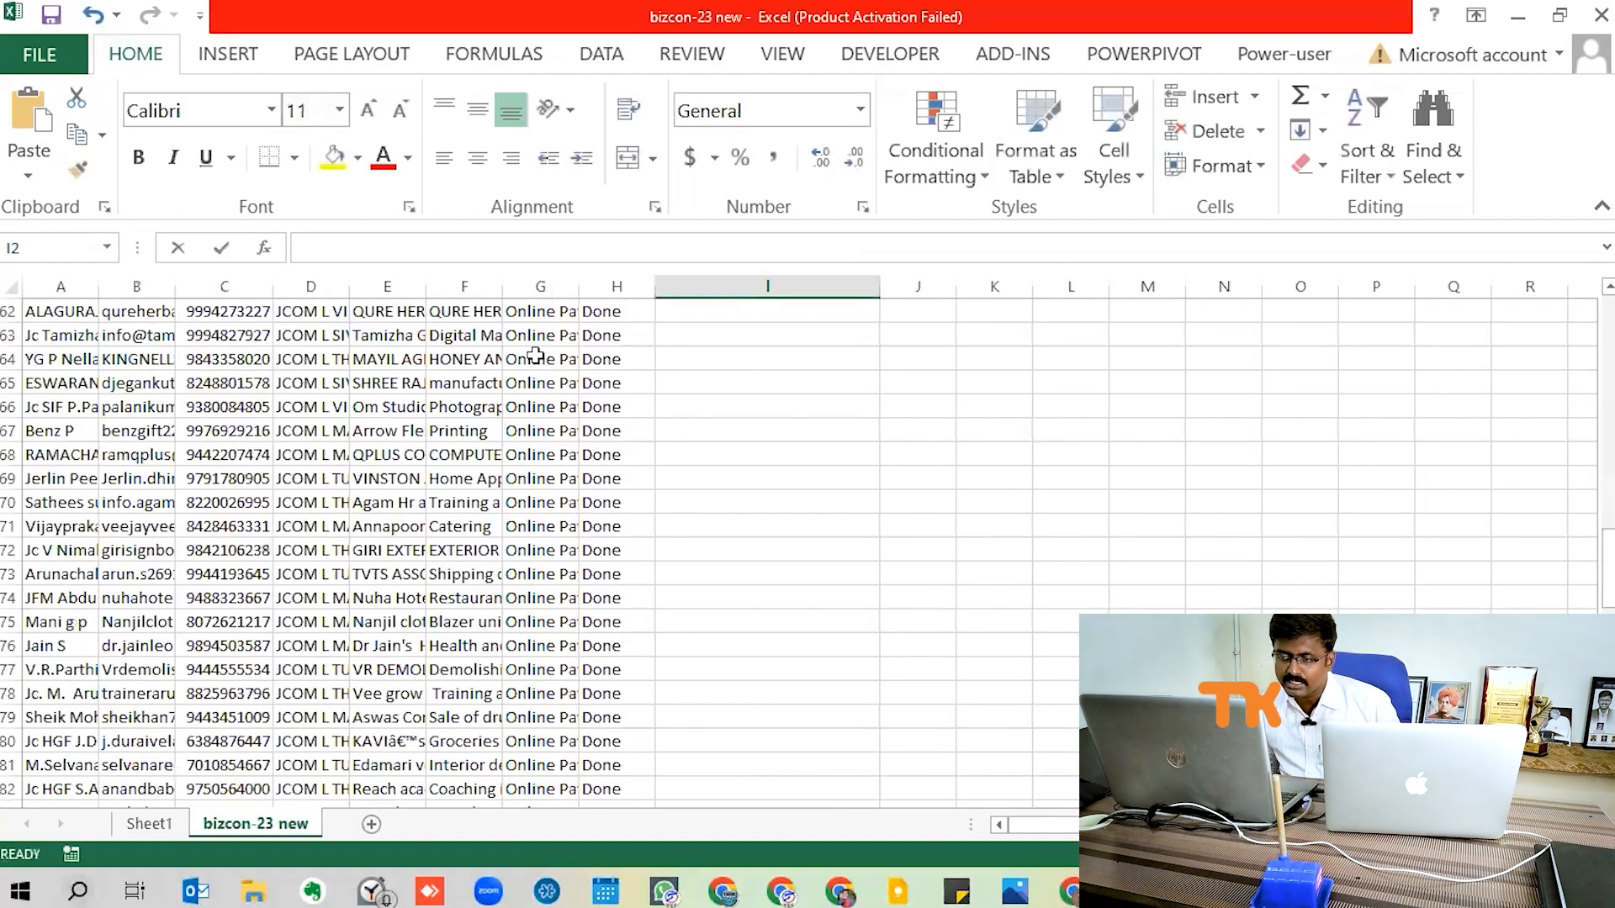
{"action": "left_click", "coordinate": [224, 385]}
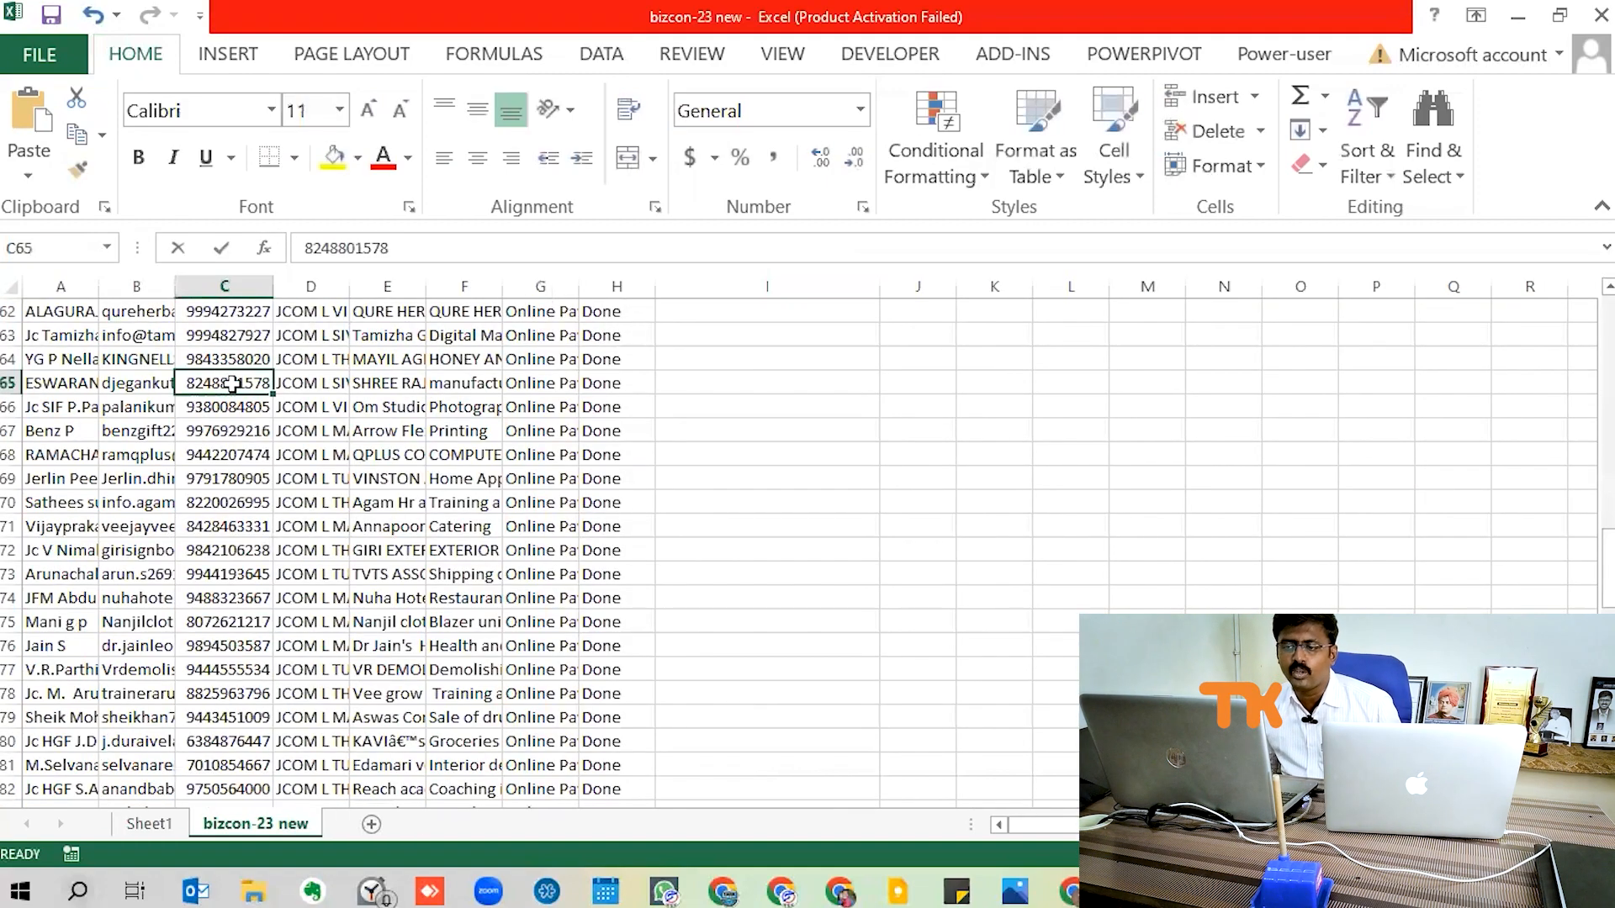
{"action": "left_click", "coordinate": [299, 385]}
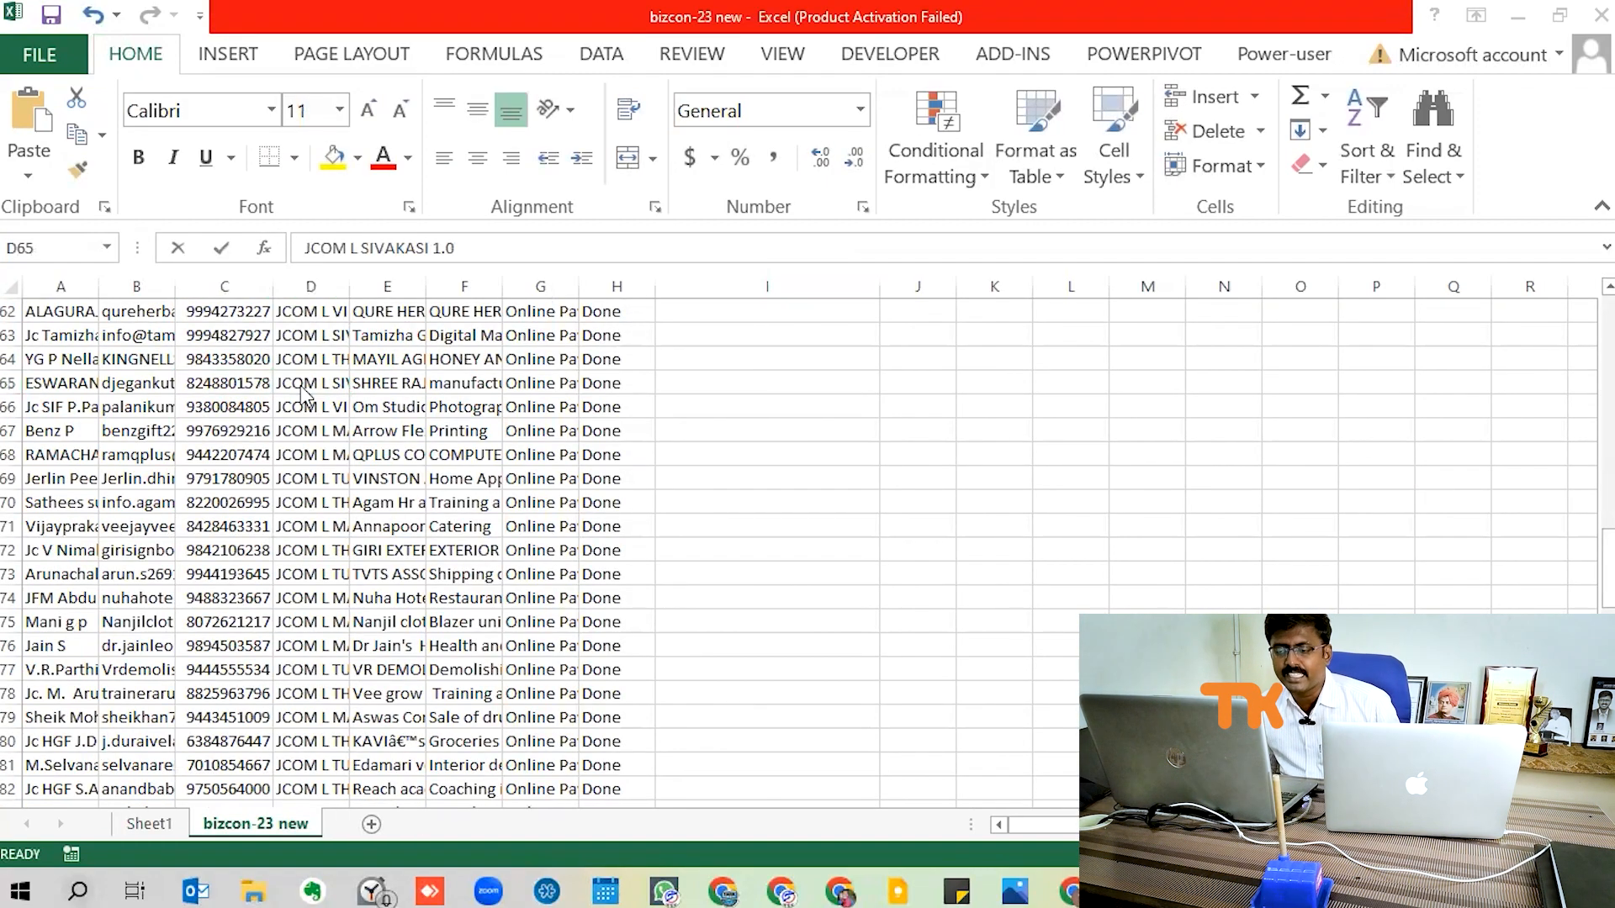
Step: Fill the VLOOKUP formula in the Final Payment workbook from D2 down column D to the end of the list
{"action": "key", "text": "alt+Tab"}
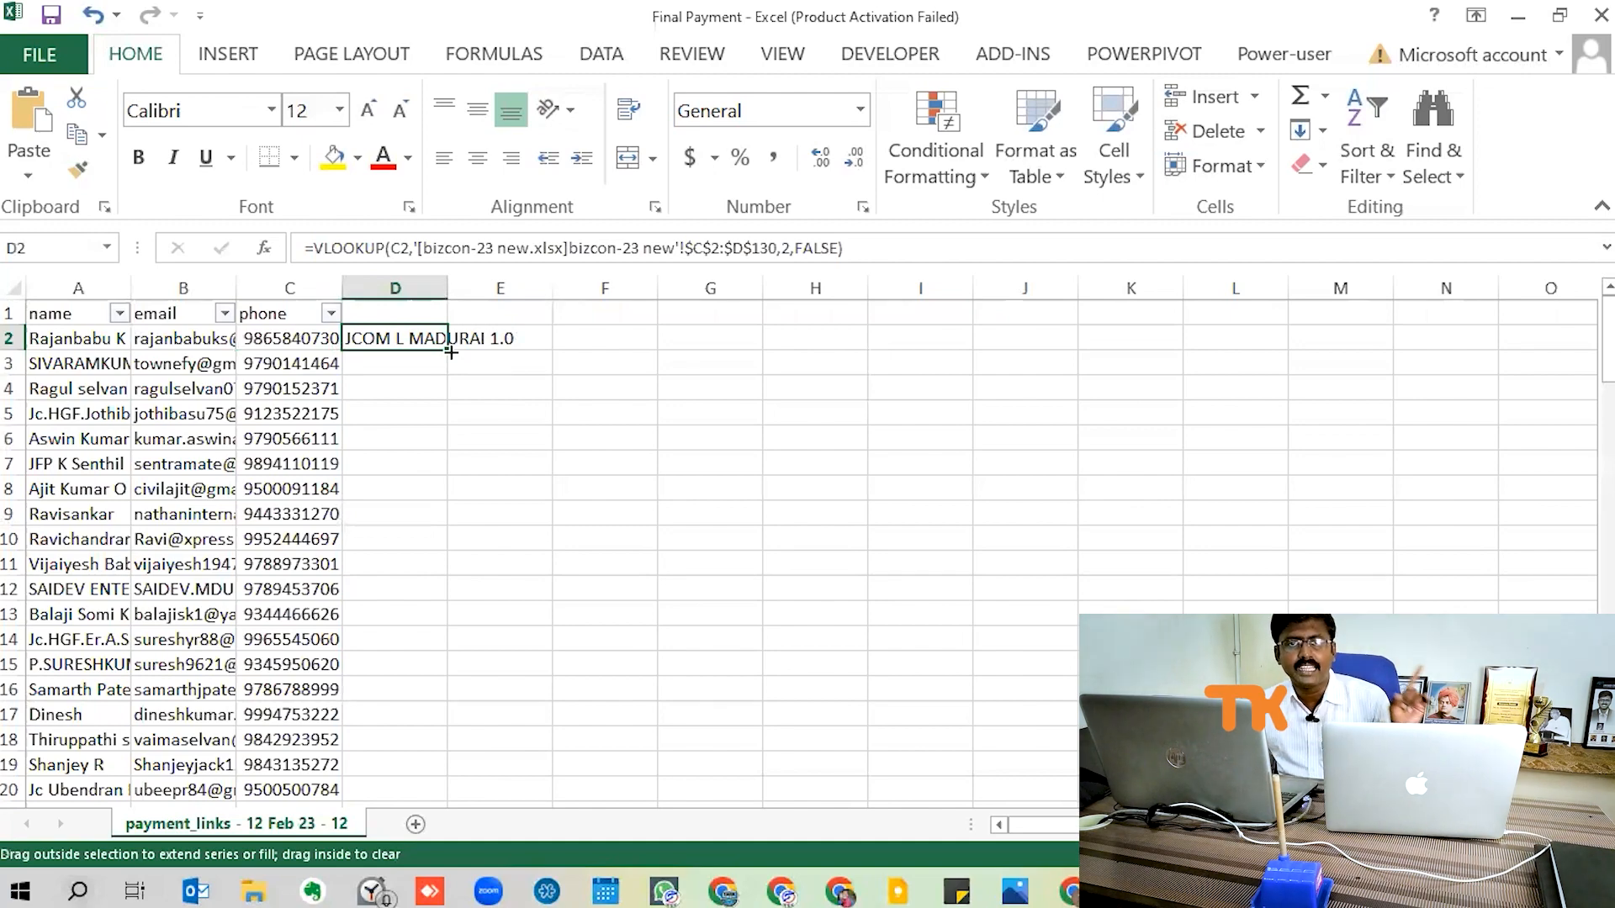
{"action": "left_click_drag", "start_coordinate": [451, 353], "coordinate": [442, 782]}
{"action": "left_click", "coordinate": [402, 614]}
Step: Locate the #N/A entry in D84, copy the phone number beside it, and try to search for it in bizcon-23 new
{"action": "scroll", "coordinate": [407, 599], "scroll_direction": "up", "scroll_amount": 4}
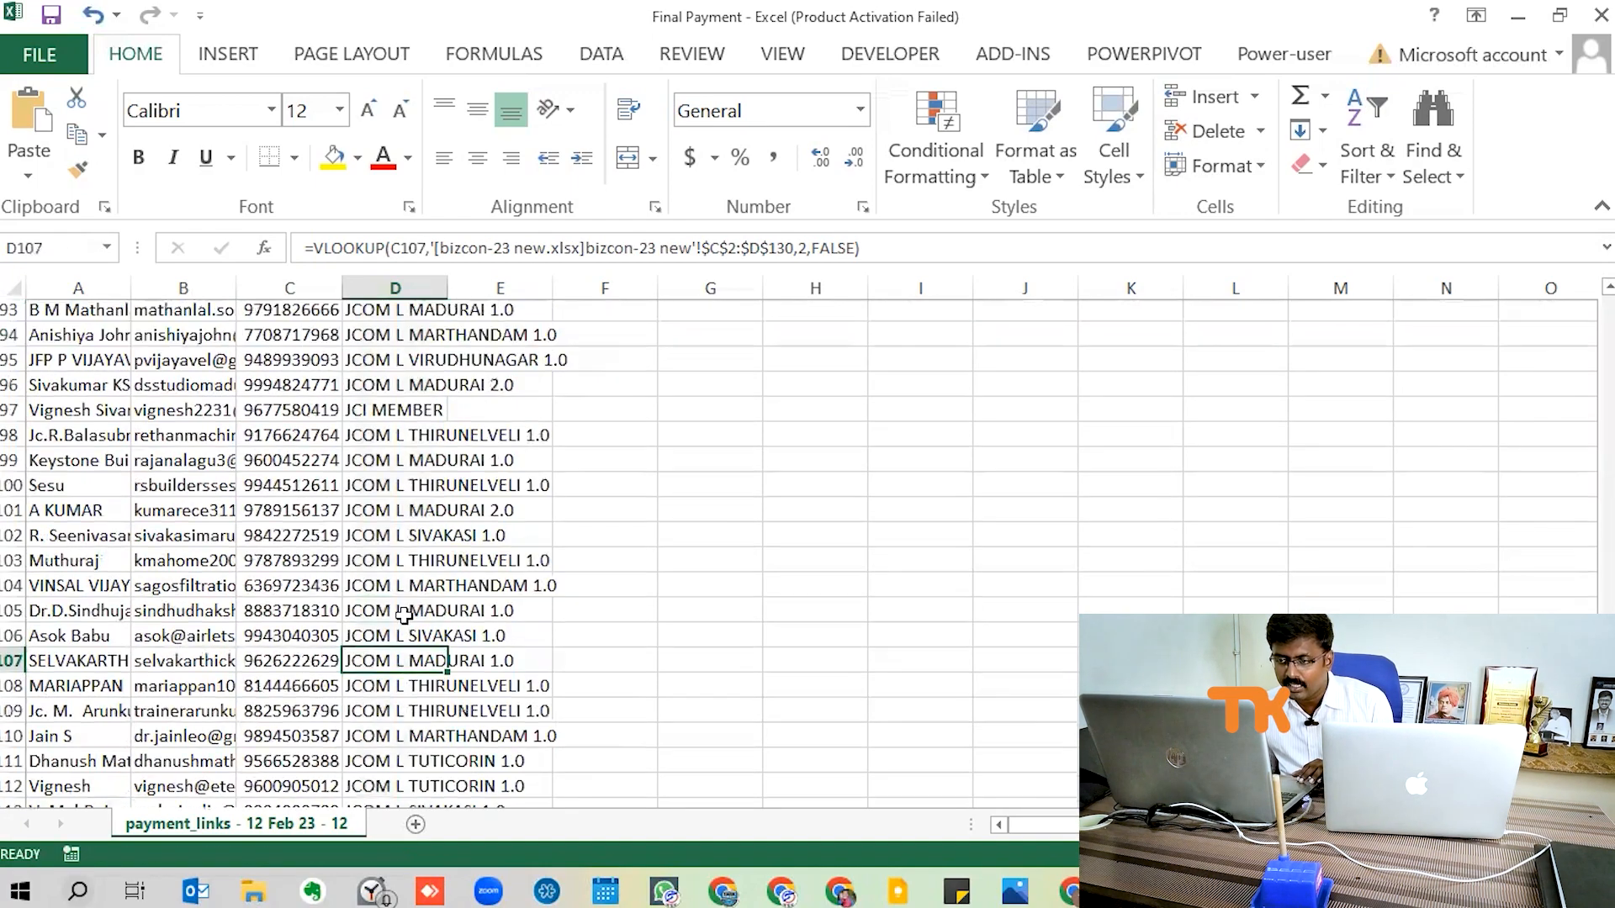
{"action": "scroll", "coordinate": [407, 599], "scroll_direction": "up", "scroll_amount": 2}
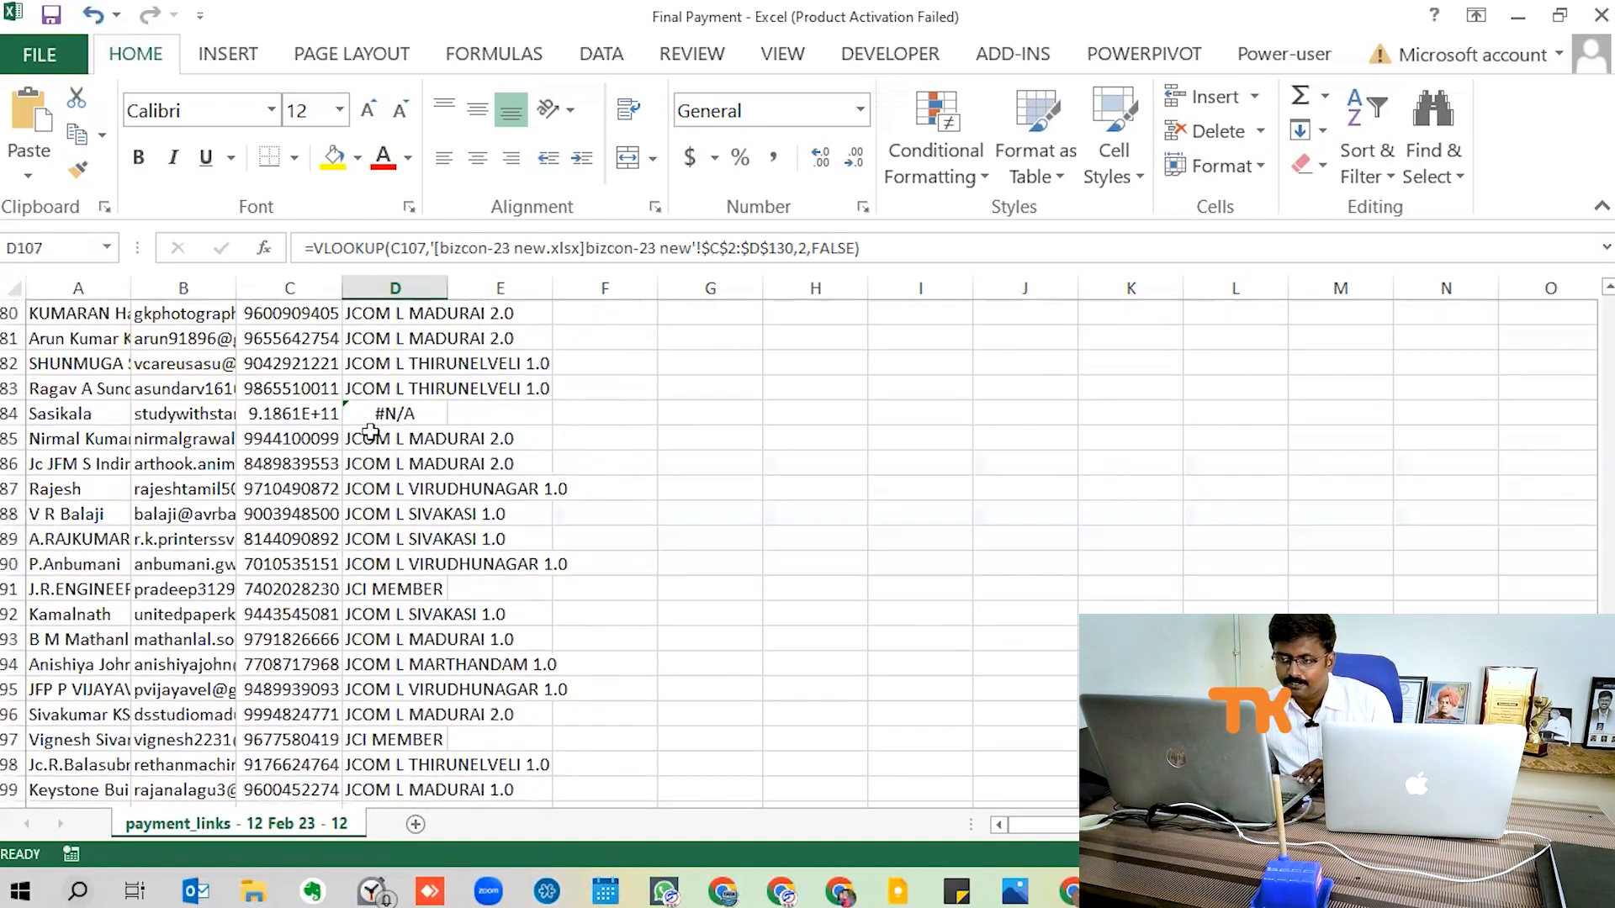
{"action": "left_click", "coordinate": [371, 412]}
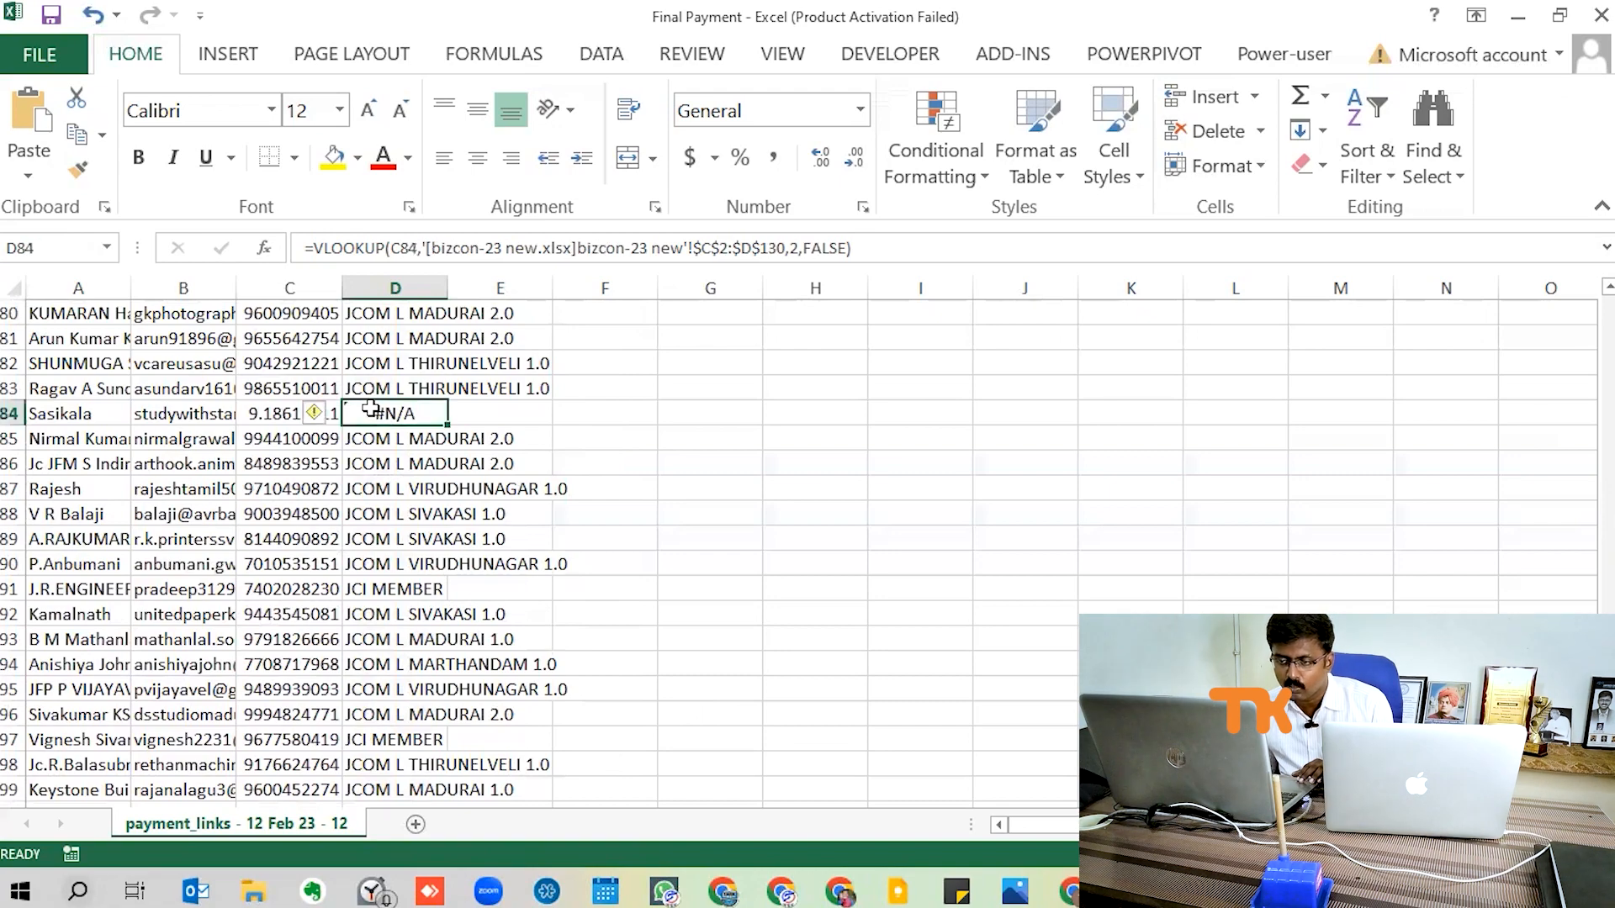
{"action": "left_click", "coordinate": [263, 413]}
{"action": "key", "text": "ctrl+c"}
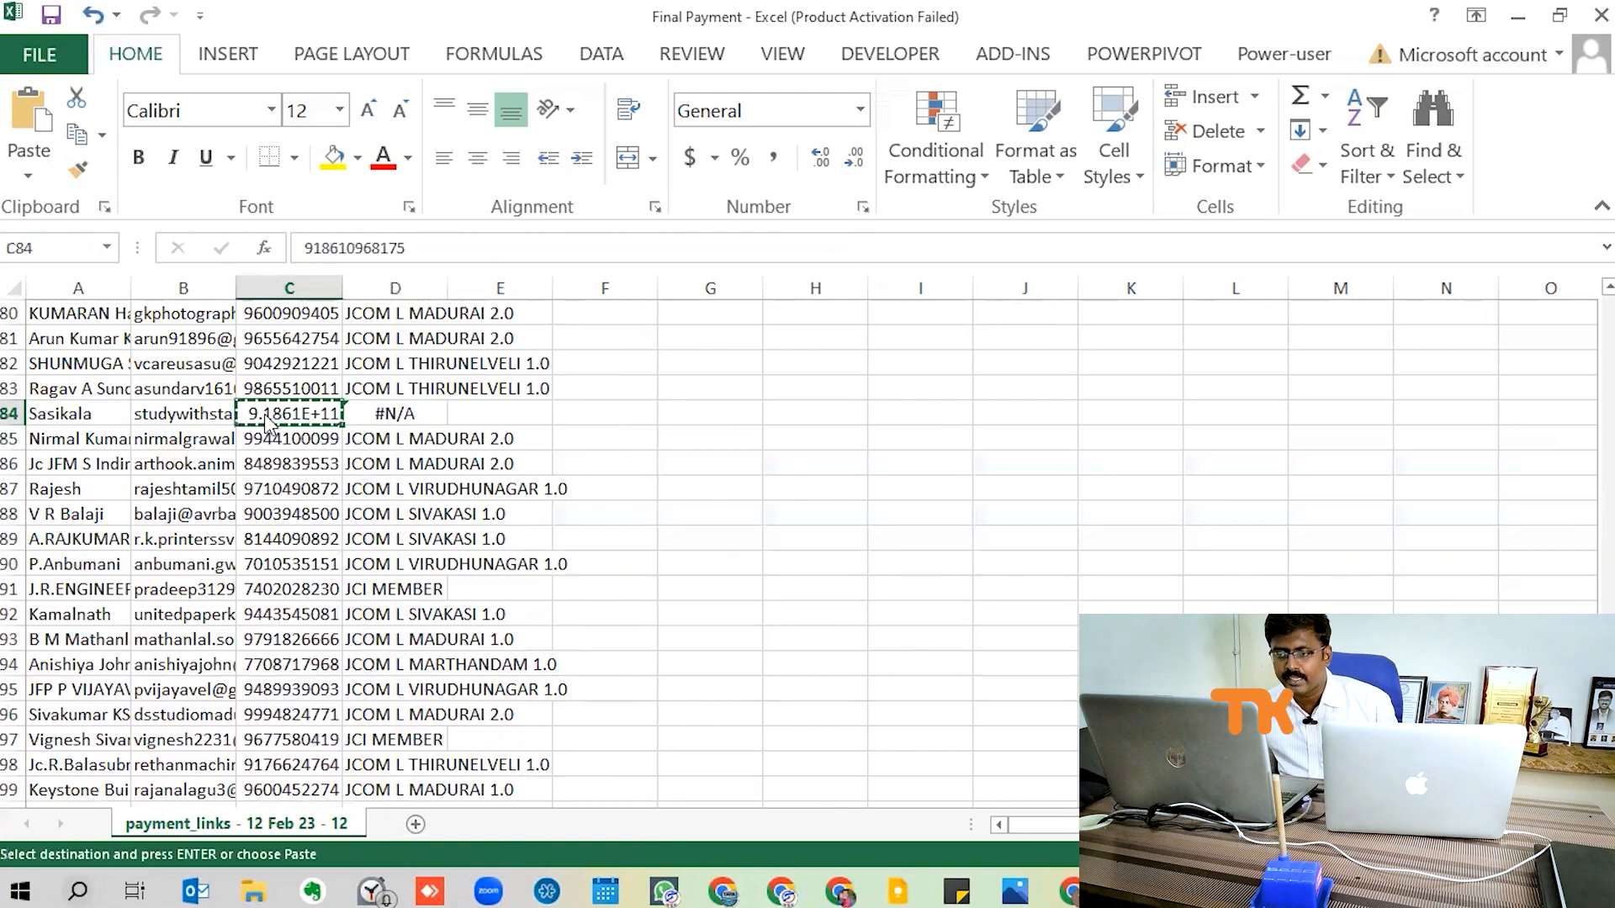
{"action": "key", "text": "alt+Tab"}
{"action": "left_click", "coordinate": [264, 411]}
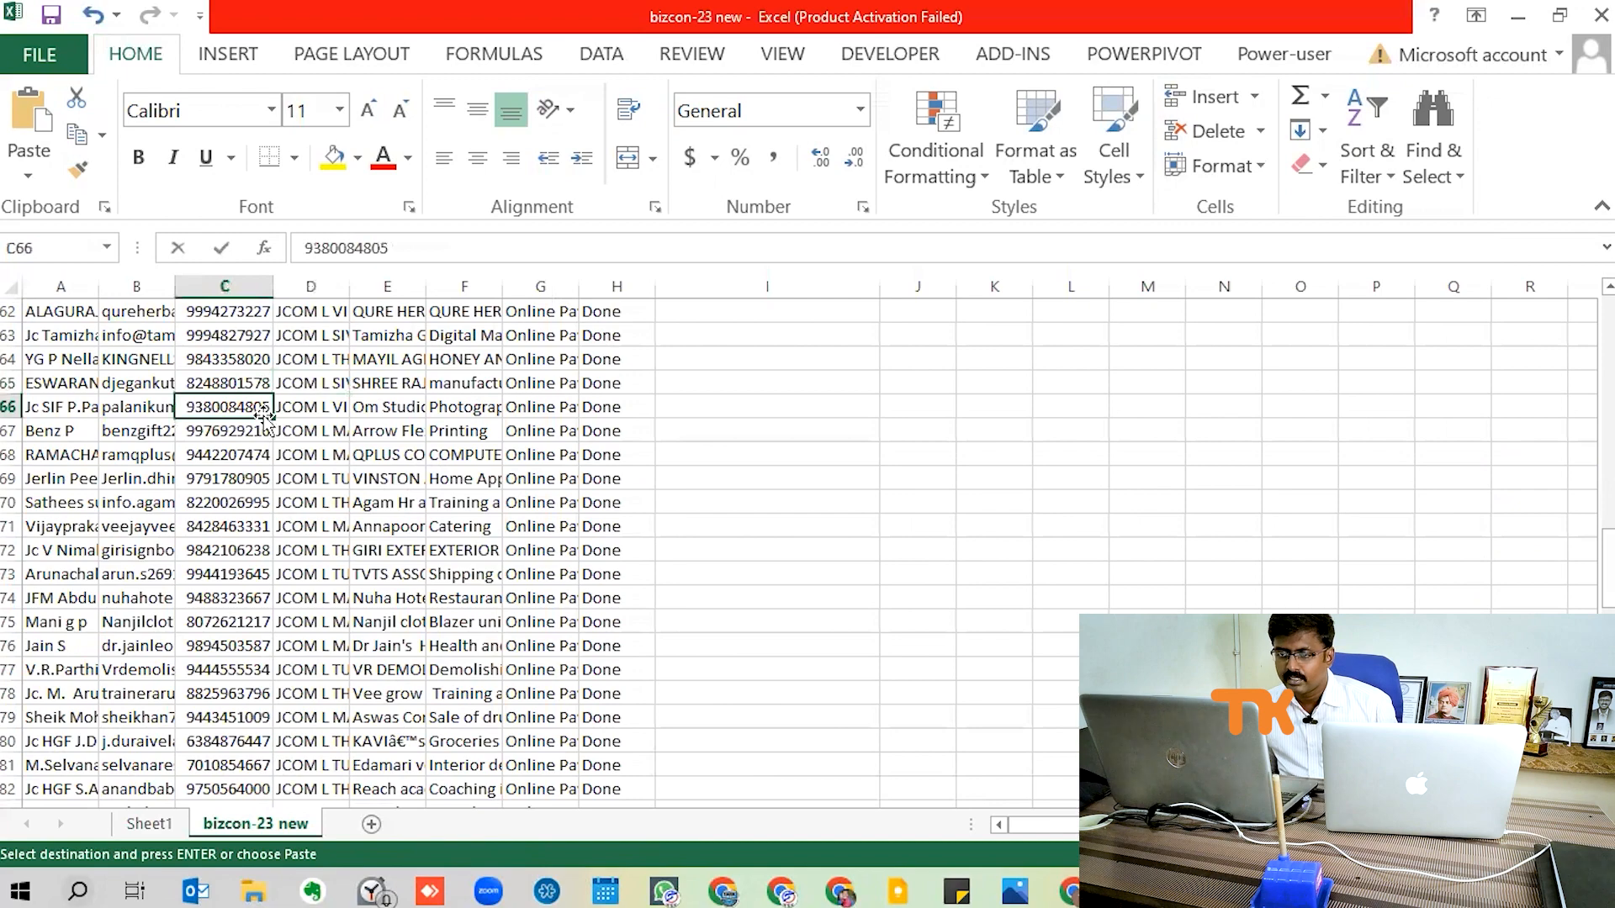
{"action": "key", "text": "ctrl+f"}
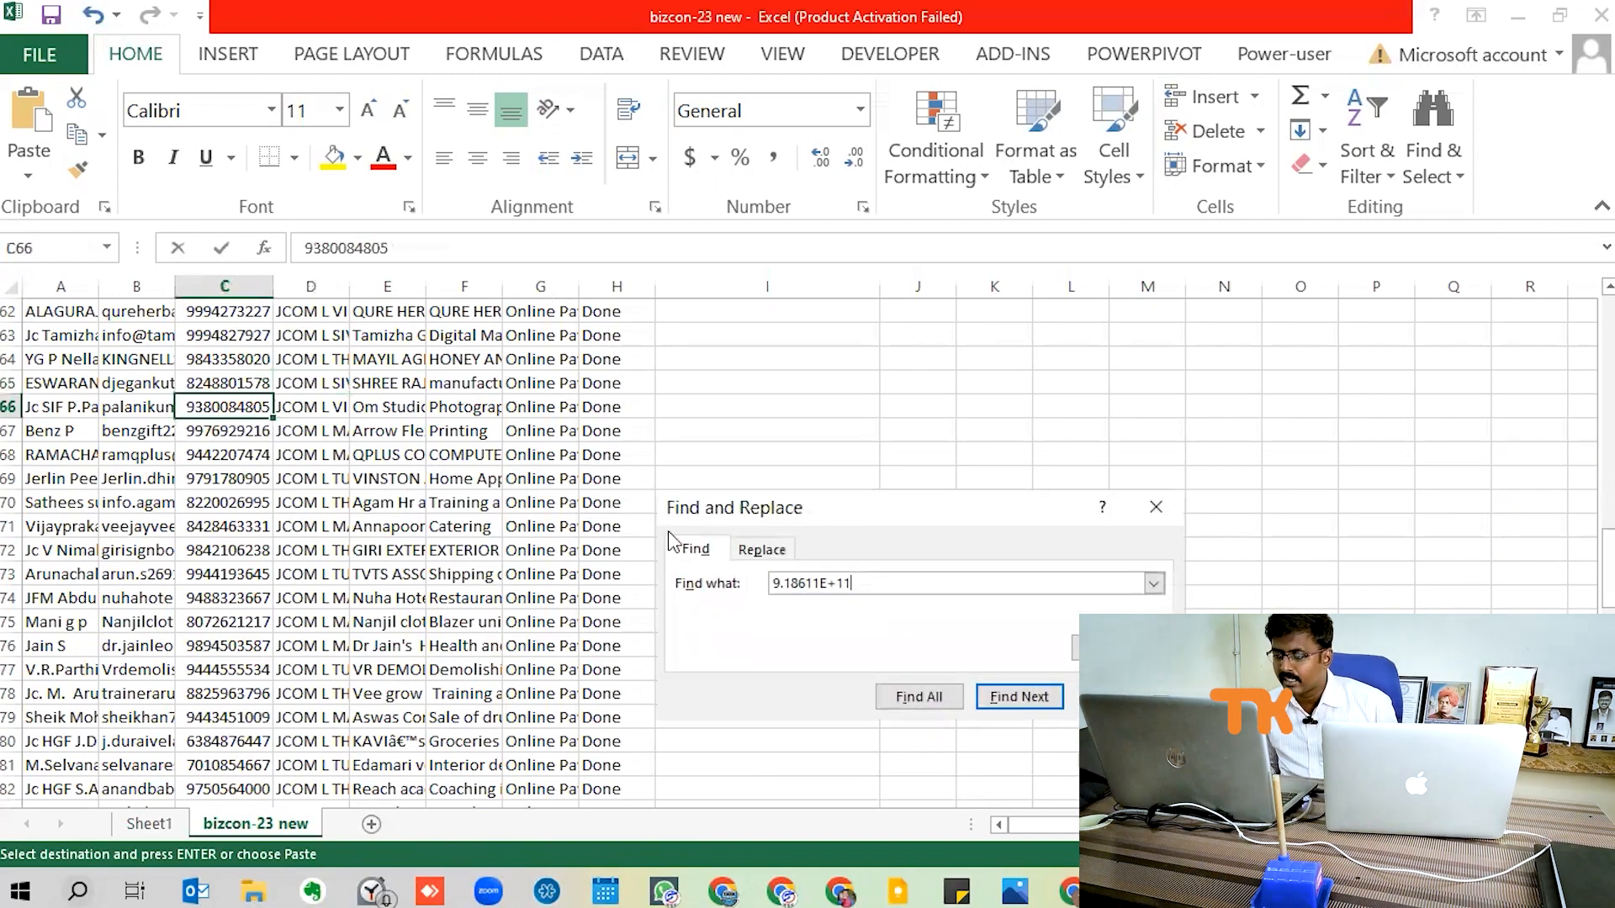
{"action": "key", "text": "Escape"}
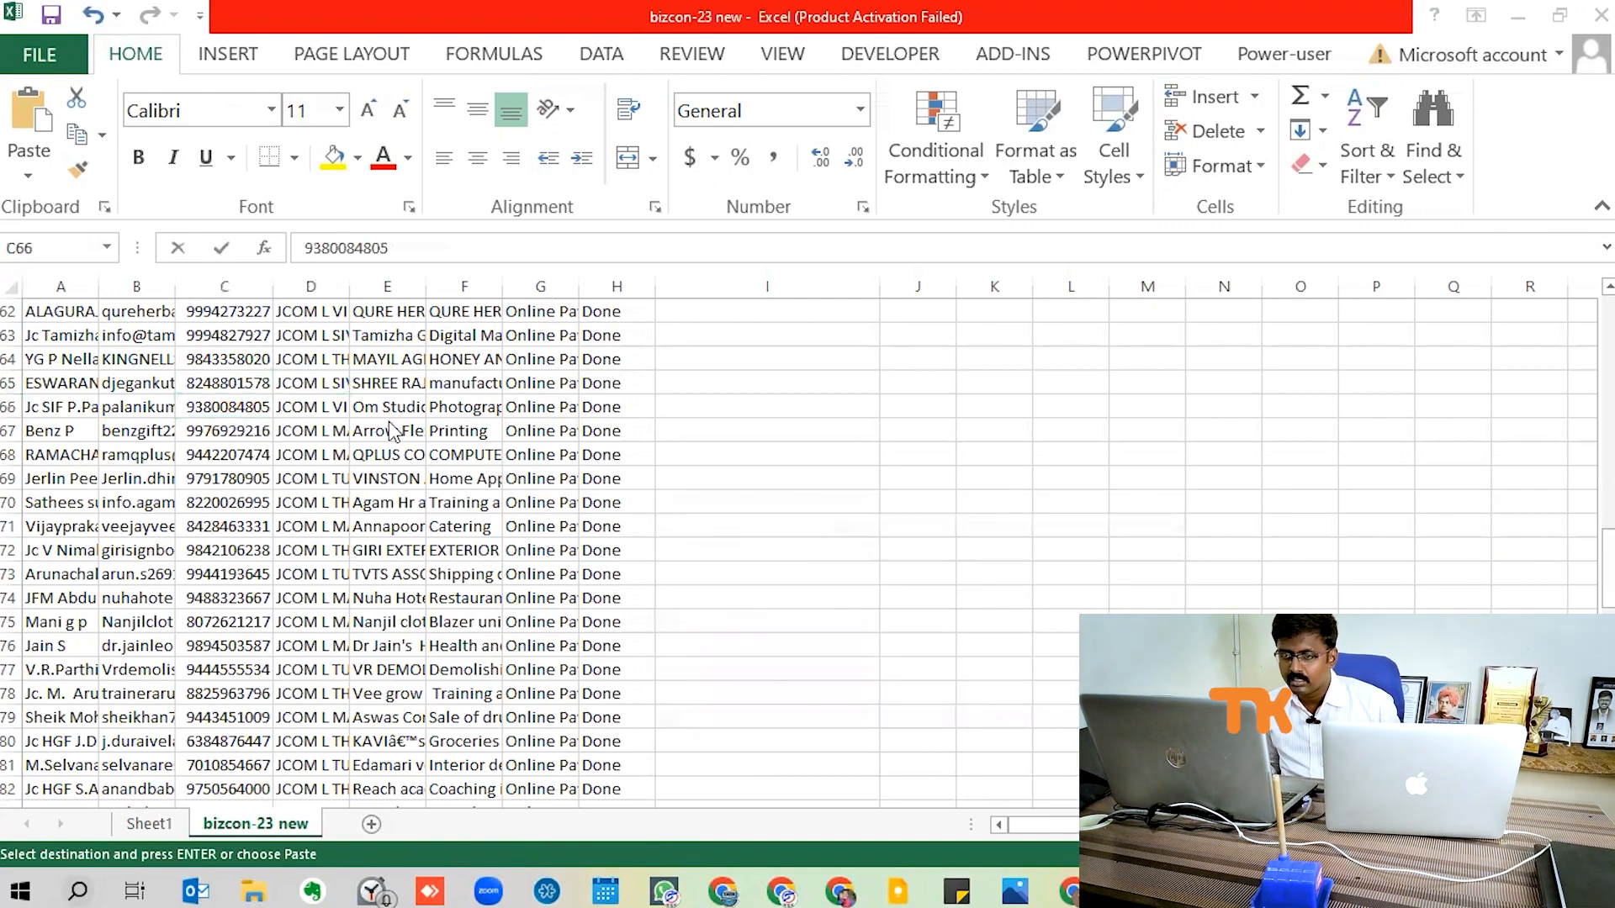
Step: Copy the full phone number out of C84 in Final Payment and search for it in bizcon-23 new
{"action": "key", "text": "alt+Tab"}
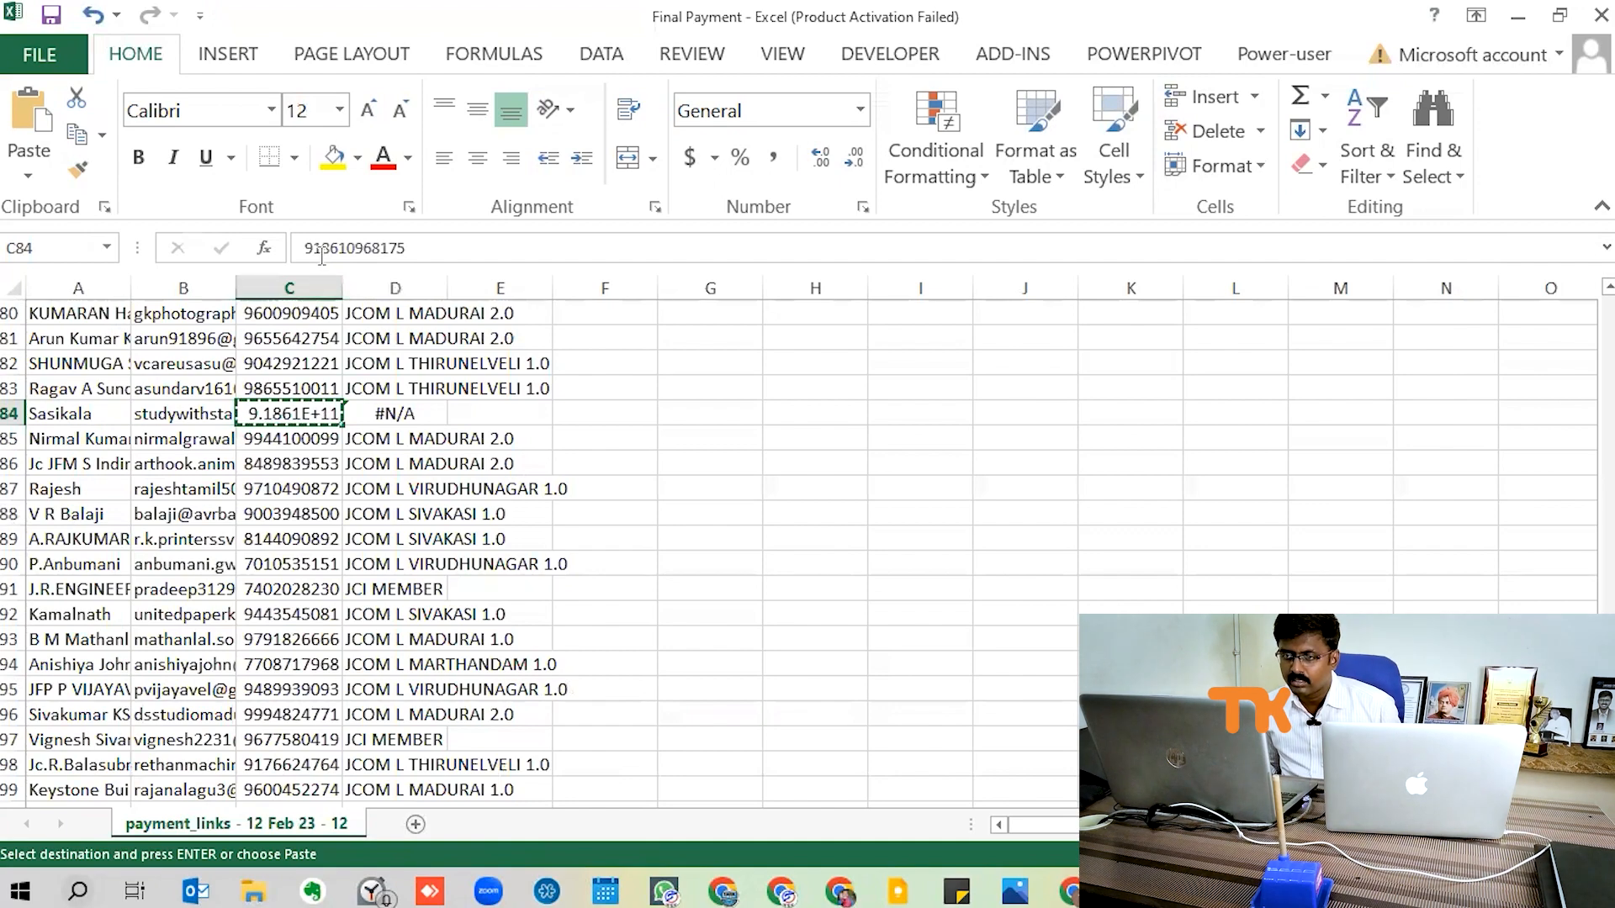
{"action": "left_click", "coordinate": [320, 250]}
{"action": "left_click_drag", "start_coordinate": [434, 248], "coordinate": [220, 246]}
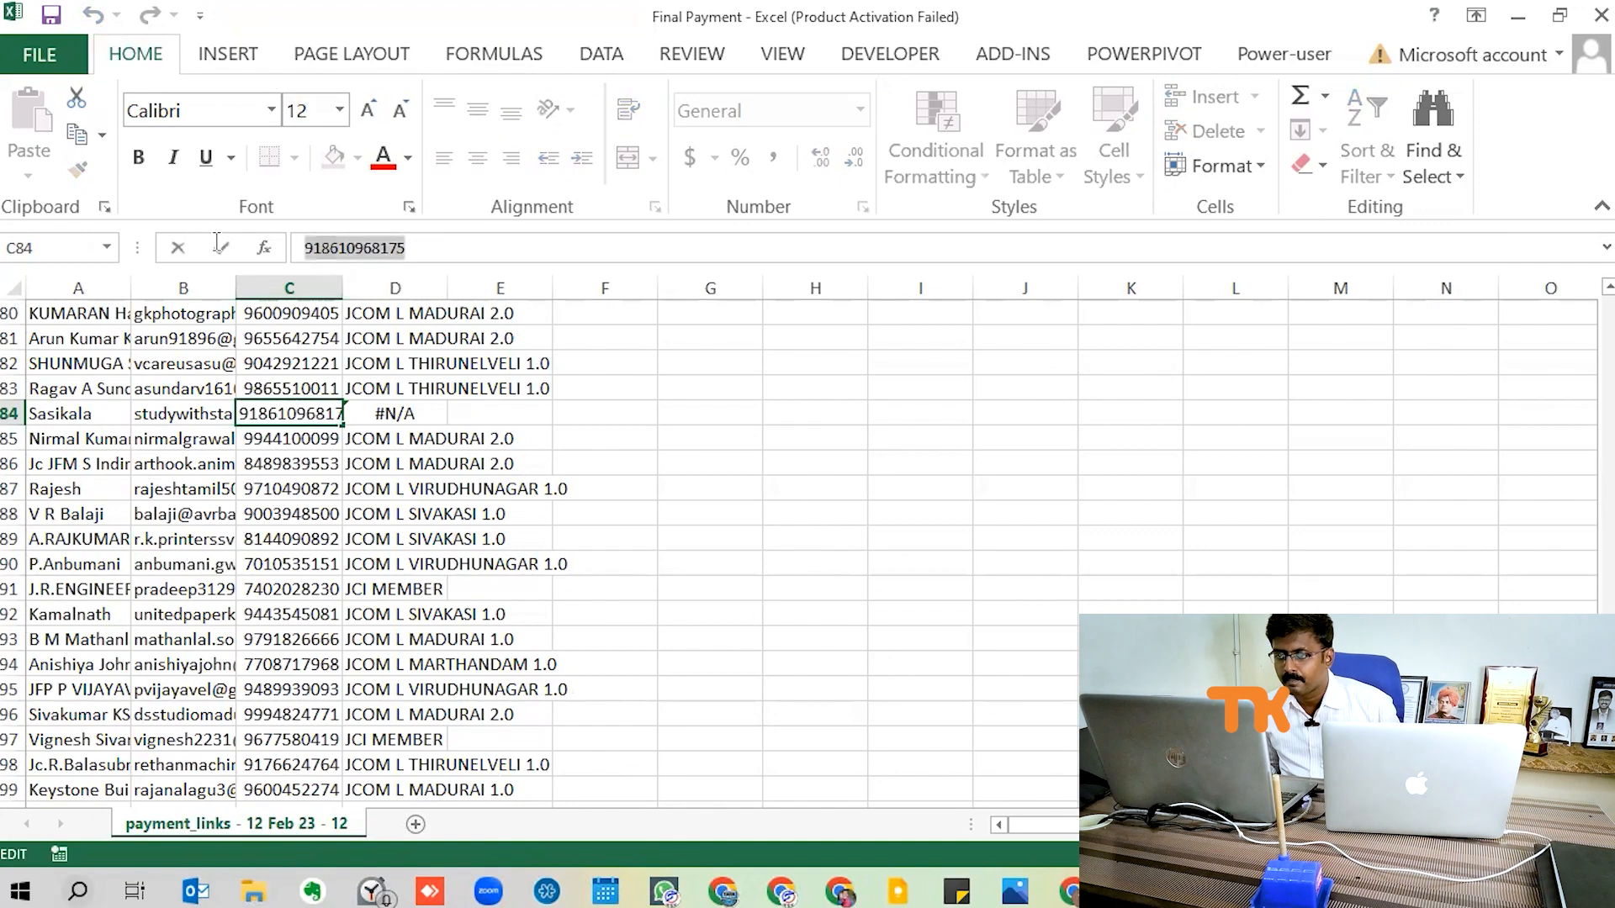
{"action": "key", "text": "alt+Tab"}
{"action": "key", "text": "alt+Tab"}
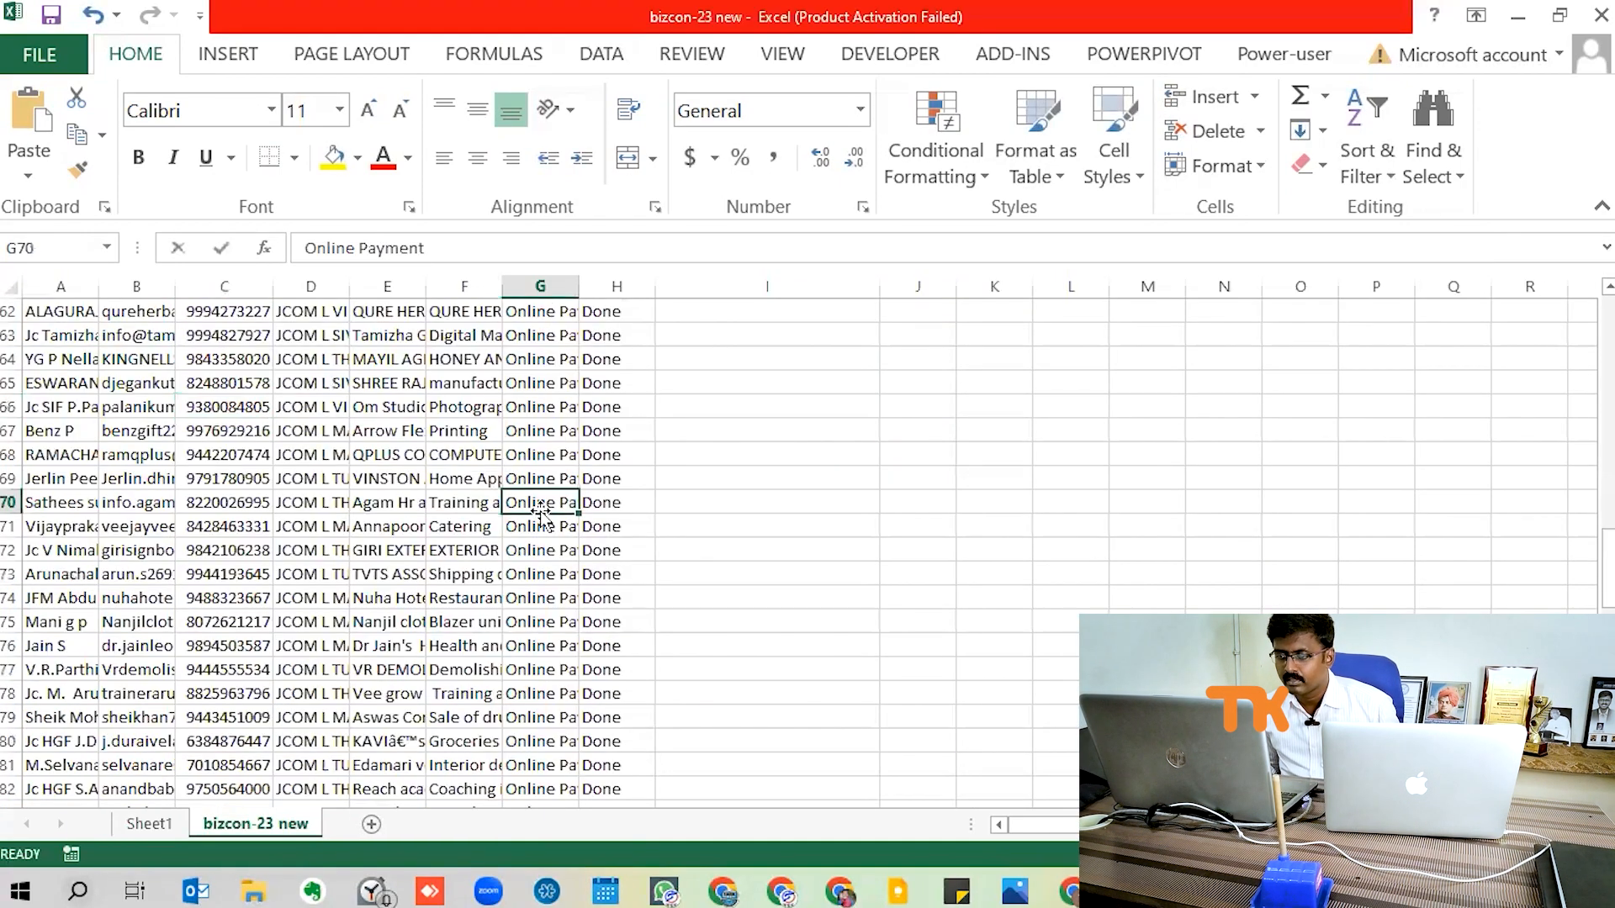
{"action": "key", "text": "ctrl+f"}
{"action": "key", "text": "ctrl+v"}
{"action": "key", "text": "Return"}
{"action": "key", "text": "Return"}
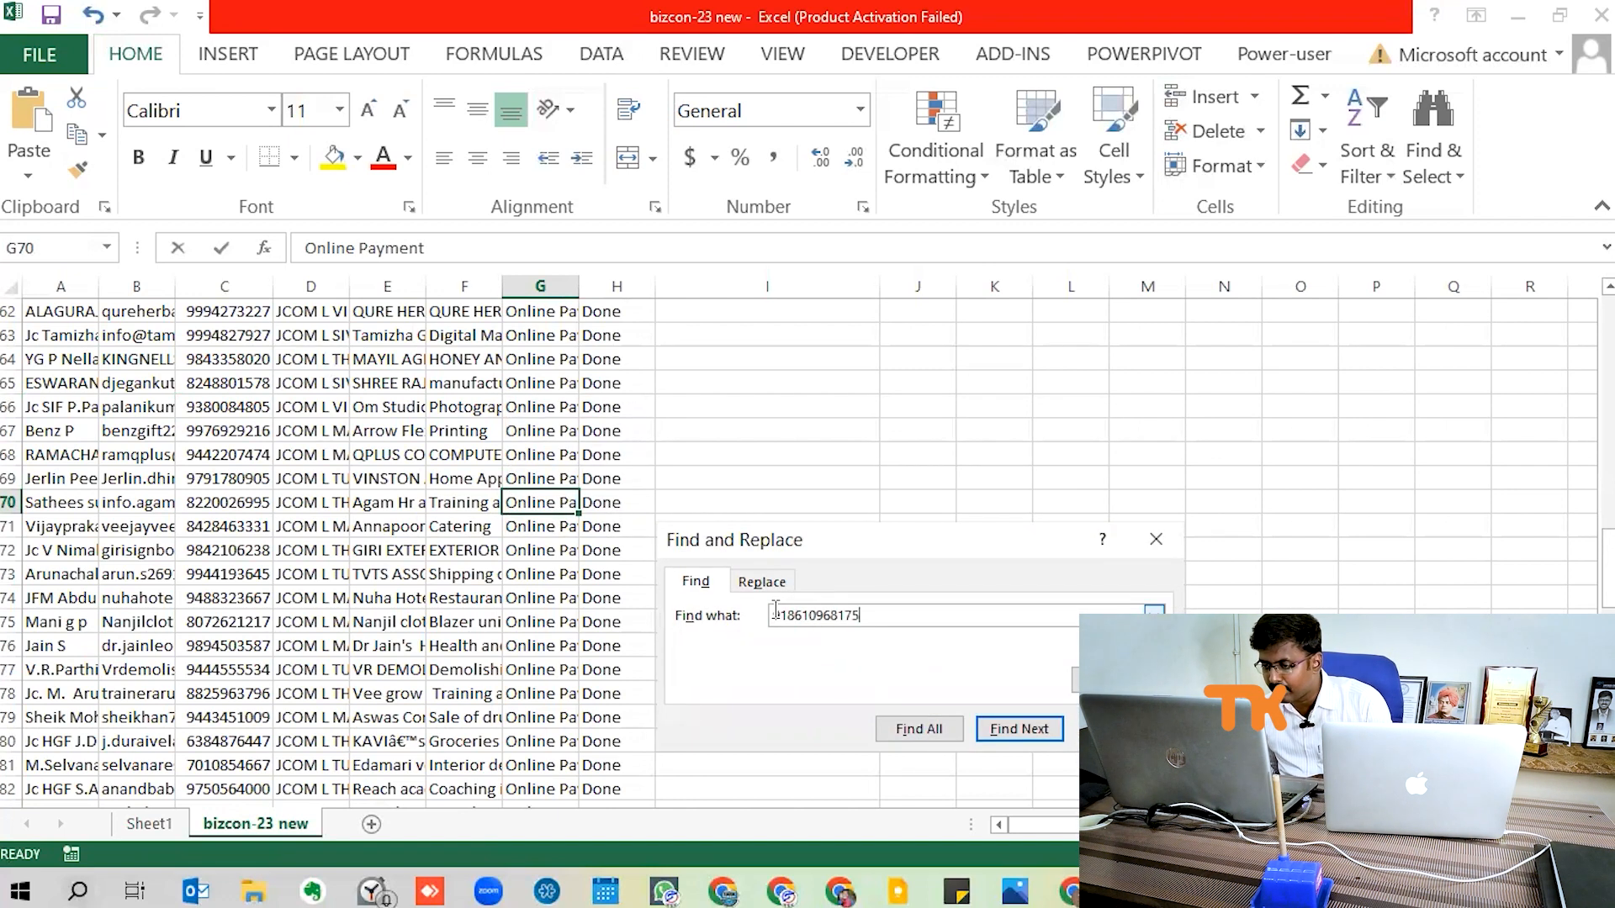
Step: Search bizcon-23 new for the same phone number without its 91 prefix, and close the search
{"action": "key", "text": "BackSpace"}
{"action": "key", "text": "Delete"}
{"action": "key", "text": "Return"}
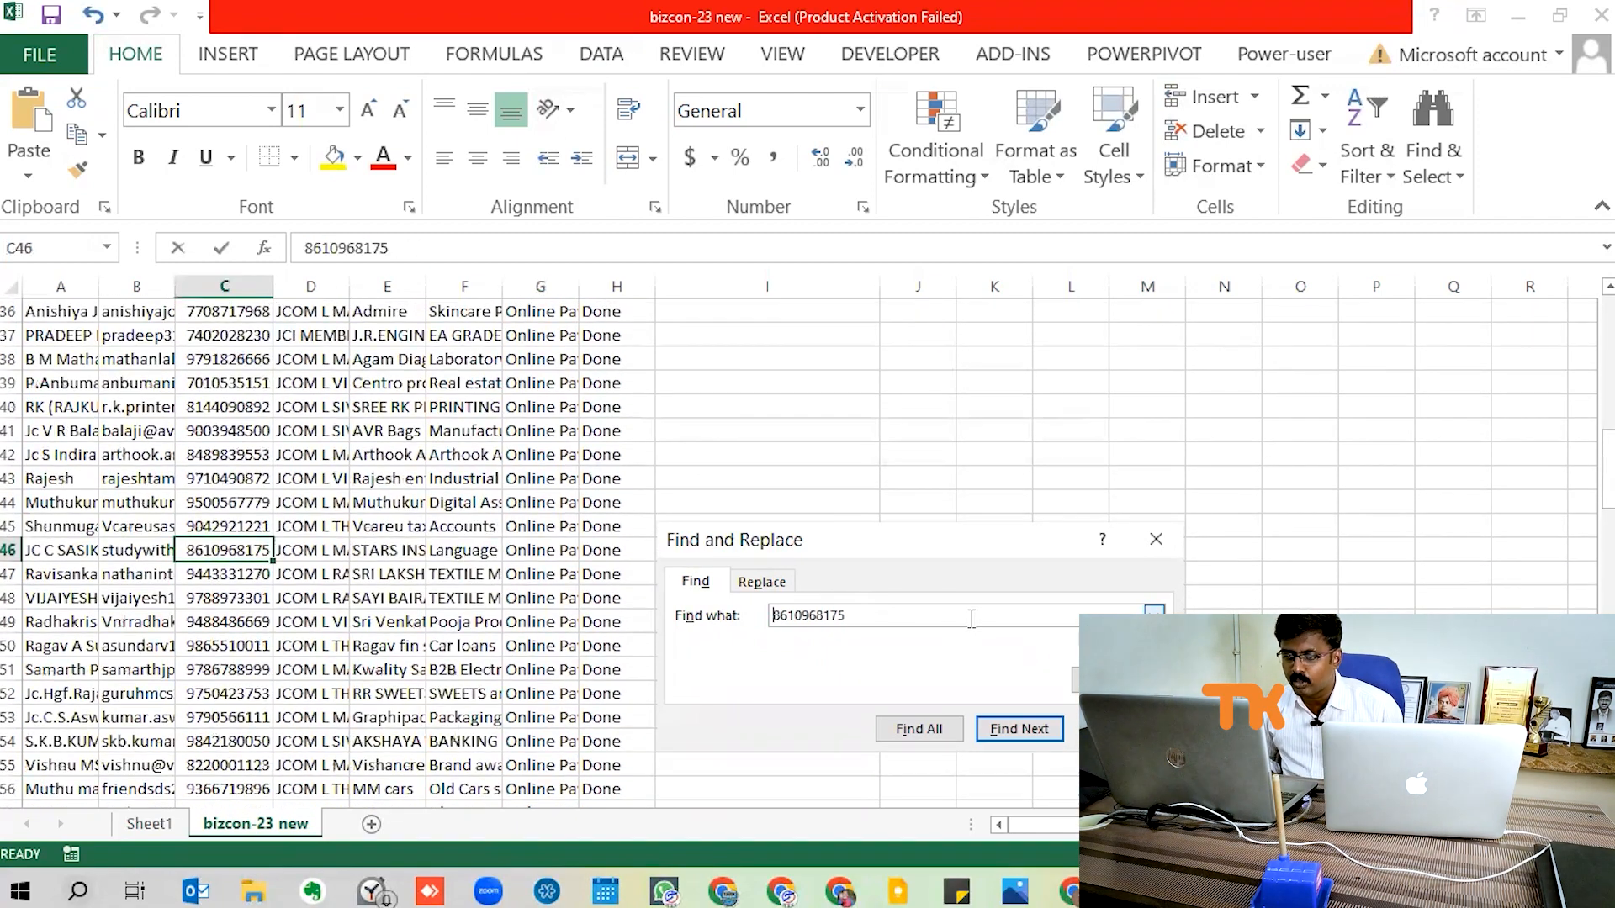
{"action": "key", "text": "Escape"}
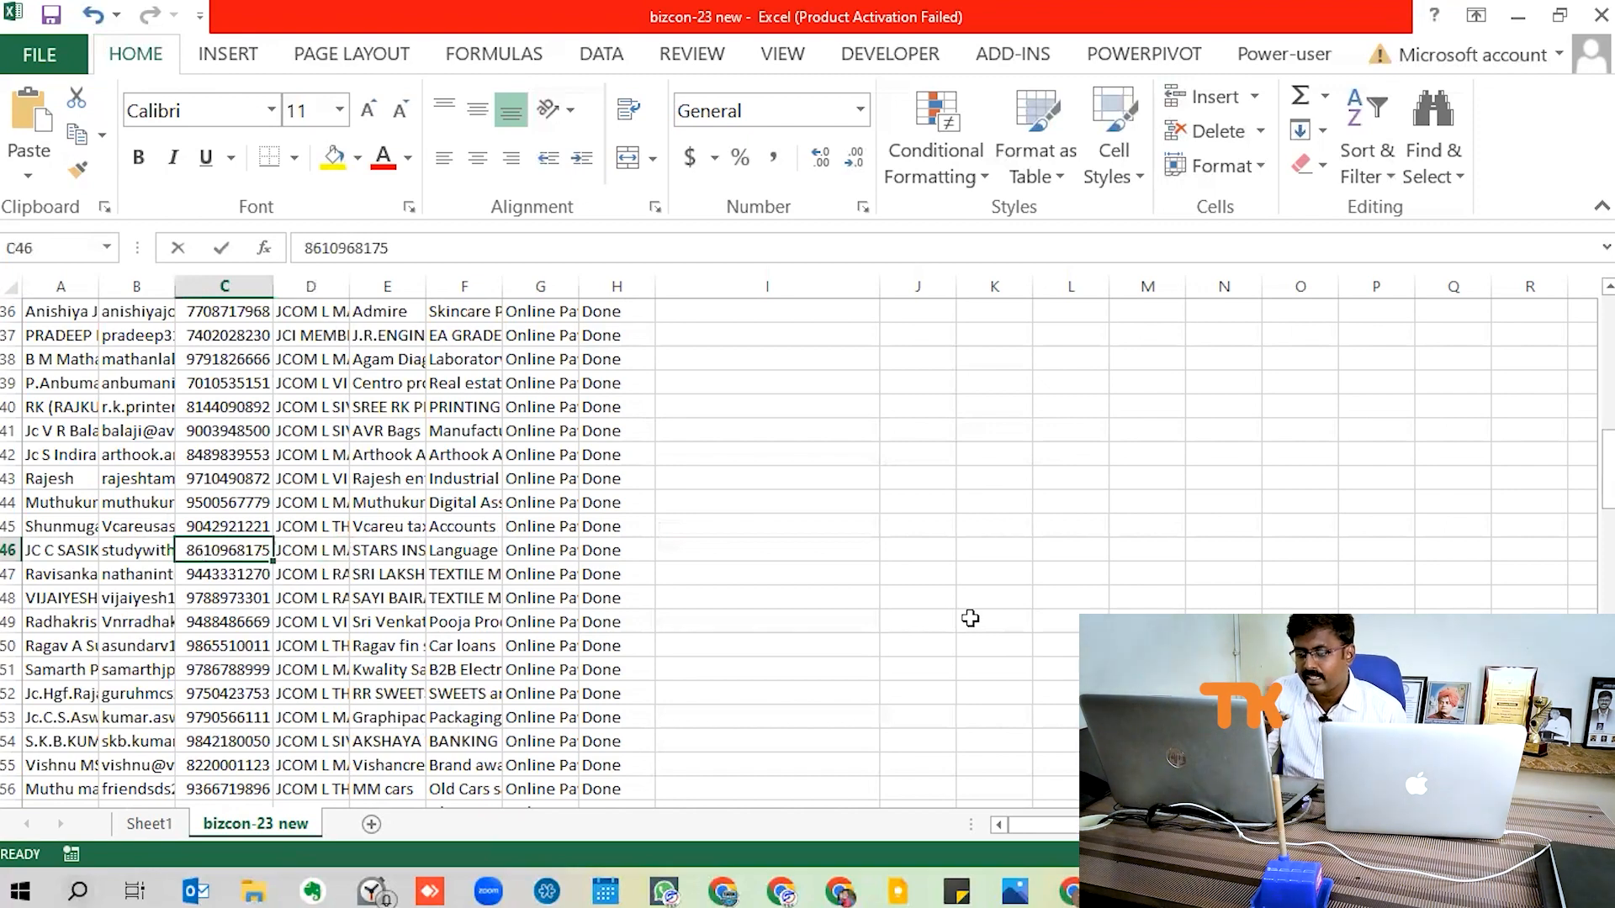
Step: Remove the 91 prefix from the phone number in C84 of the Final Payment workbook
{"action": "key", "text": "alt+Tab"}
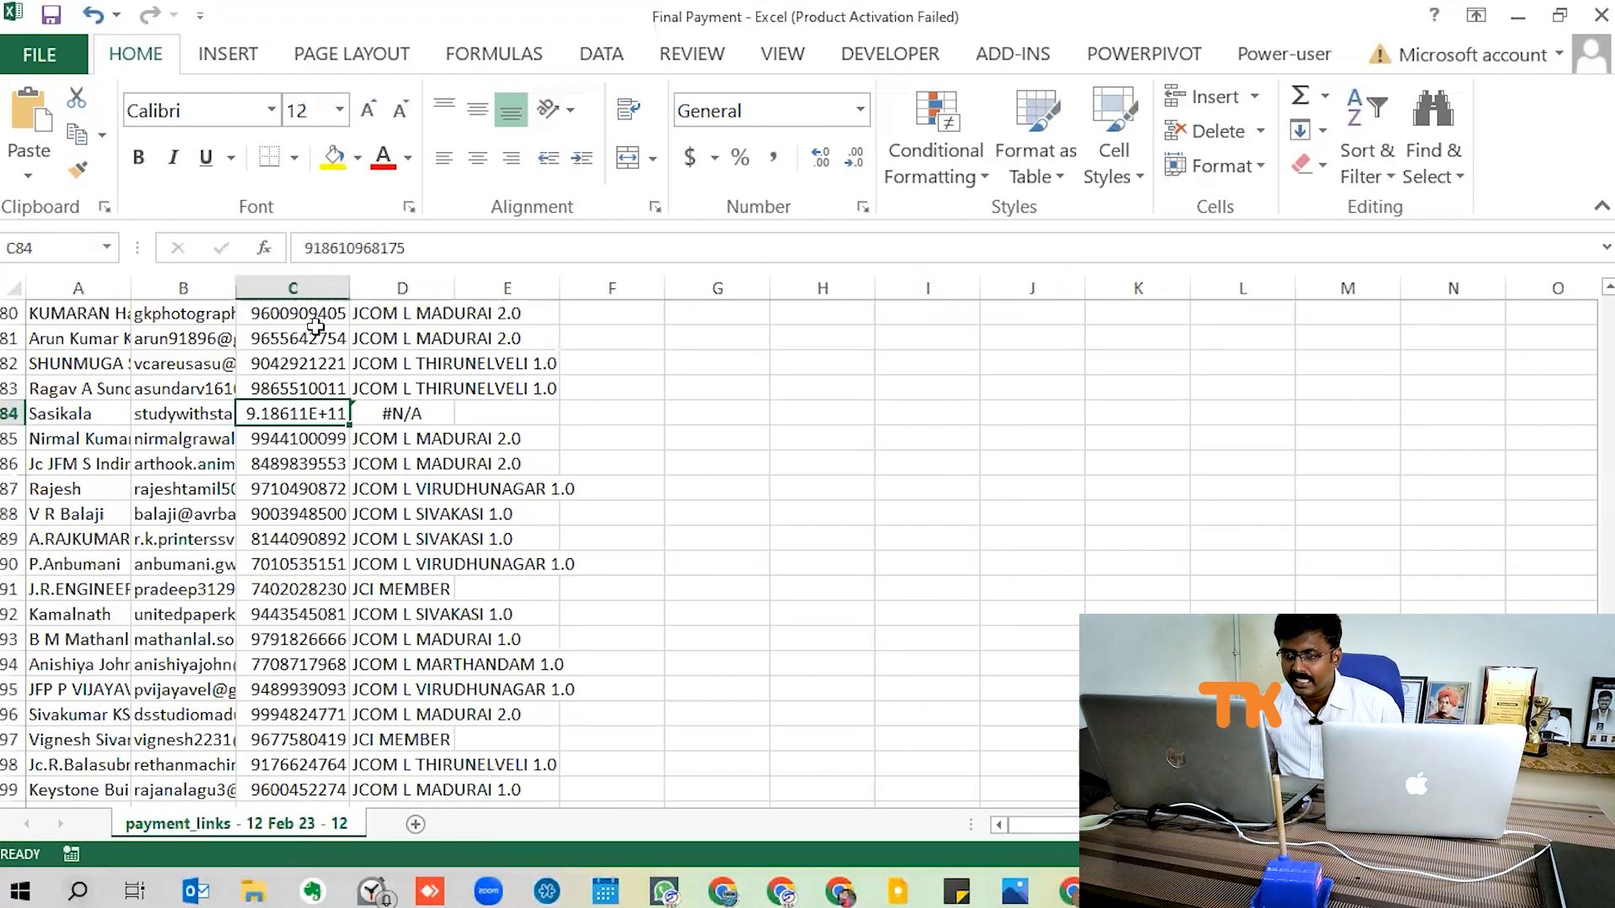
{"action": "left_click", "coordinate": [322, 244]}
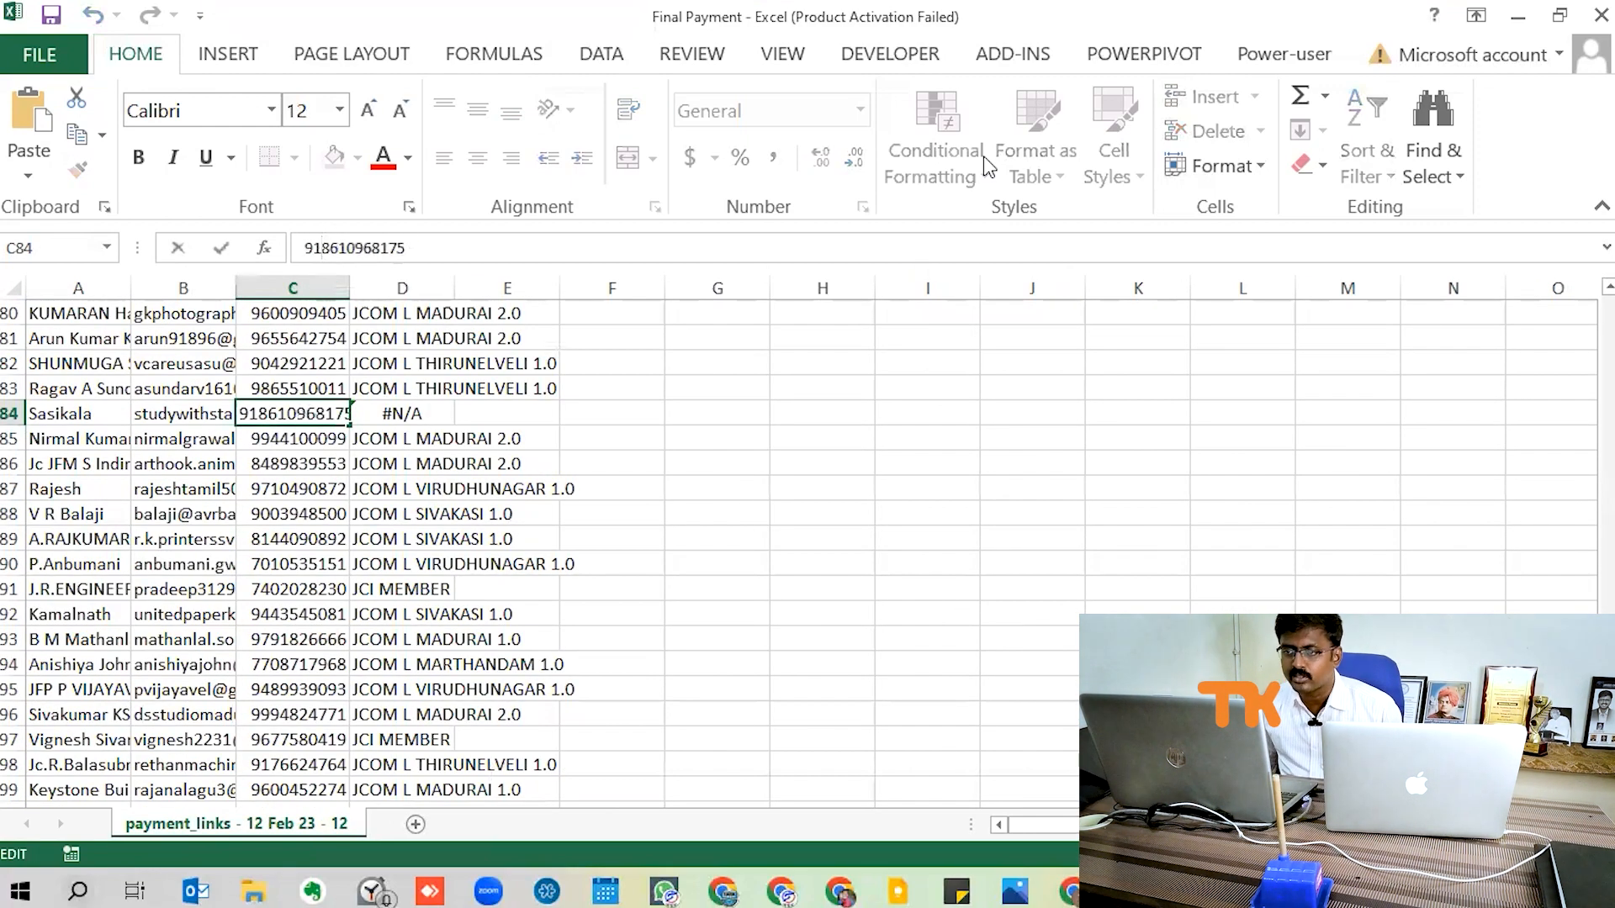
{"action": "key", "text": "BackSpace"}
{"action": "key", "text": "BackSpace"}
{"action": "key", "text": "Return"}
{"action": "key", "text": "Up"}
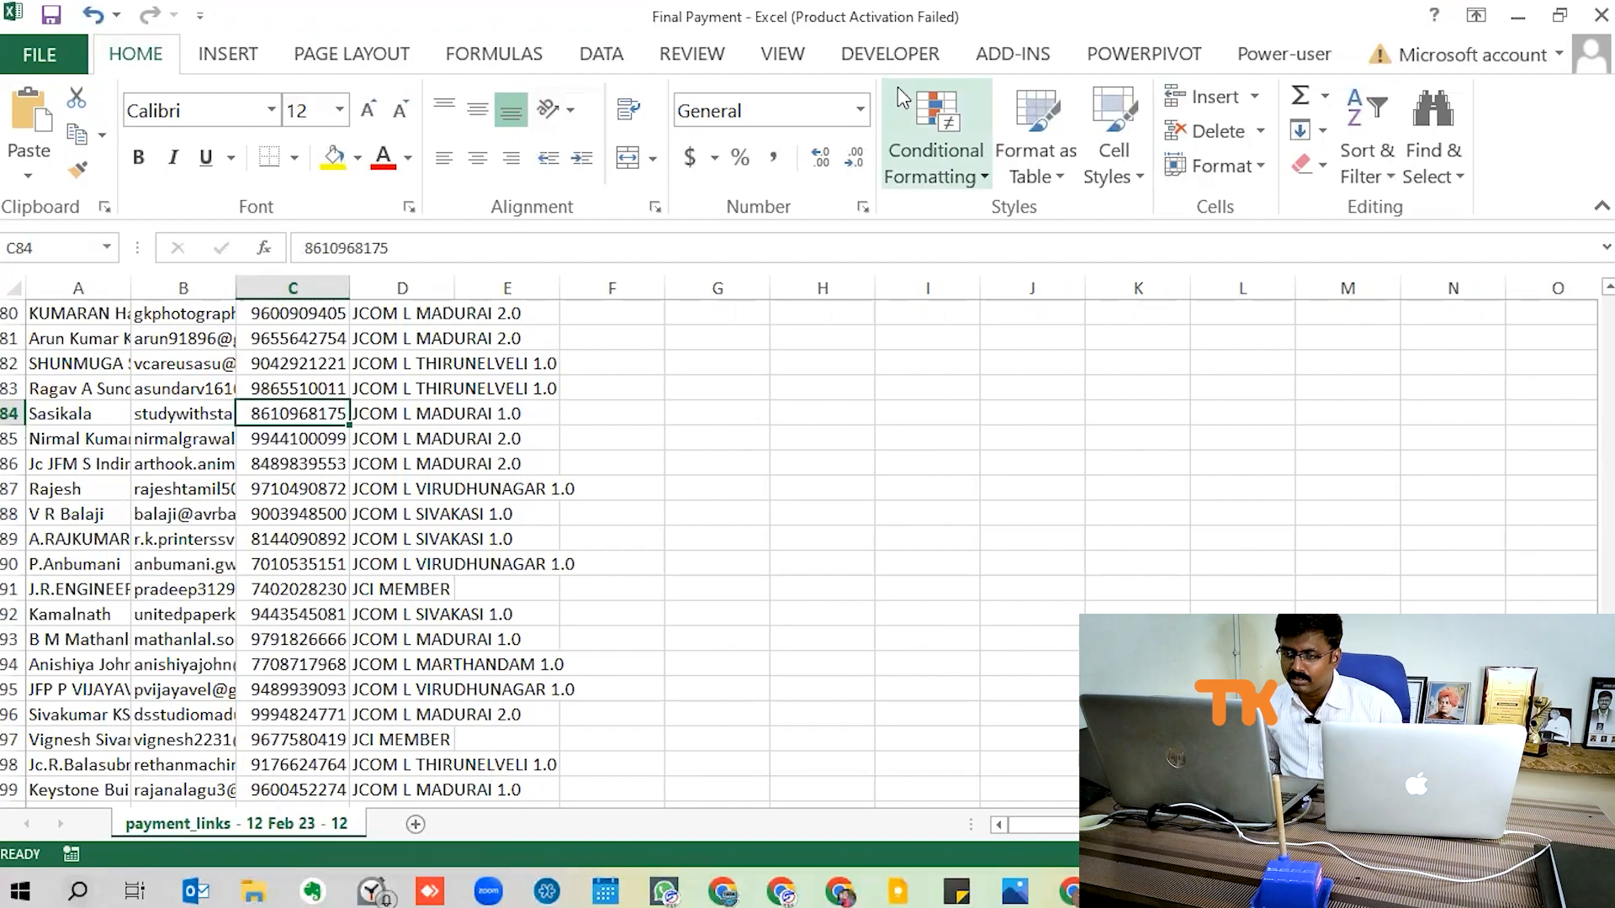
Step: Review the lookup results in column D of Final Payment for any remaining #N/A entries
{"action": "scroll", "coordinate": [440, 502], "scroll_direction": "up", "scroll_amount": 10}
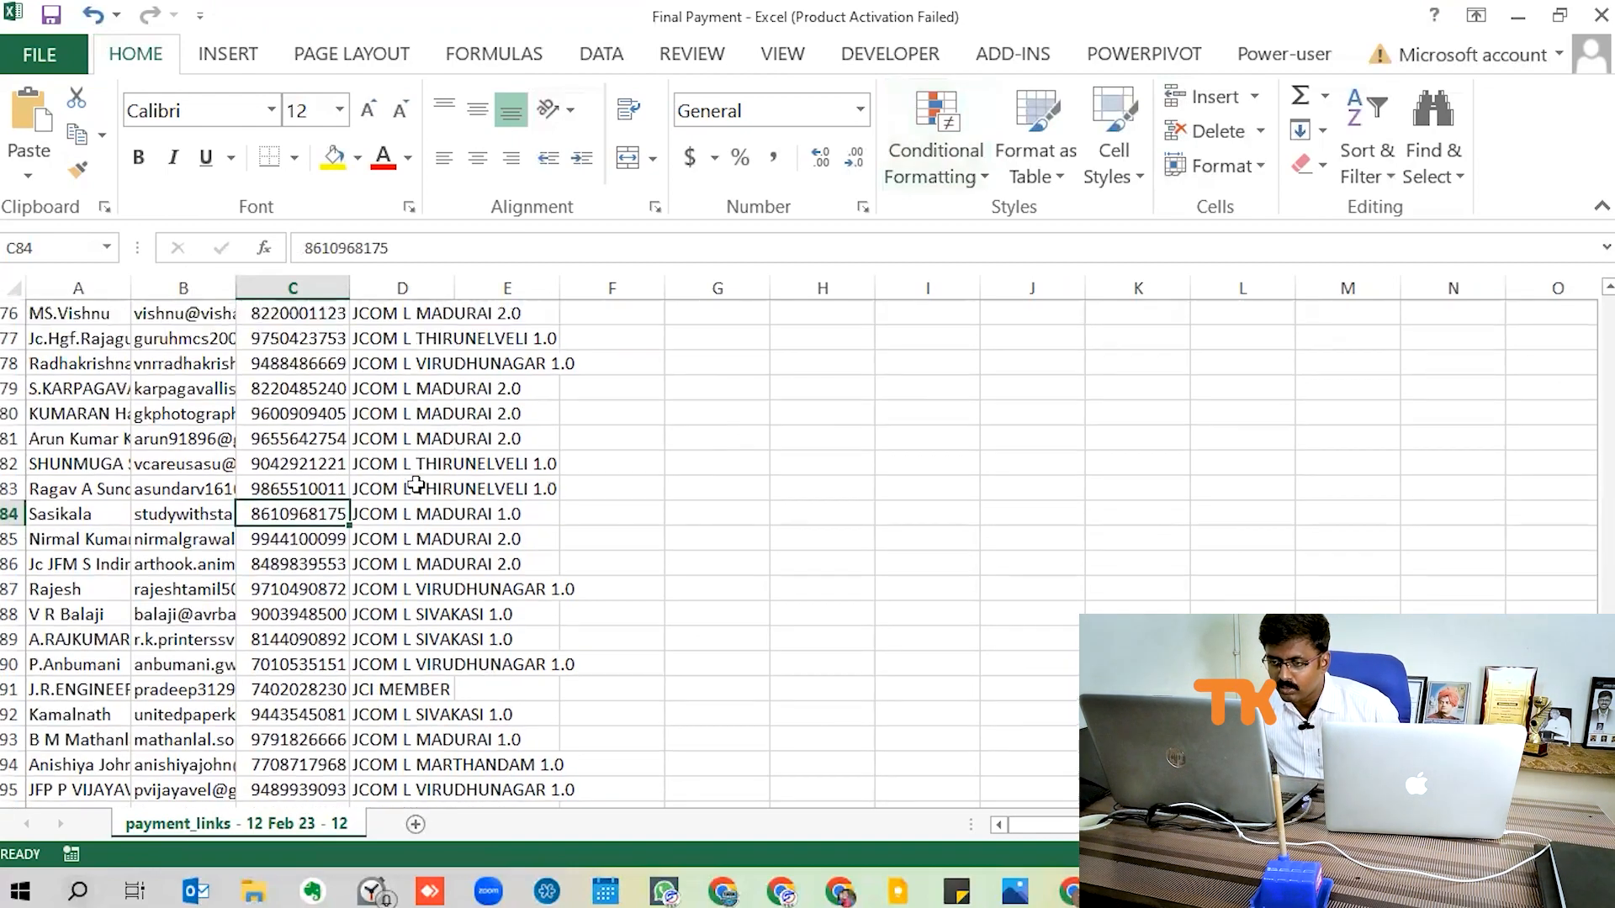
{"action": "scroll", "coordinate": [416, 483], "scroll_direction": "up", "scroll_amount": 13}
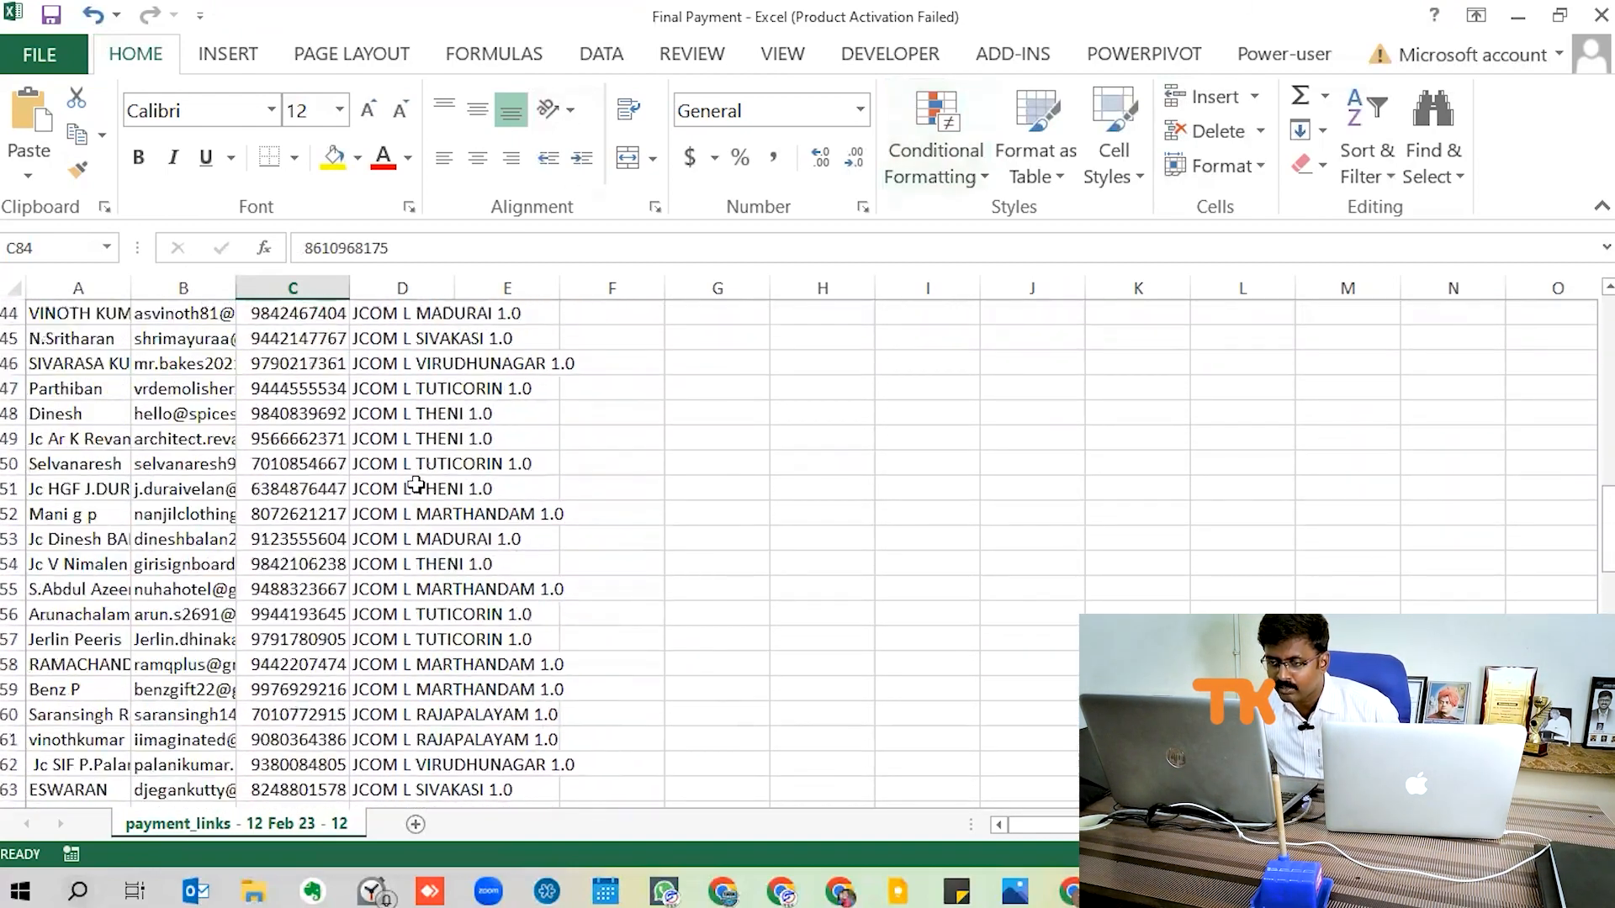
{"action": "scroll", "coordinate": [432, 480], "scroll_direction": "up", "scroll_amount": 3}
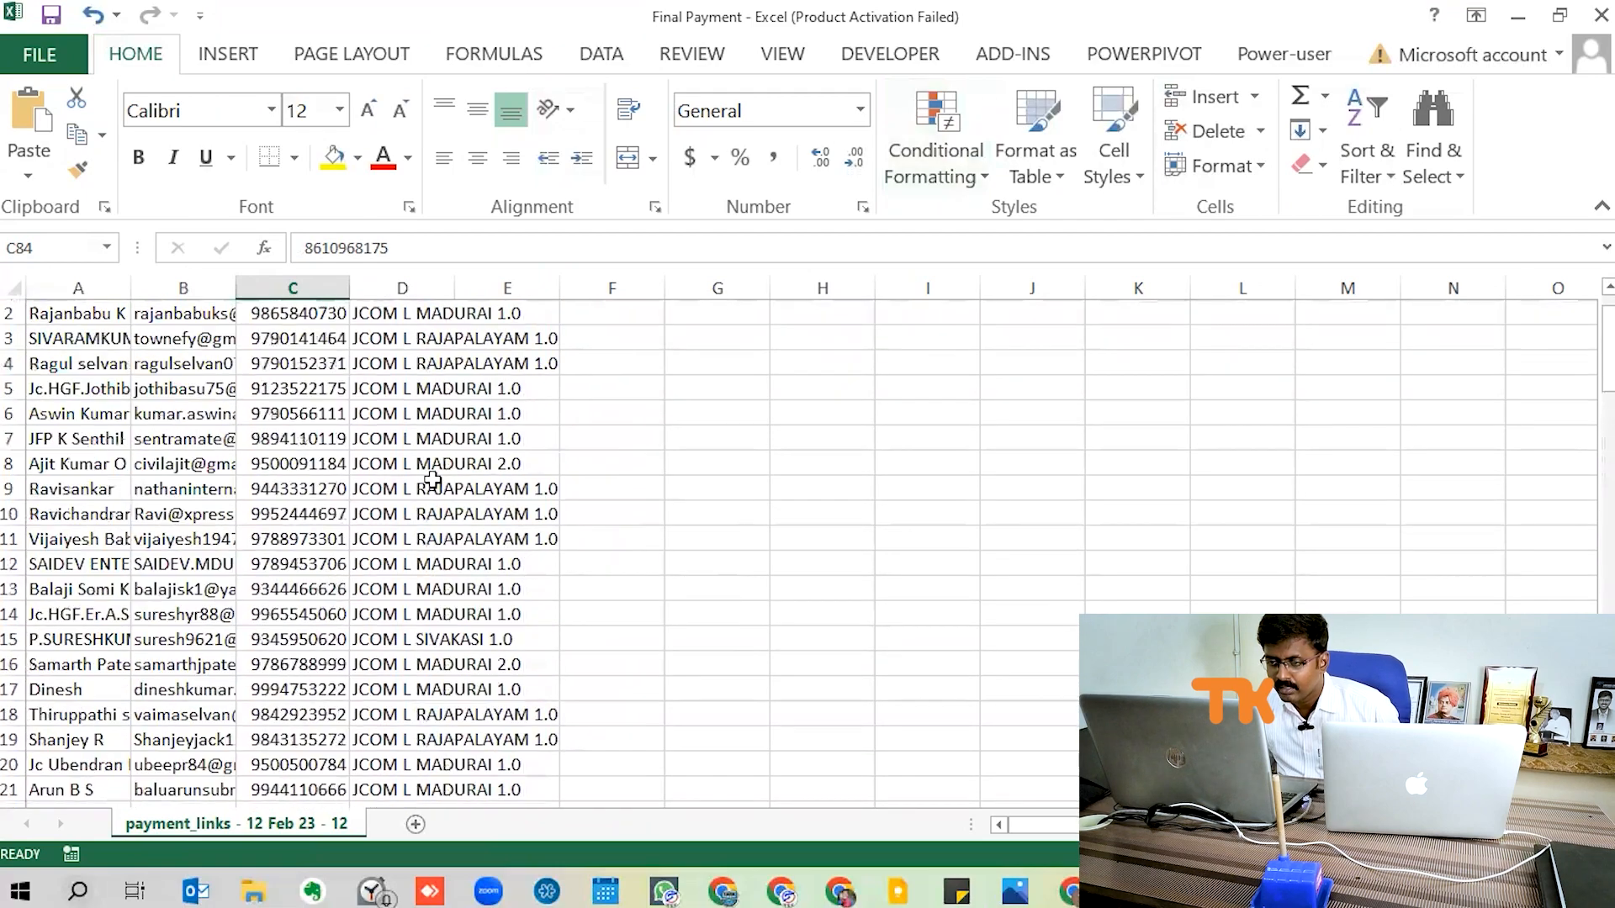
{"action": "scroll", "coordinate": [432, 481], "scroll_direction": "down", "scroll_amount": 20}
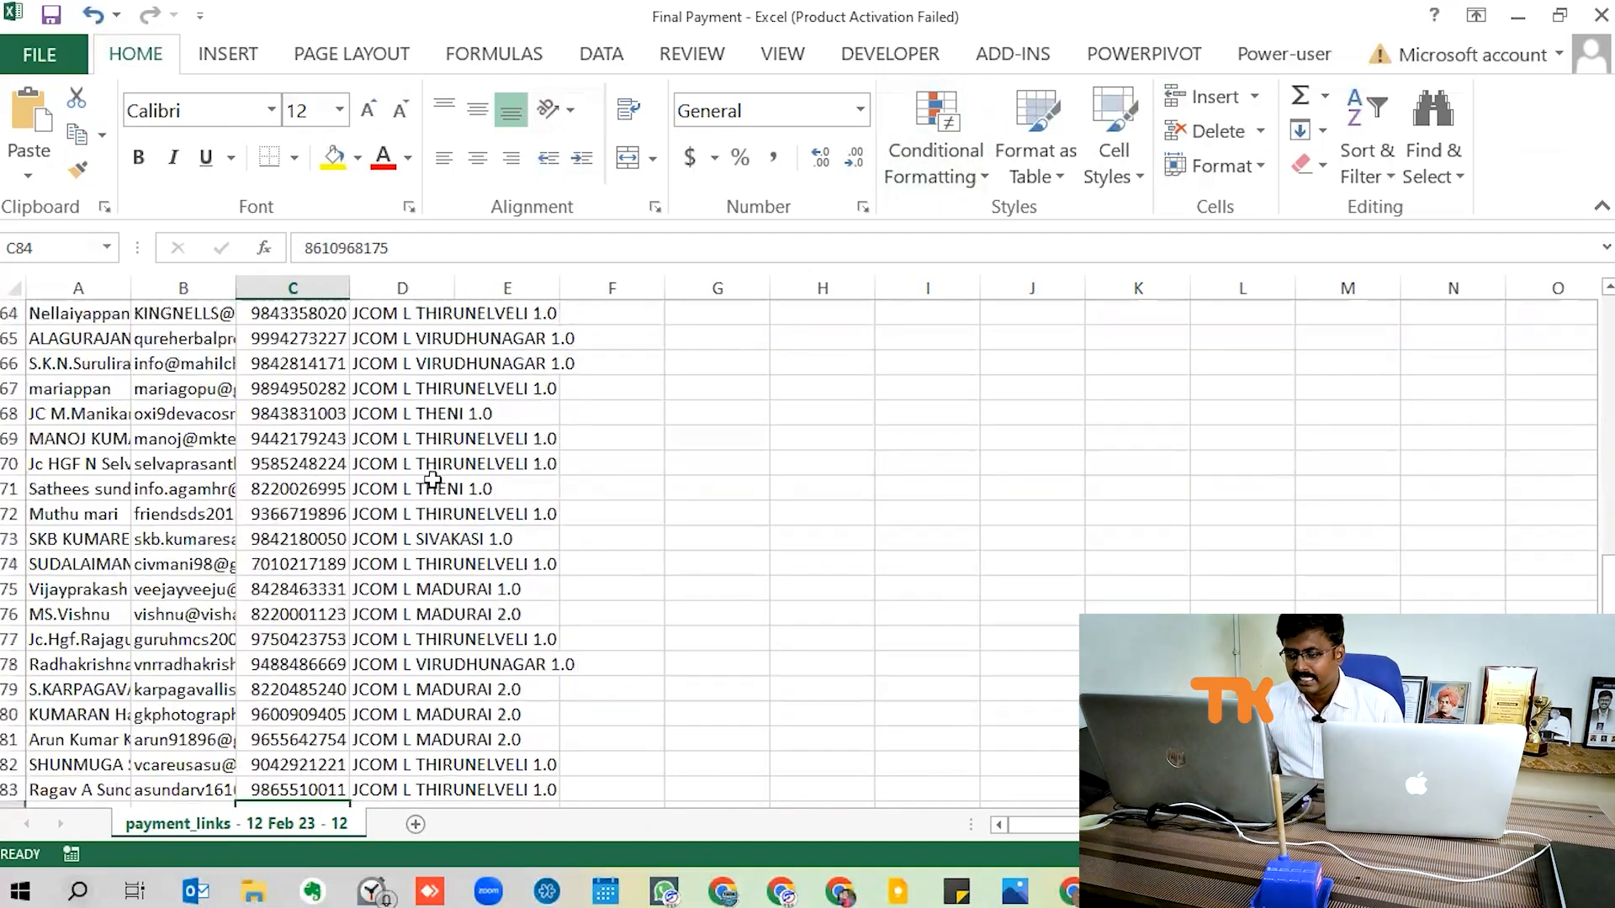
{"action": "scroll", "coordinate": [433, 480], "scroll_direction": "up", "scroll_amount": 1}
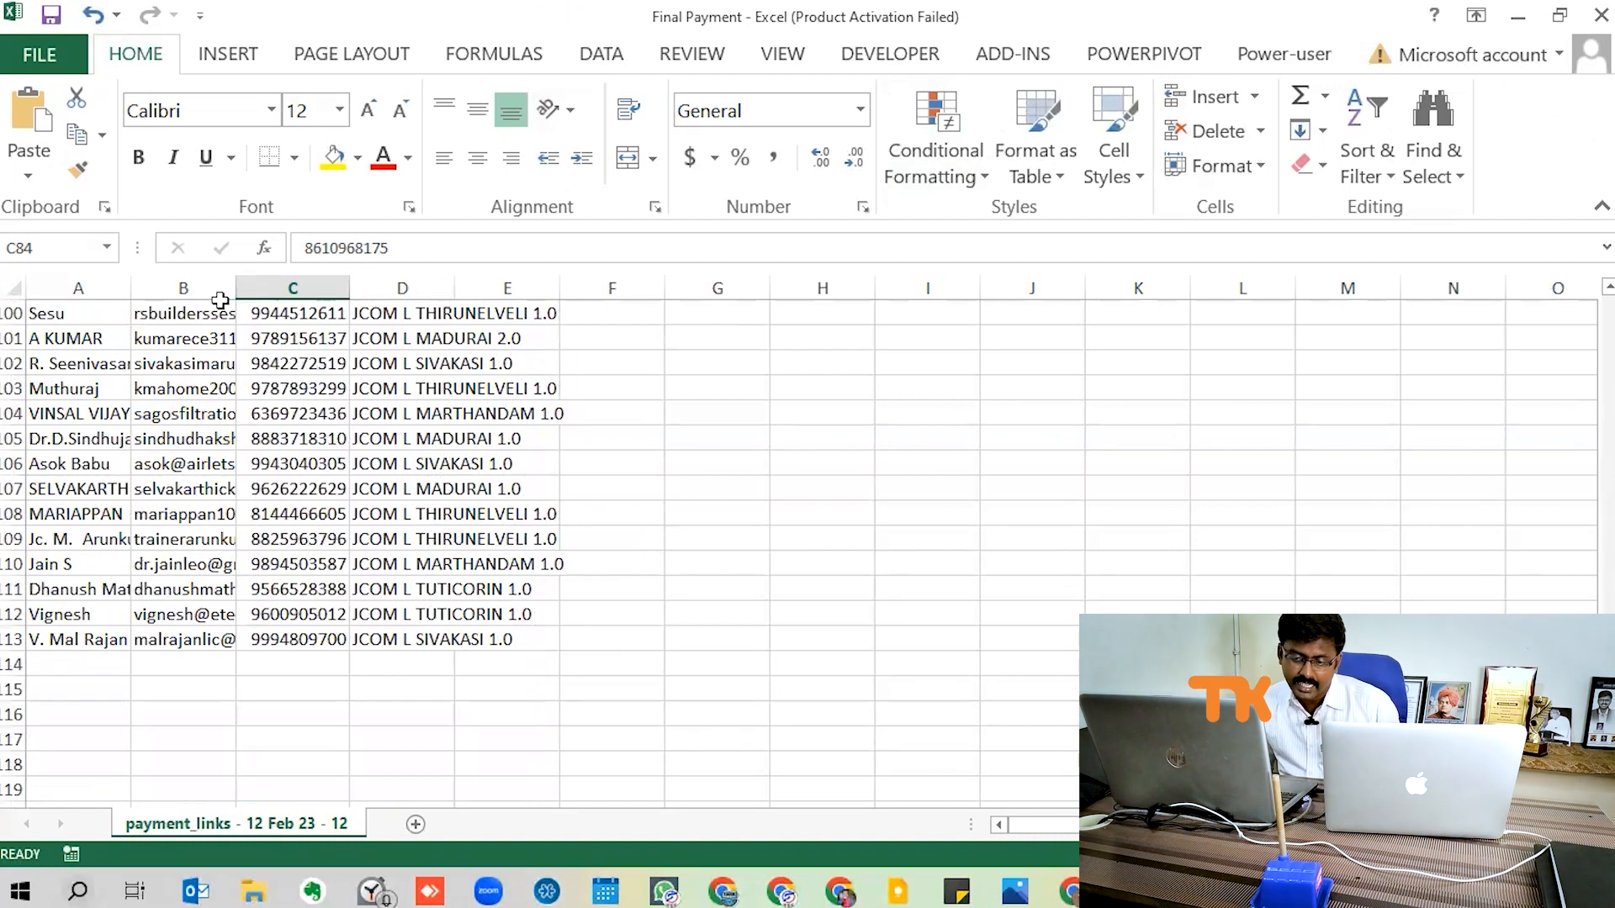
Step: Compare the phone column of Final Payment with the phone column of bizcon-23 new
{"action": "left_click", "coordinate": [269, 283]}
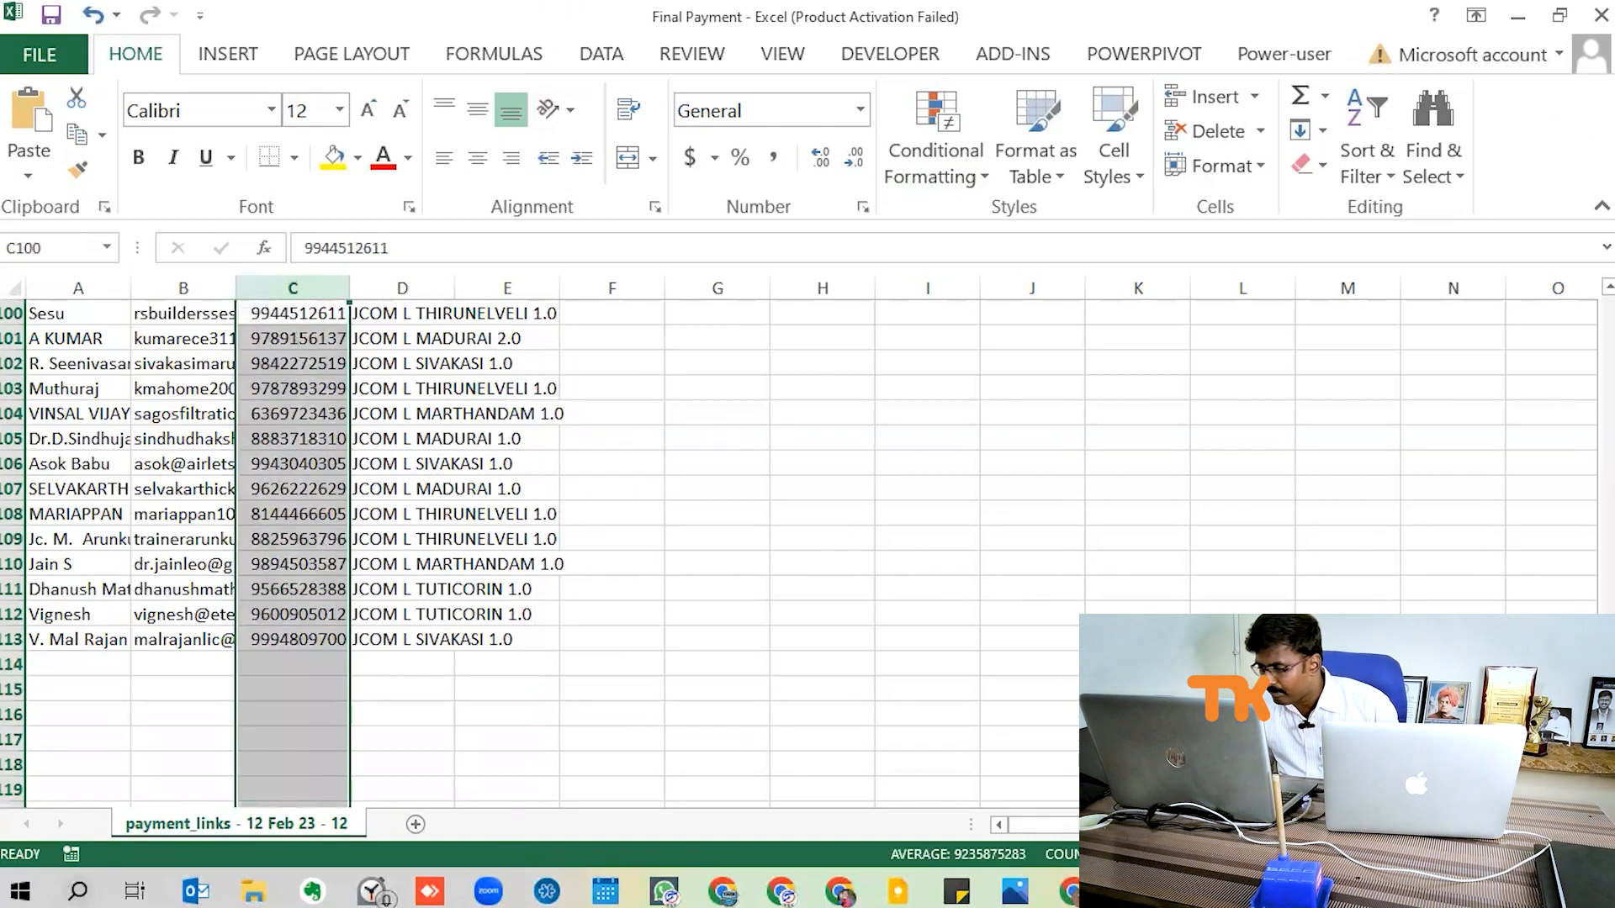
{"action": "key", "text": "ctrl+Tab"}
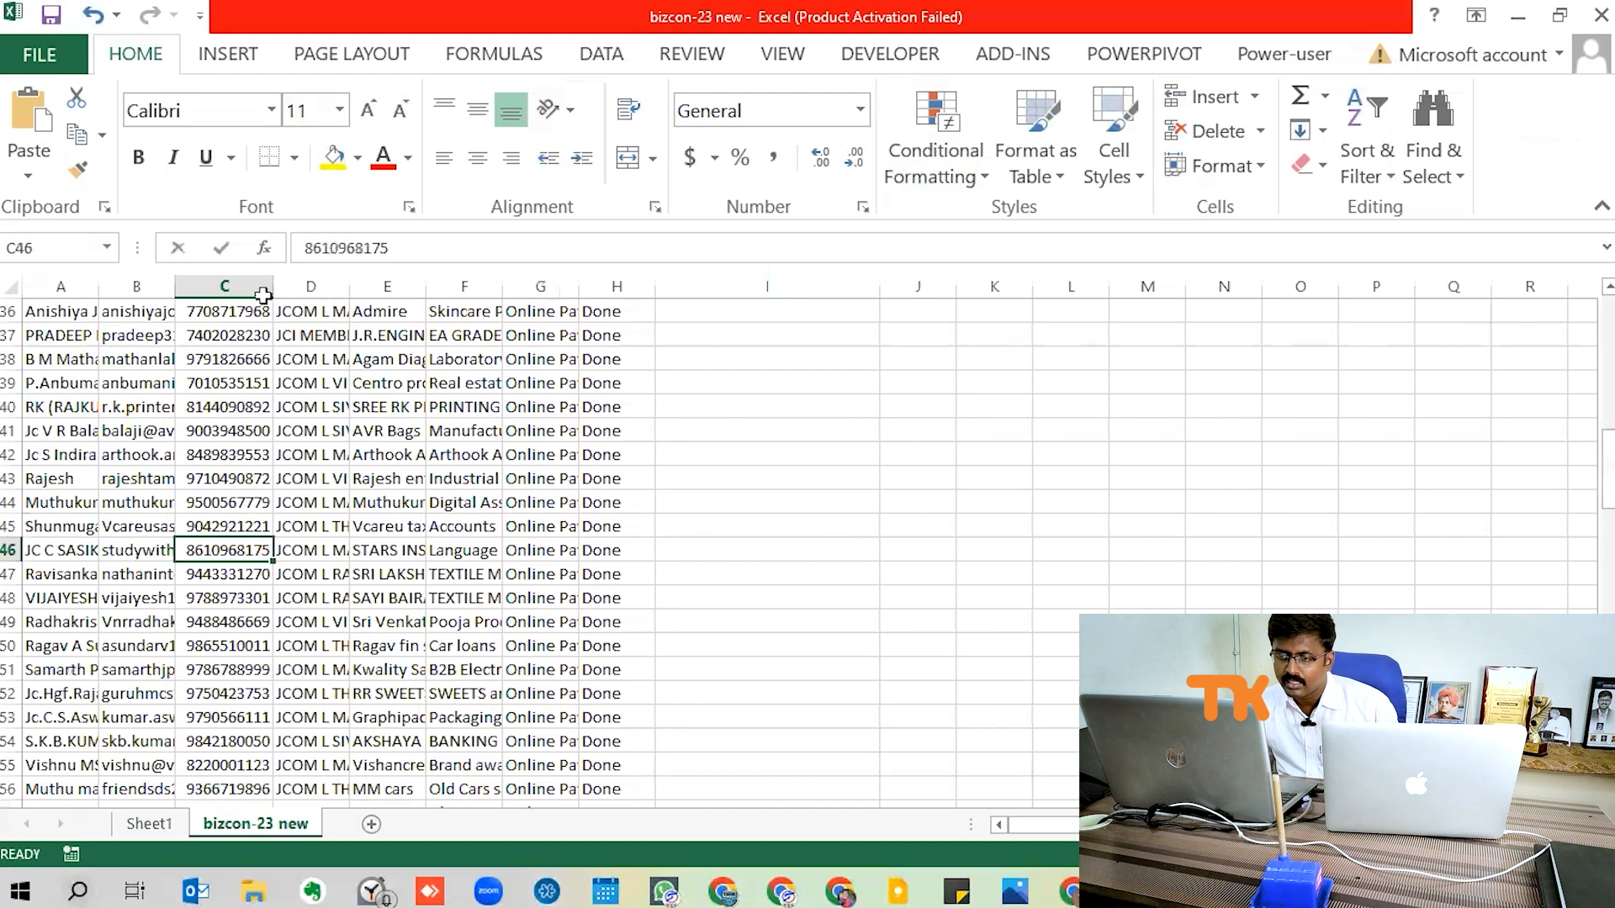
{"action": "left_click", "coordinate": [238, 273]}
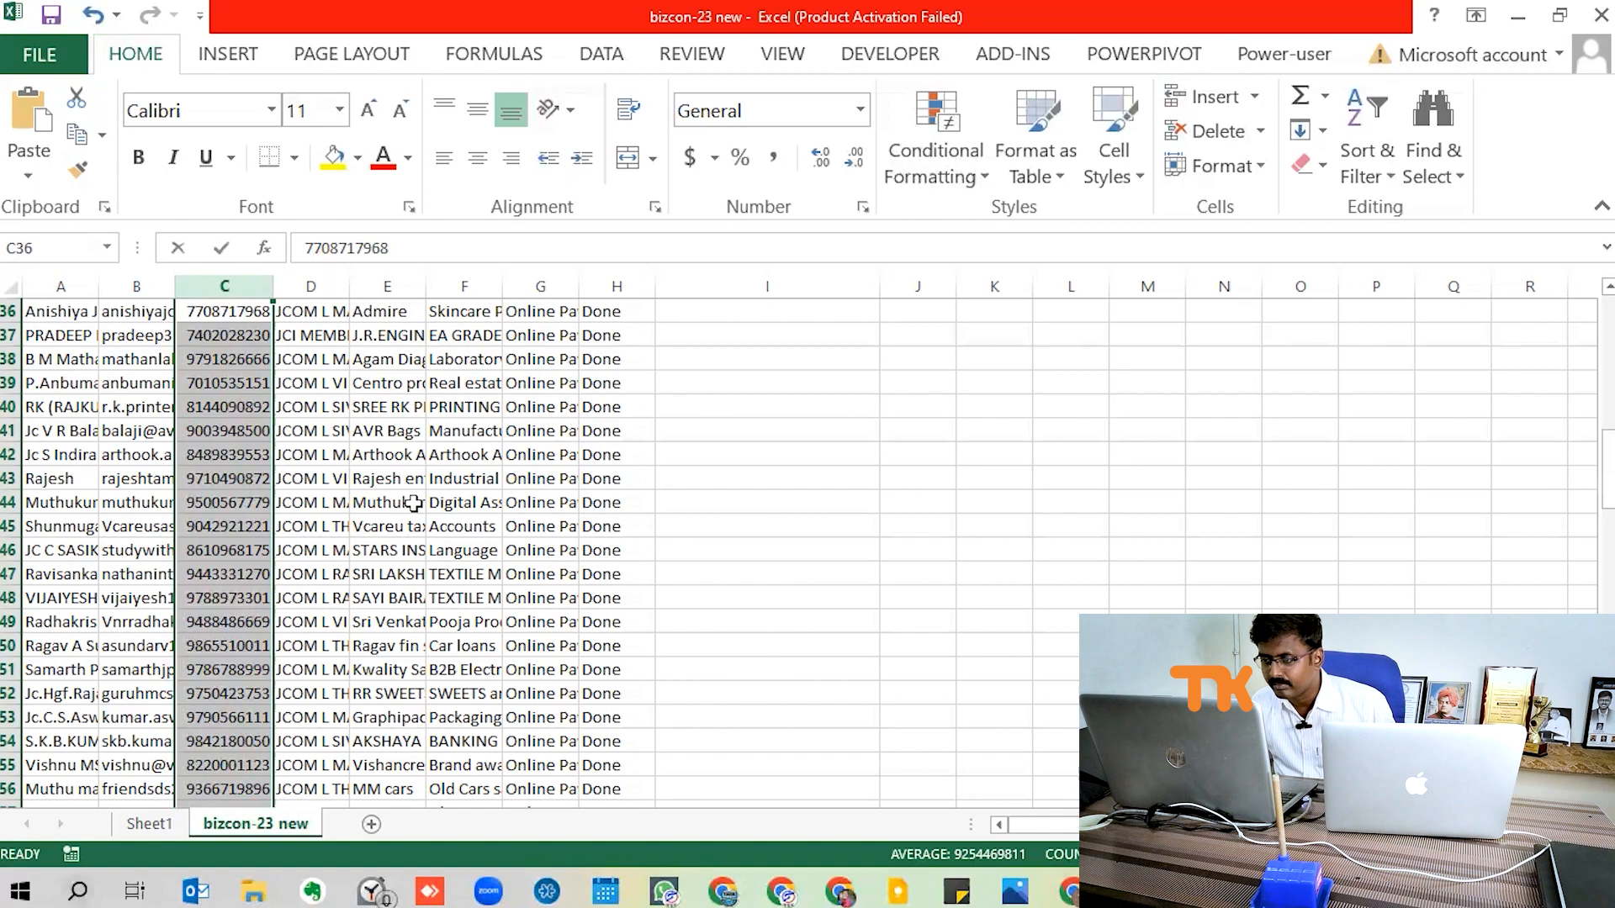
Step: Clear the Yes/Done contents of column H in the bizcon-23 new sheet
{"action": "scroll", "coordinate": [681, 416], "scroll_direction": "up", "scroll_amount": 12}
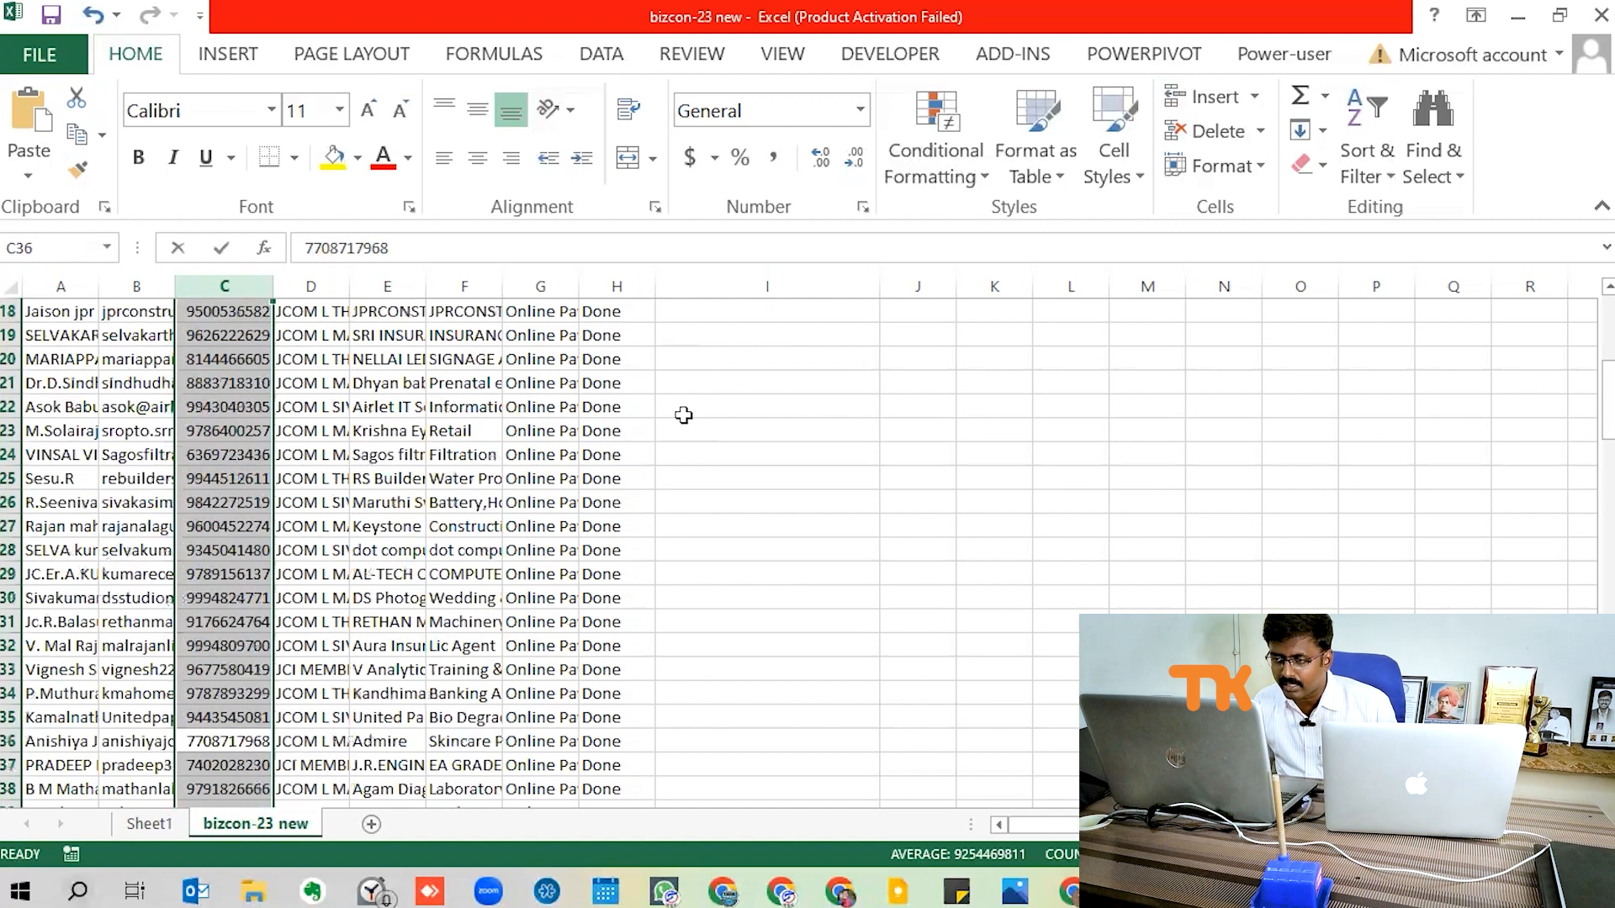
{"action": "left_click", "coordinate": [635, 336]}
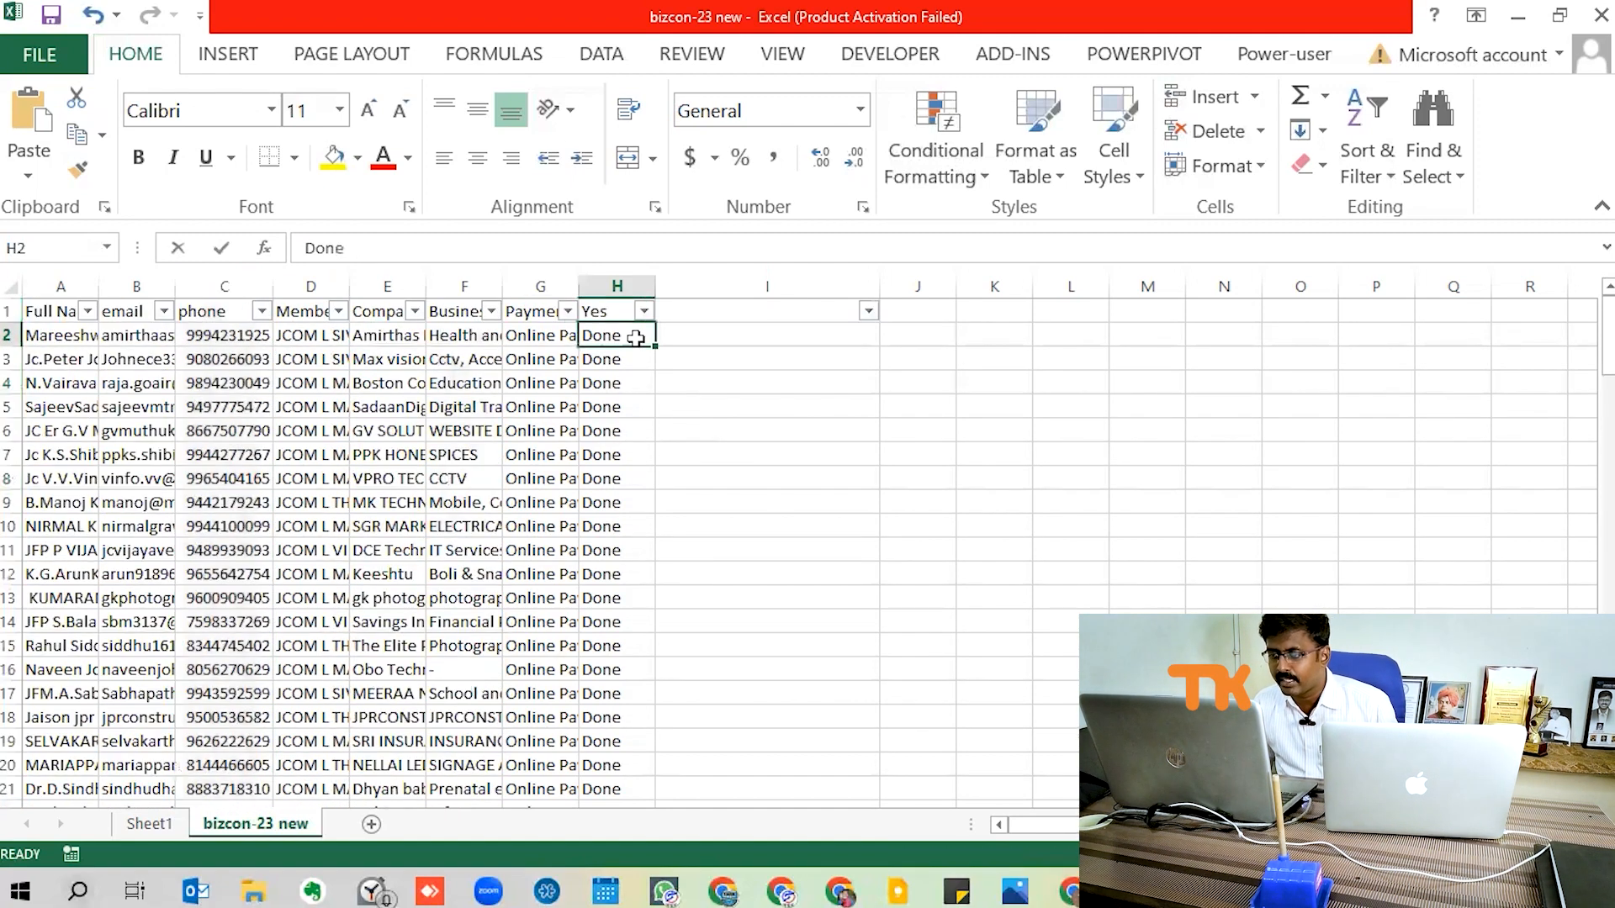
{"action": "left_click", "coordinate": [620, 286]}
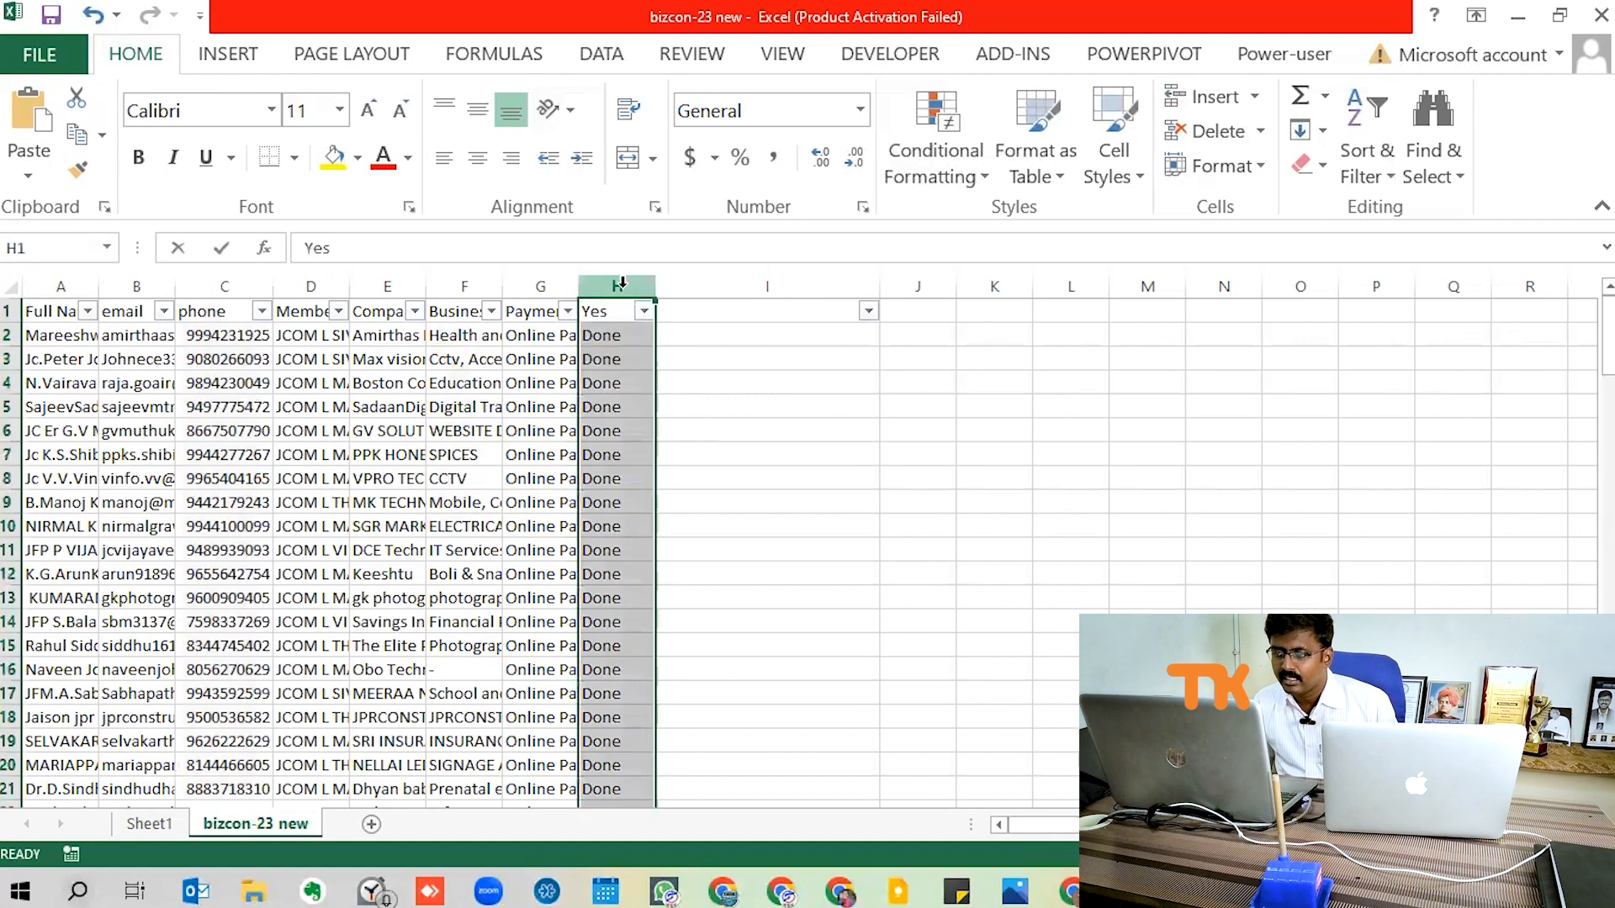
{"action": "key", "text": "alt+Tab"}
{"action": "key", "text": "alt+Tab"}
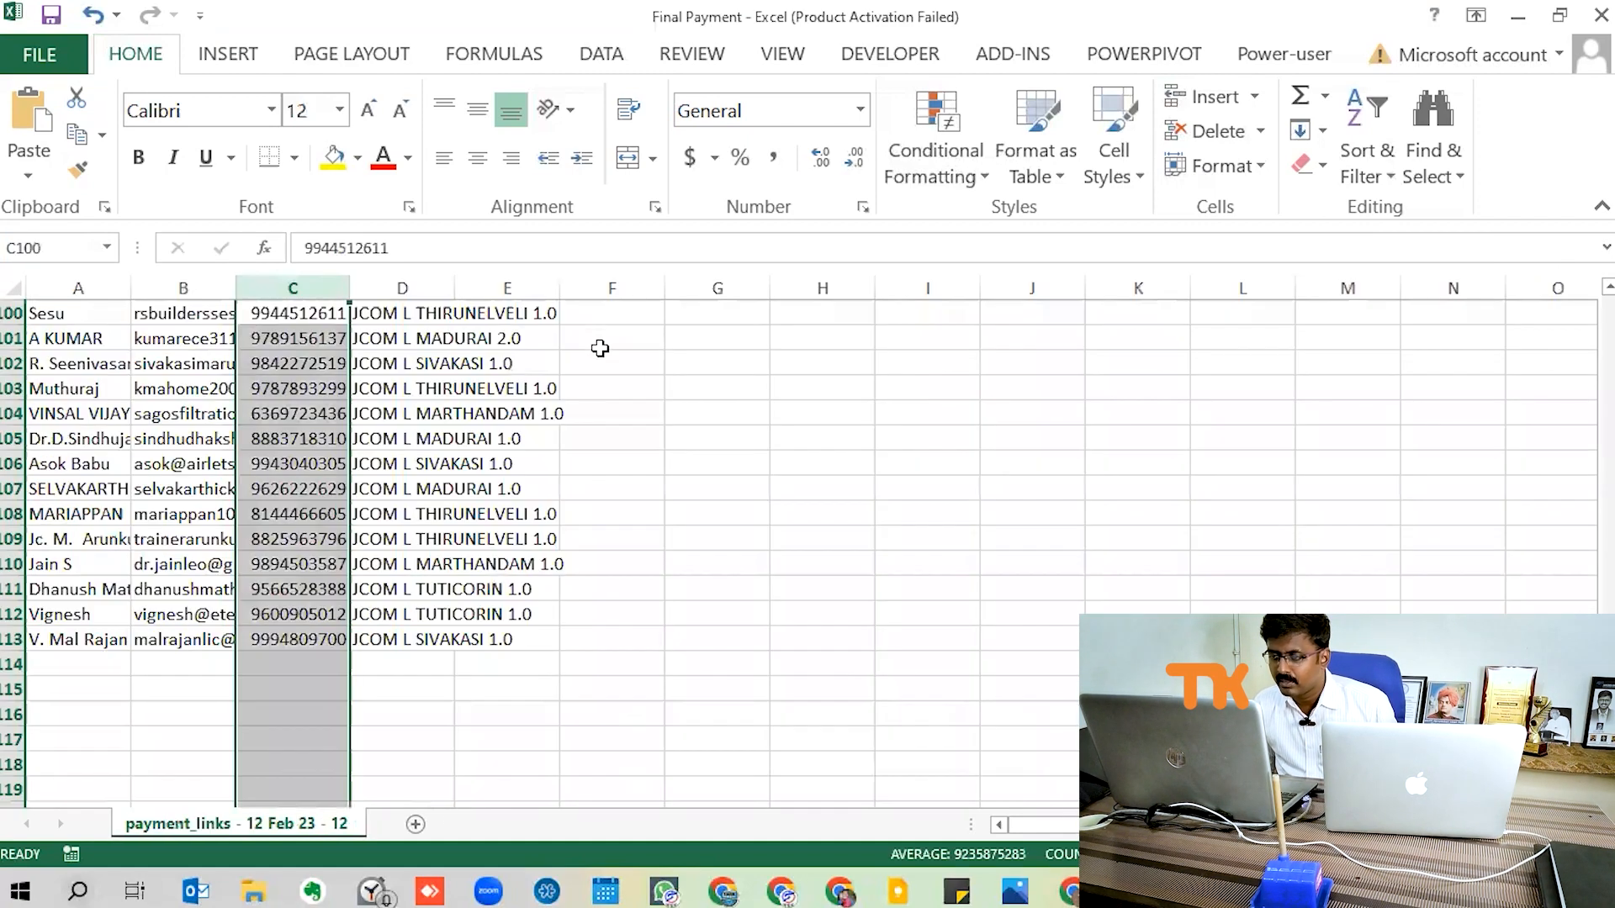
{"action": "key", "text": "alt+Tab"}
{"action": "key", "text": "alt+Tab"}
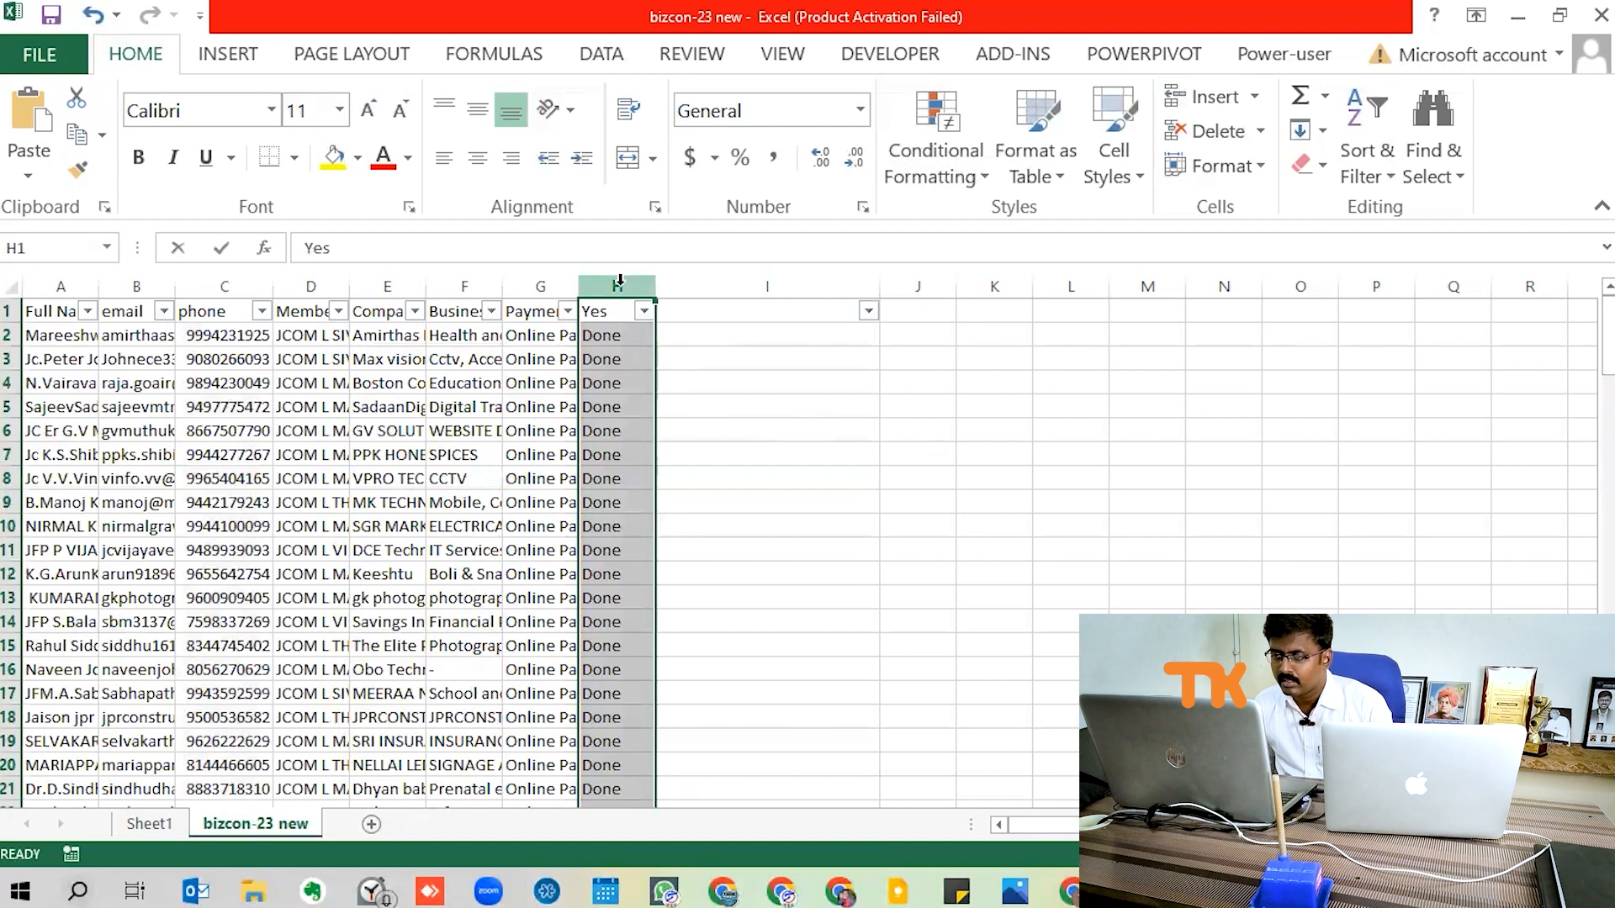
{"action": "key", "text": "ctrl+z"}
Step: Start a VLOOKUP formula in I2 of bizcon-23 new with the phone number in C2 as the lookup value
{"action": "left_click", "coordinate": [685, 335]}
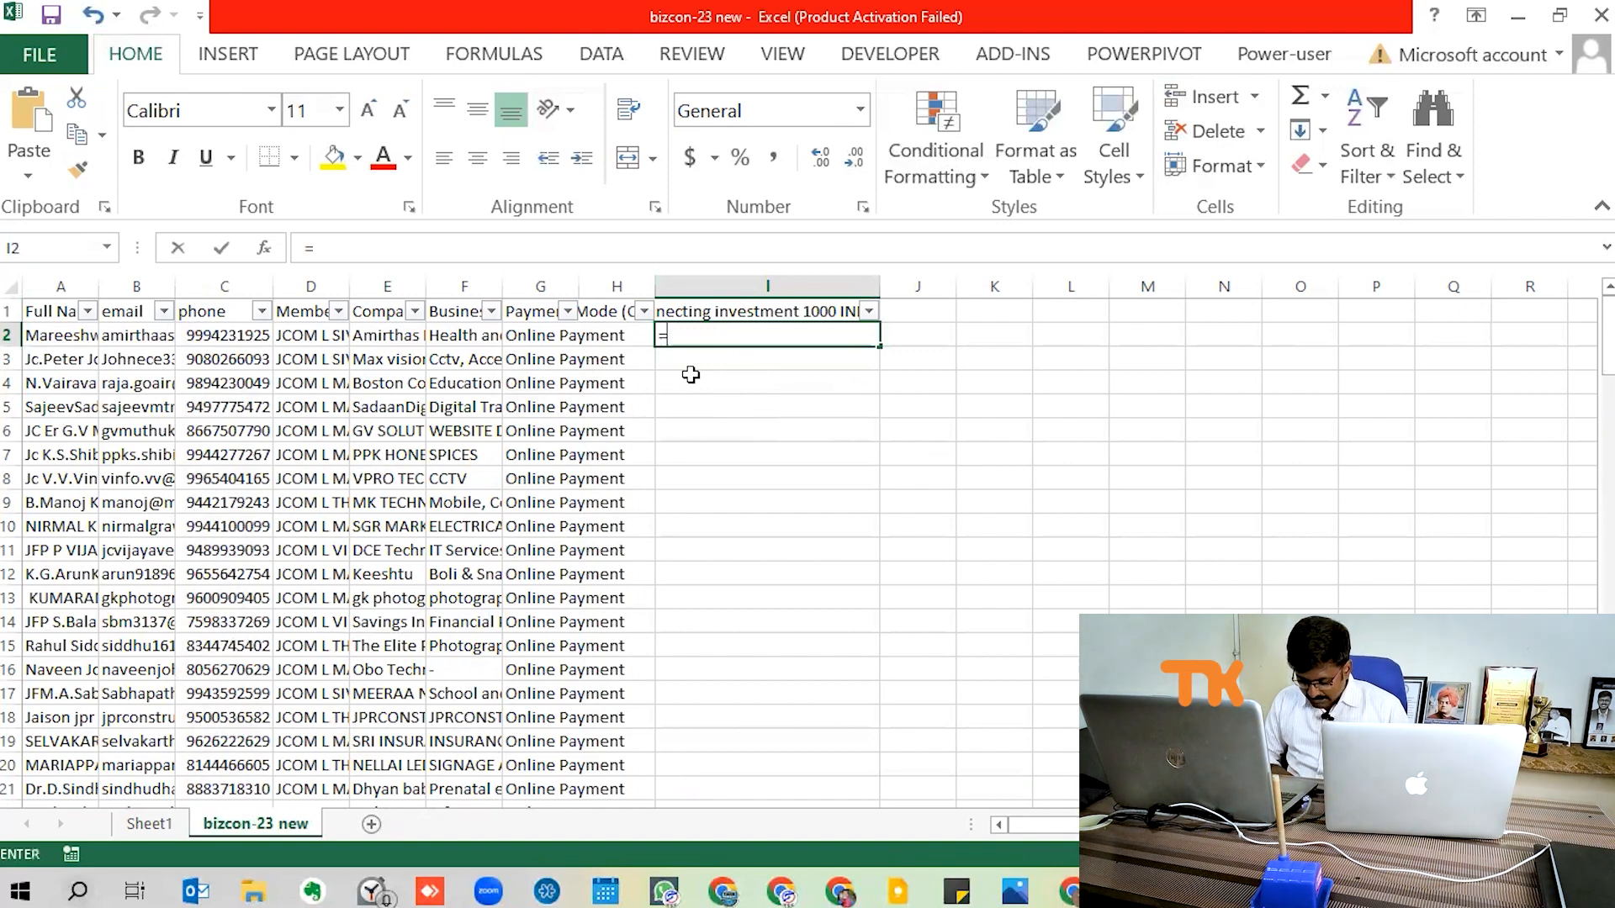
{"action": "type", "text": "="}
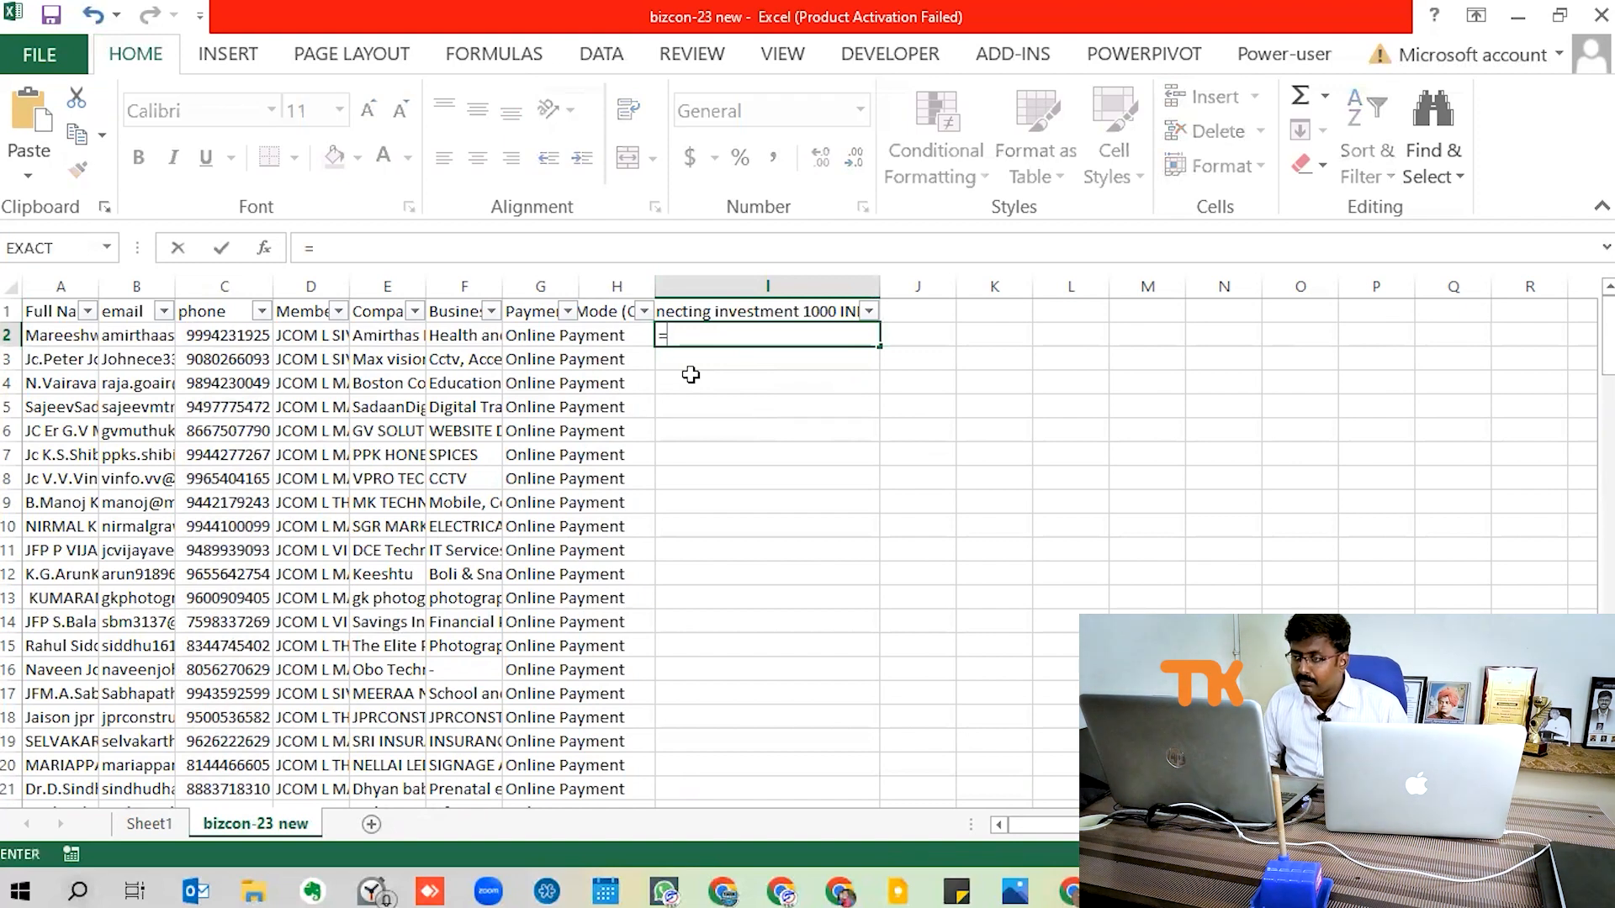
{"action": "left_click", "coordinate": [234, 338]}
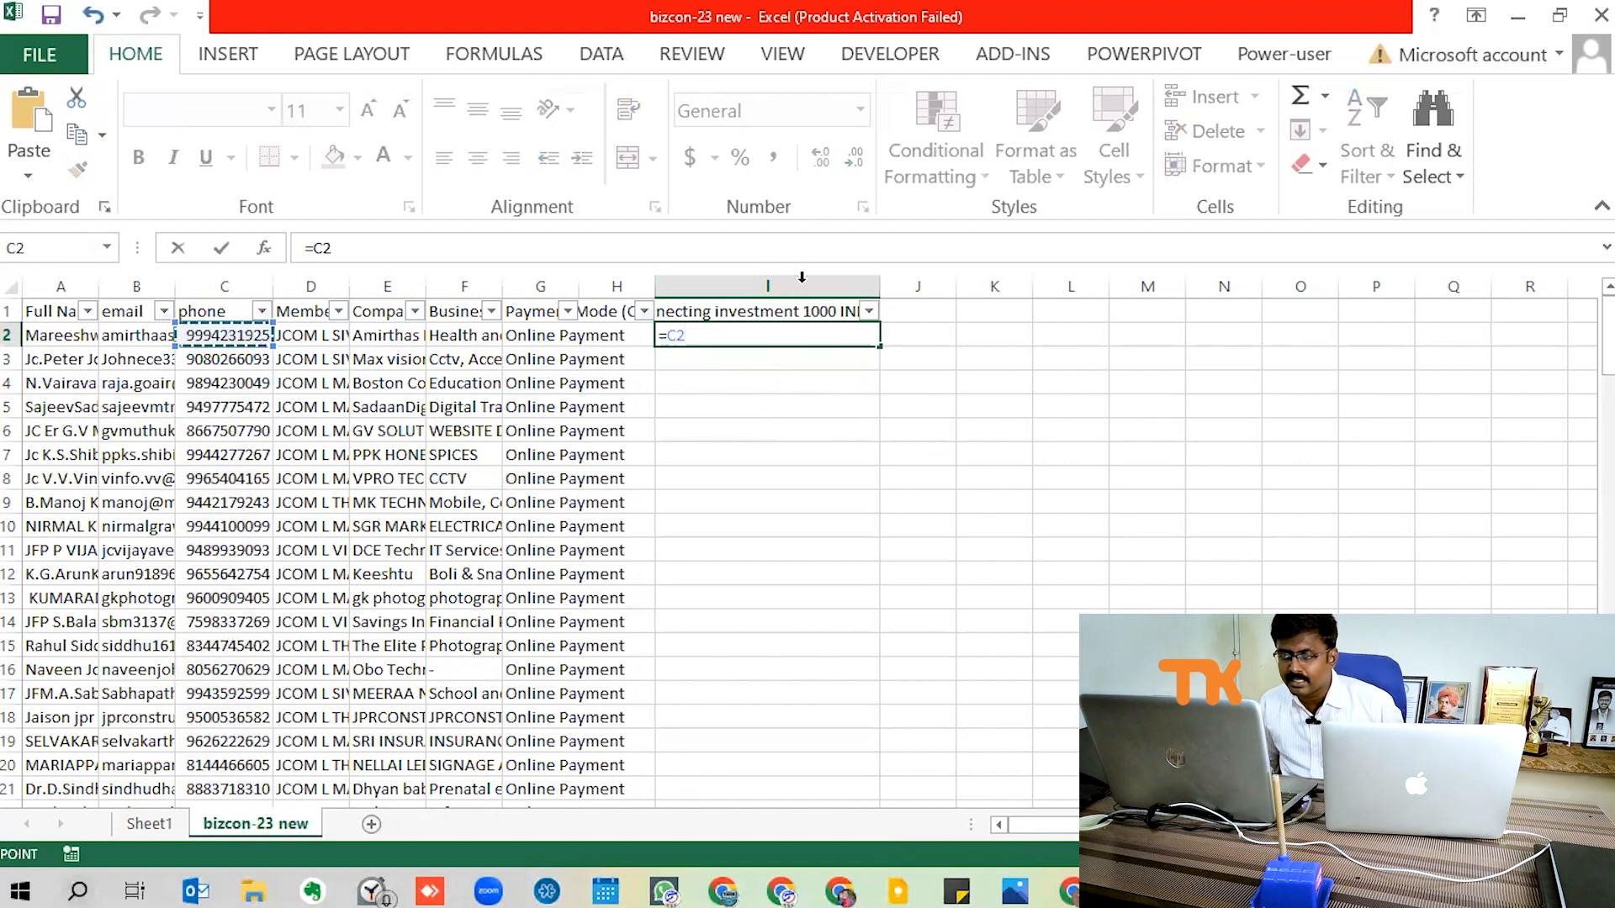
{"action": "key", "text": "BackSpace"}
{"action": "key", "text": "BackSpace"}
{"action": "type", "text": "vl"}
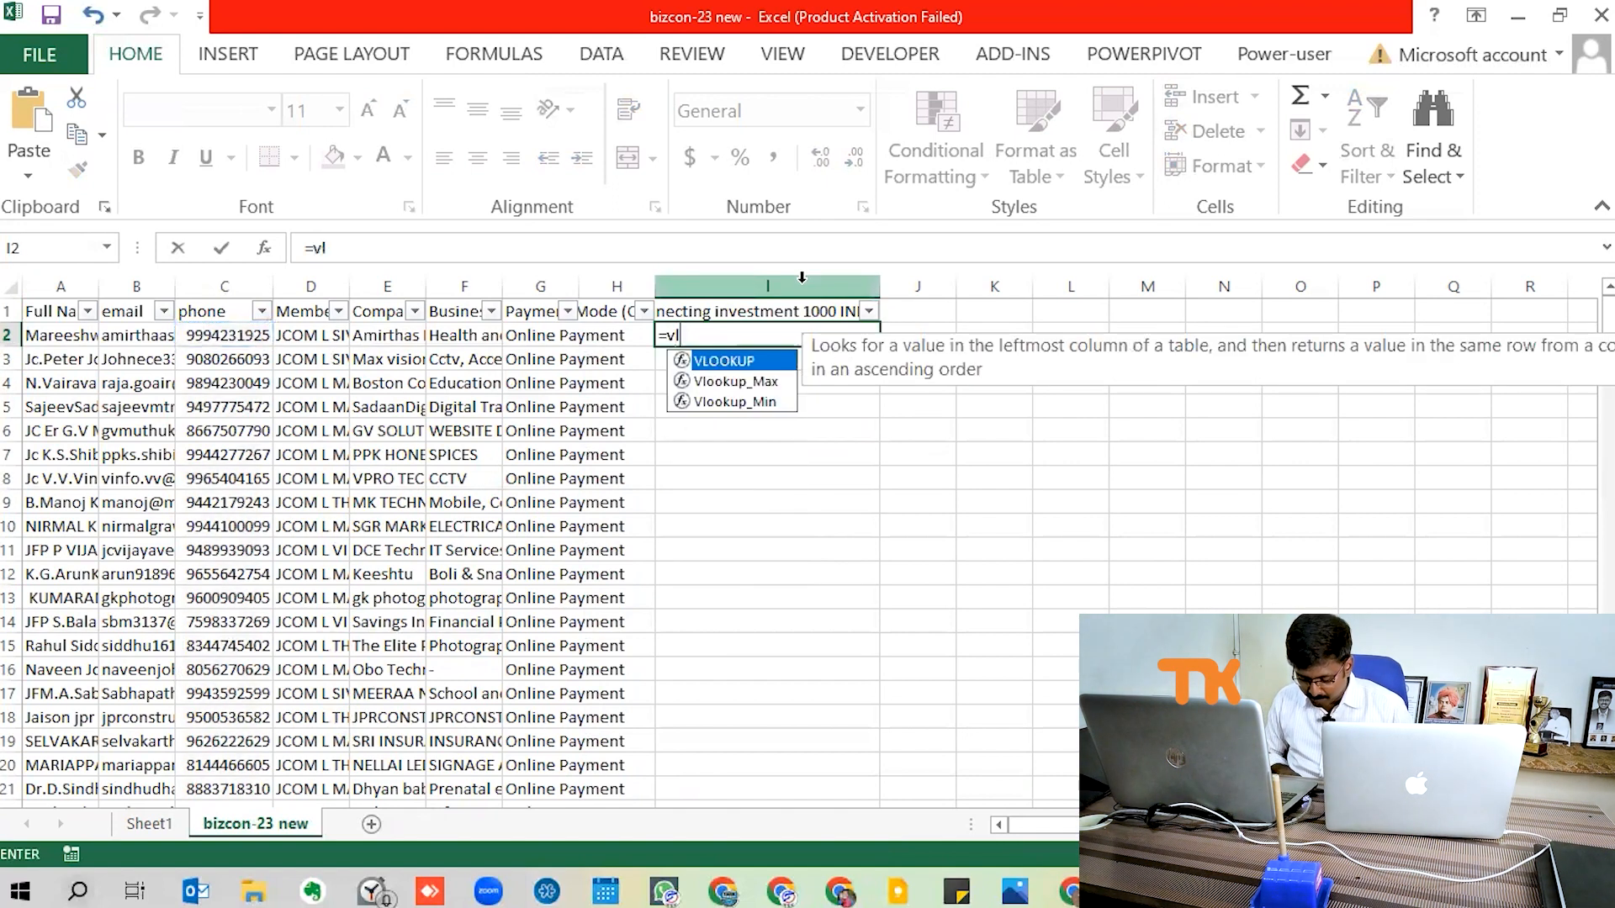
{"action": "type", "text": "o"}
{"action": "key", "text": "Tab"}
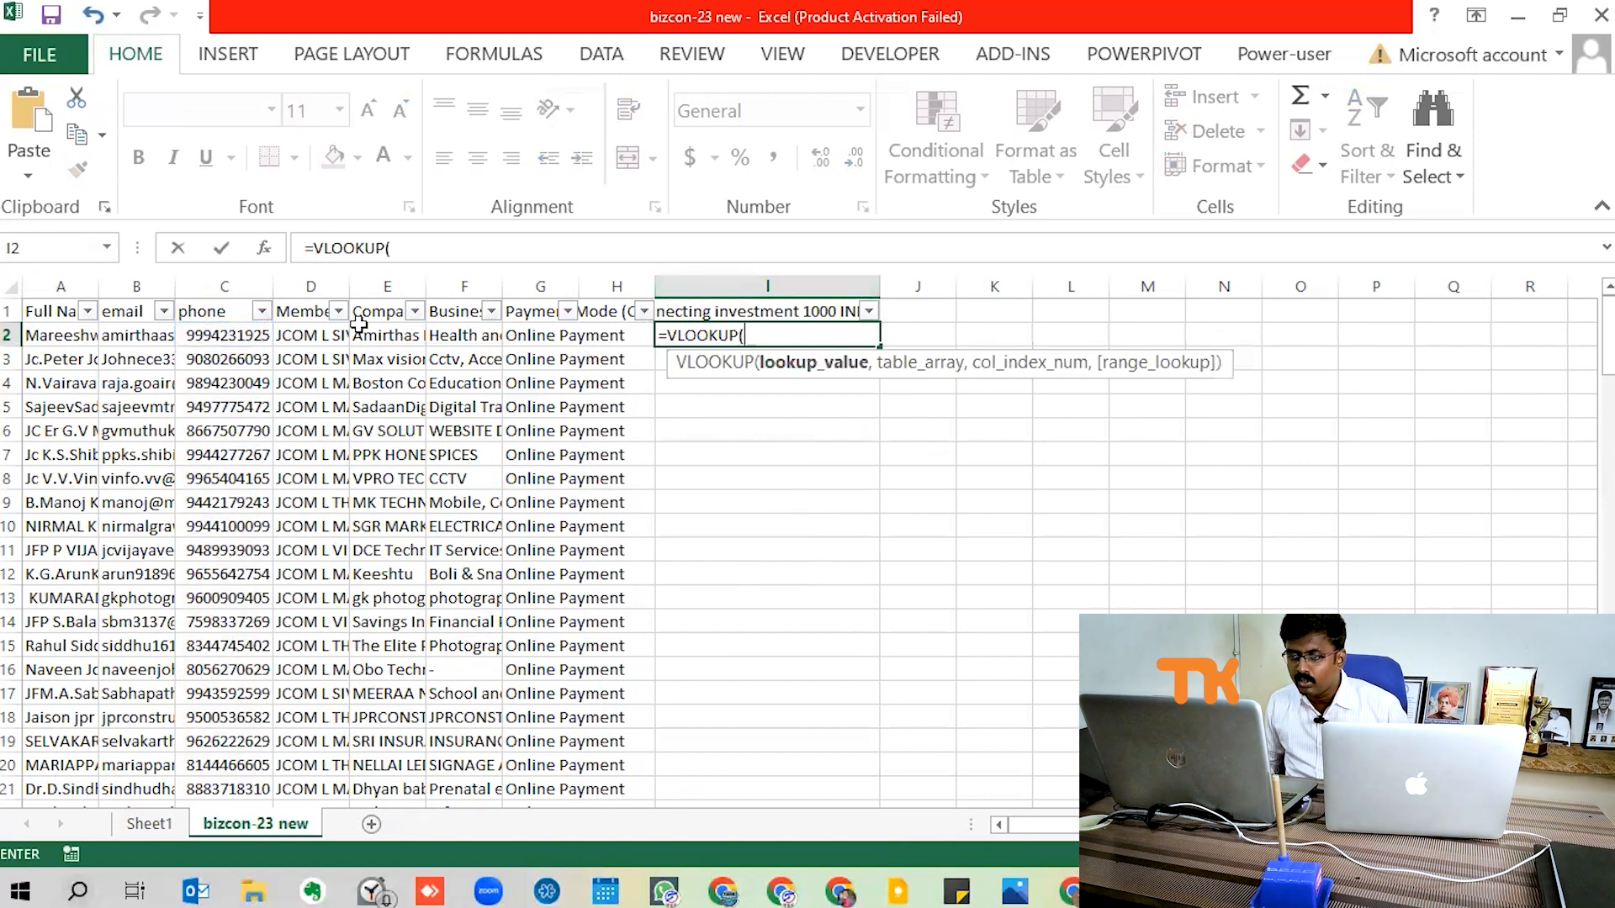
{"action": "left_click", "coordinate": [231, 340]}
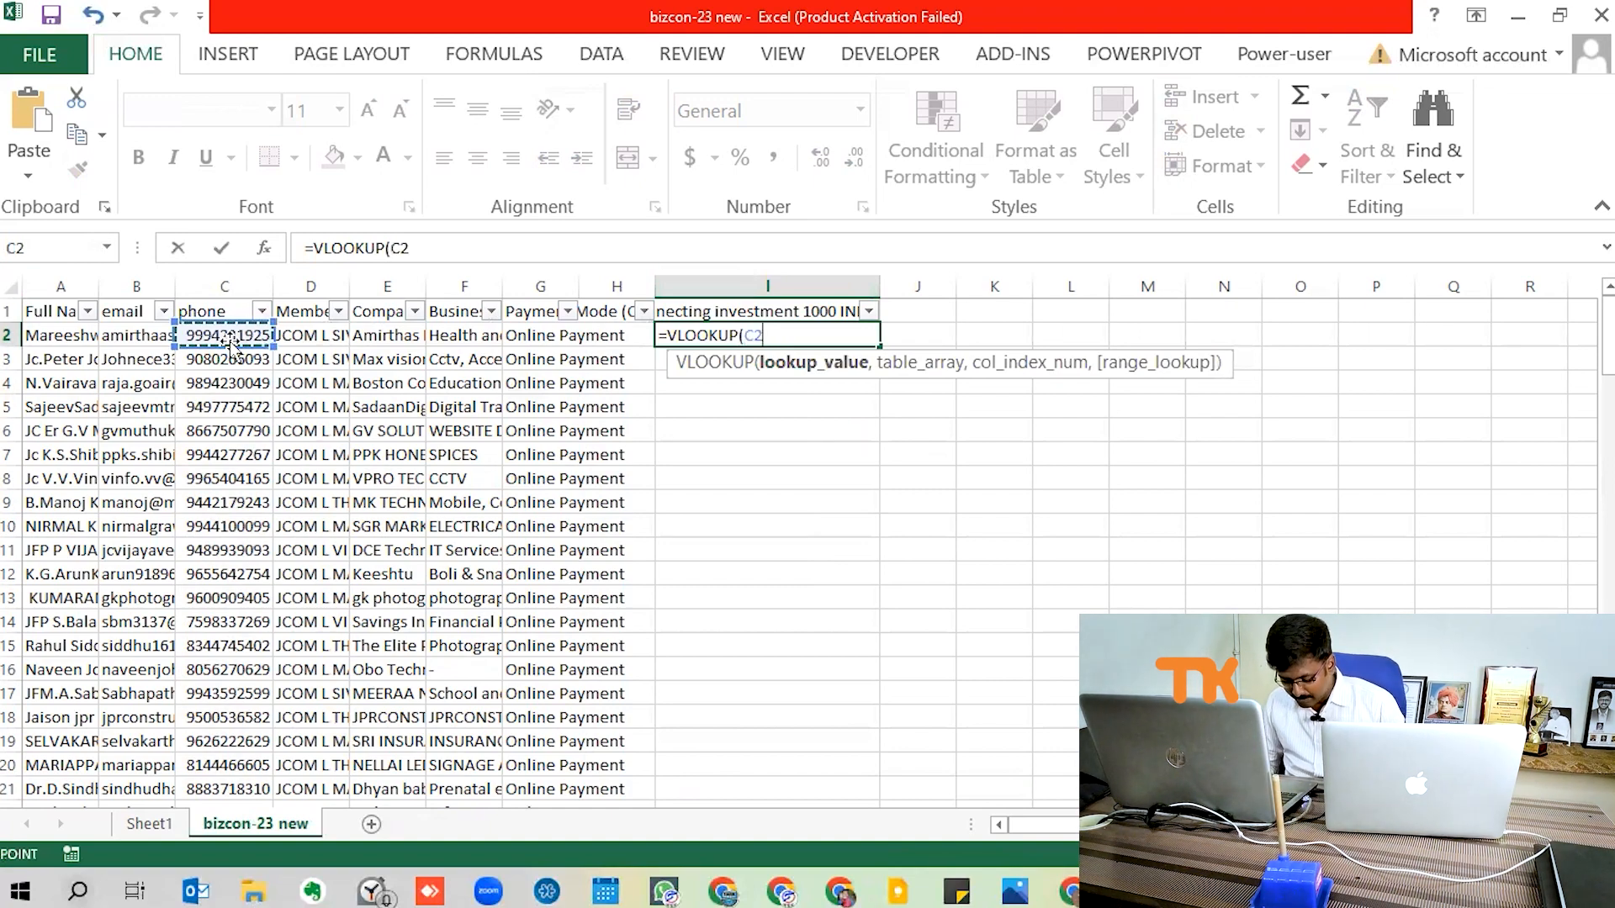
{"action": "type", "text": ","}
Step: Use C2:D113 of the payment_links sheet in the Final Payment workbook as the VLOOKUP table array
{"action": "key", "text": "alt+Tab"}
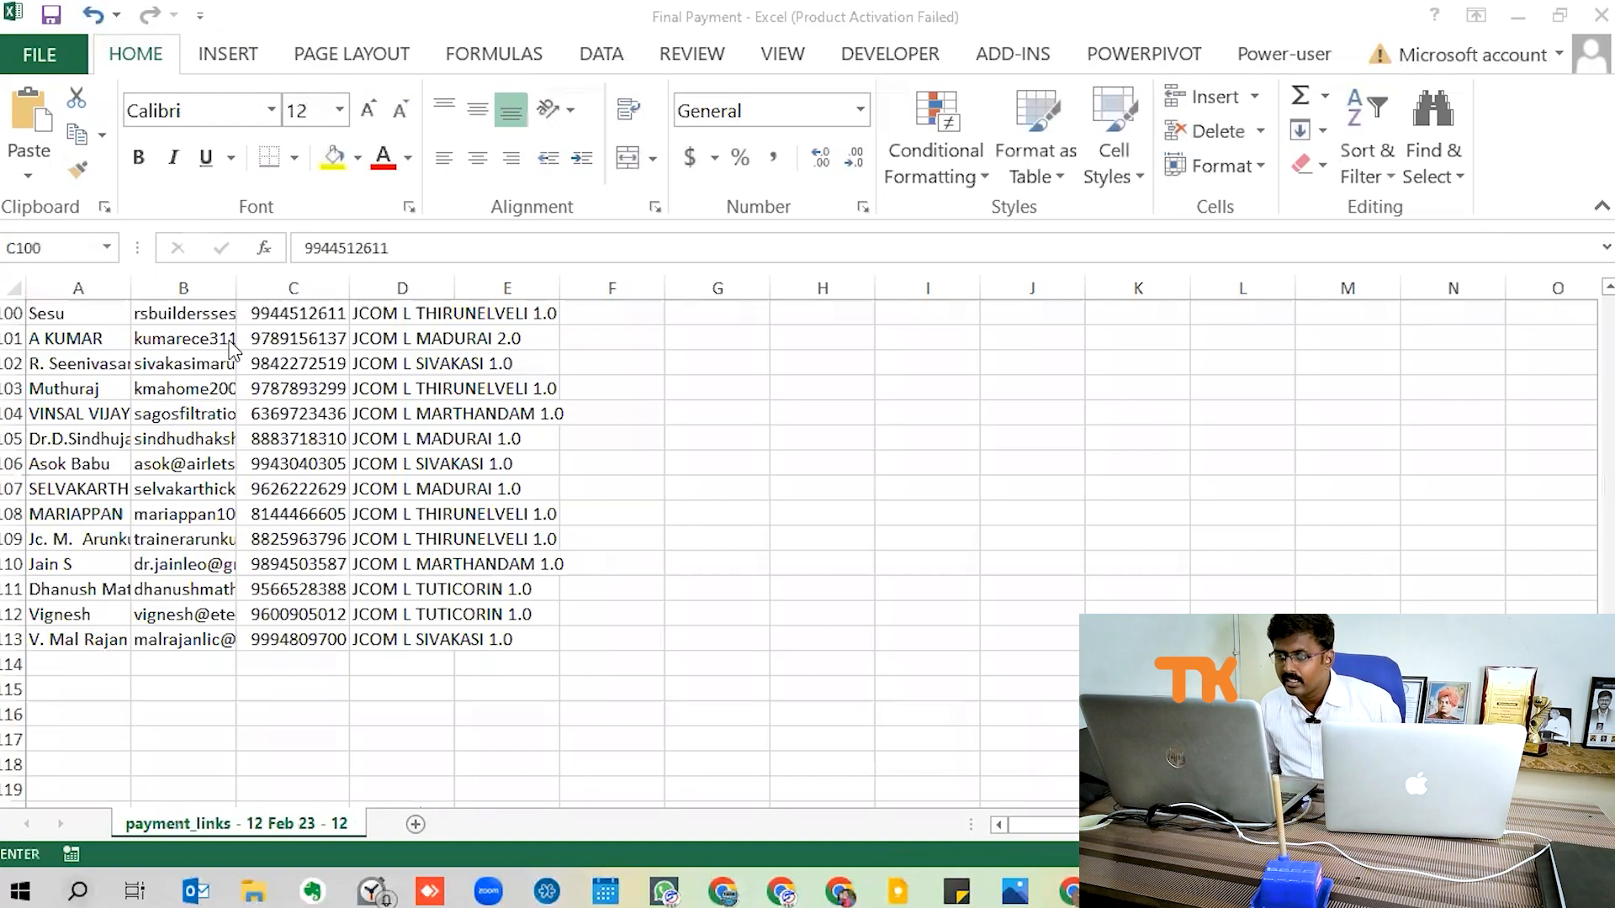
{"action": "left_click", "coordinate": [286, 389]}
{"action": "left_click_drag", "start_coordinate": [1608, 740], "coordinate": [1582, 337]}
{"action": "left_click_drag", "start_coordinate": [299, 338], "coordinate": [411, 741]}
{"action": "key", "text": "alt+Tab"}
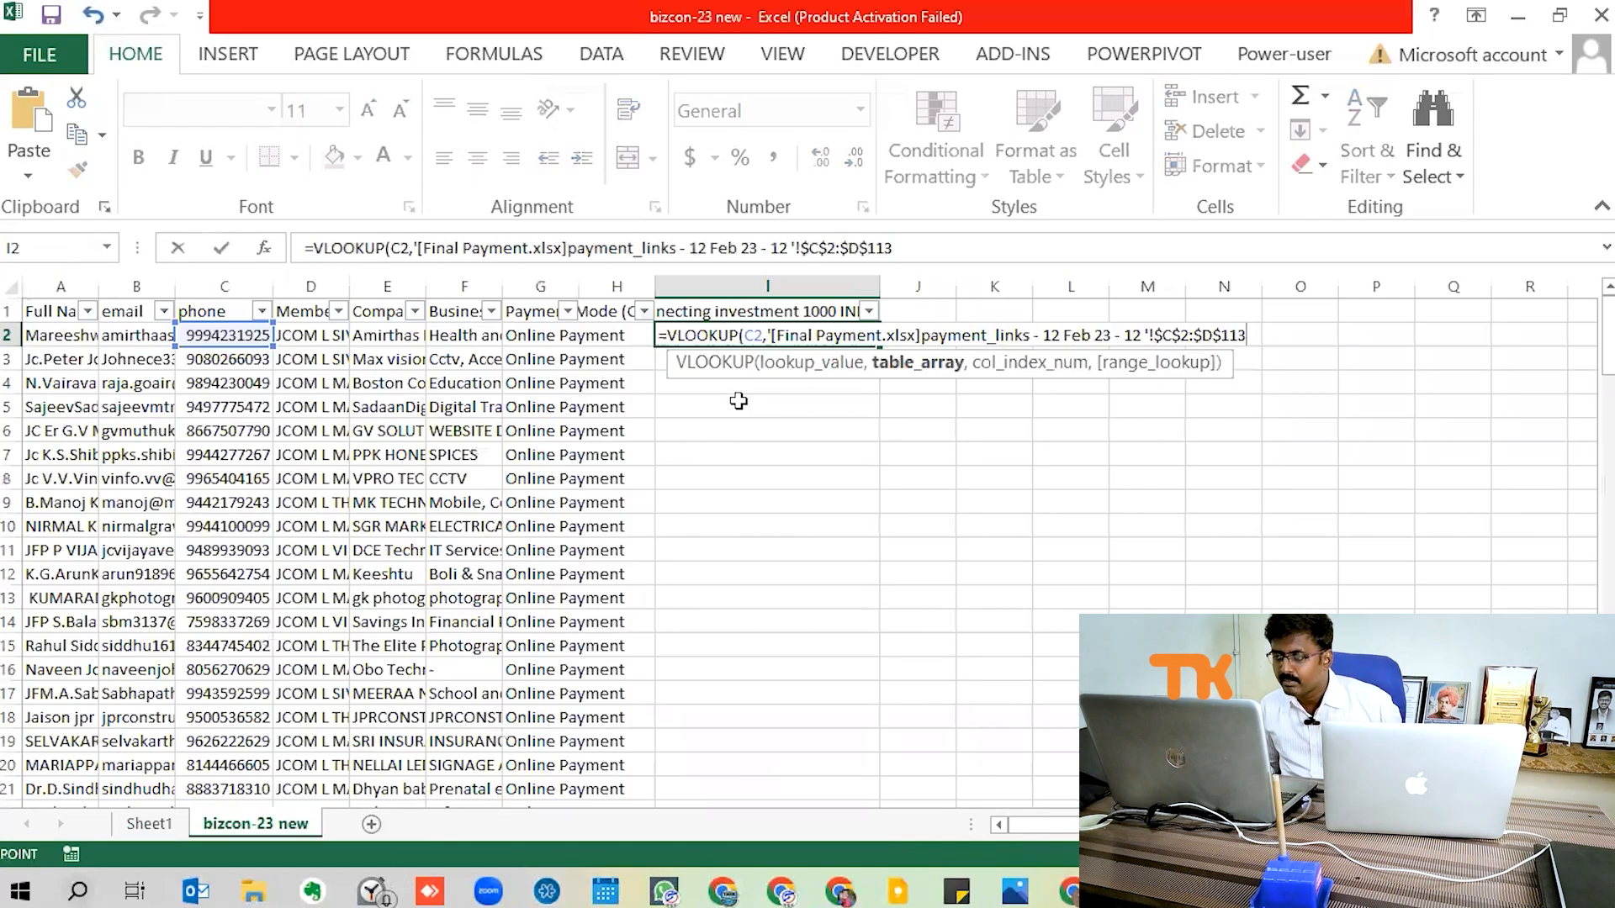
Step: Complete the VLOOKUP in I2 with column index 2 and FALSE for an exact match
{"action": "type", "text": ","}
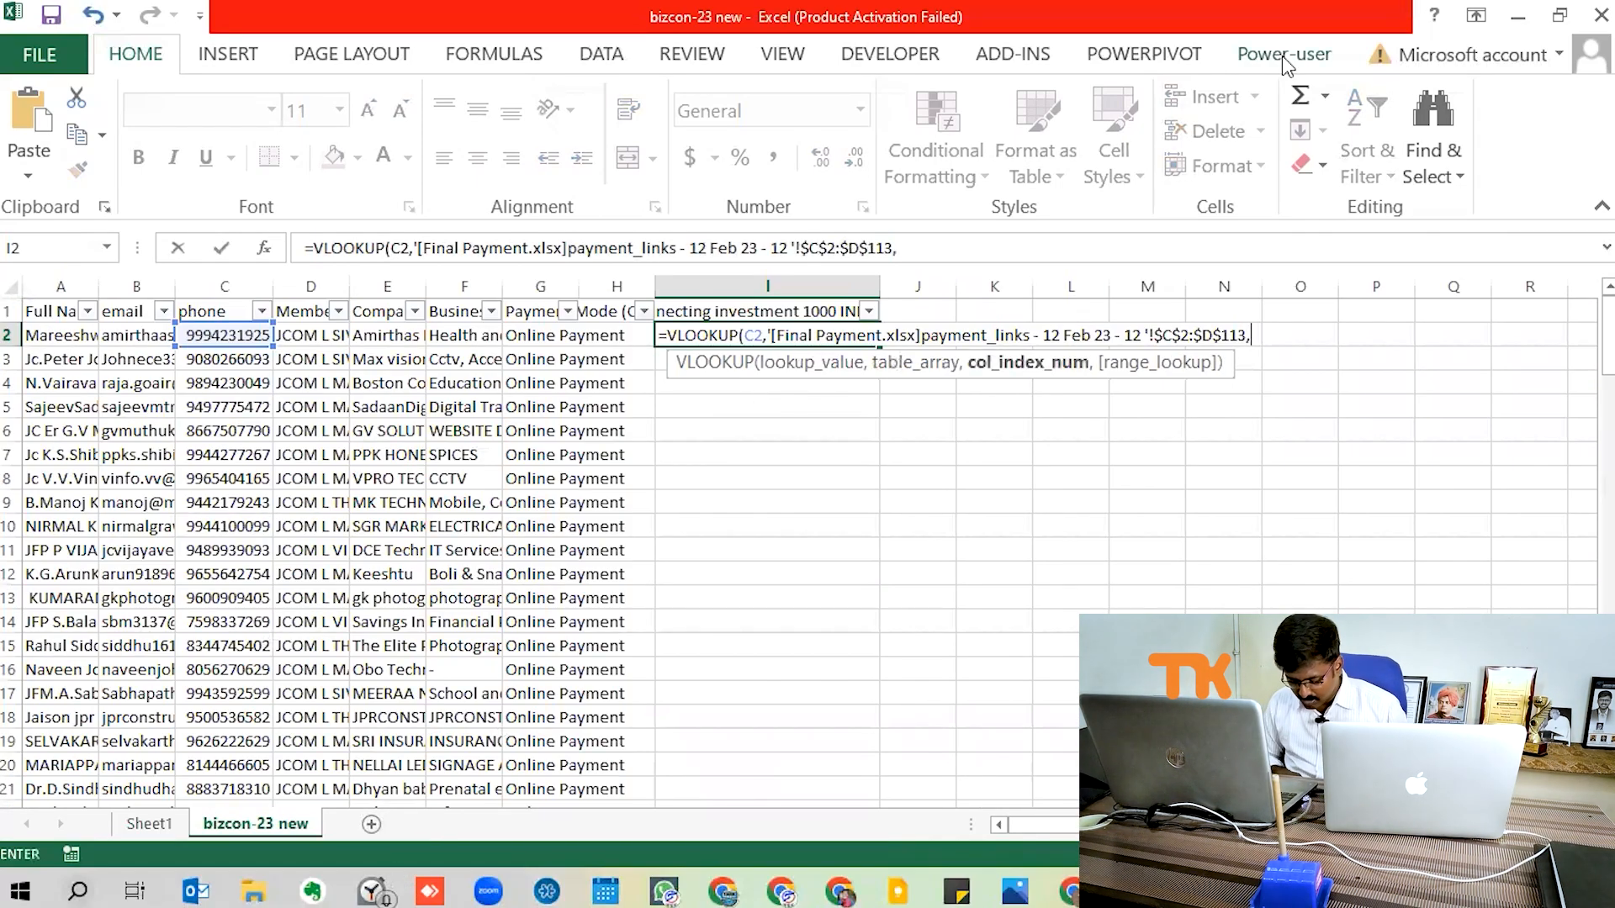
{"action": "type", "text": "2"}
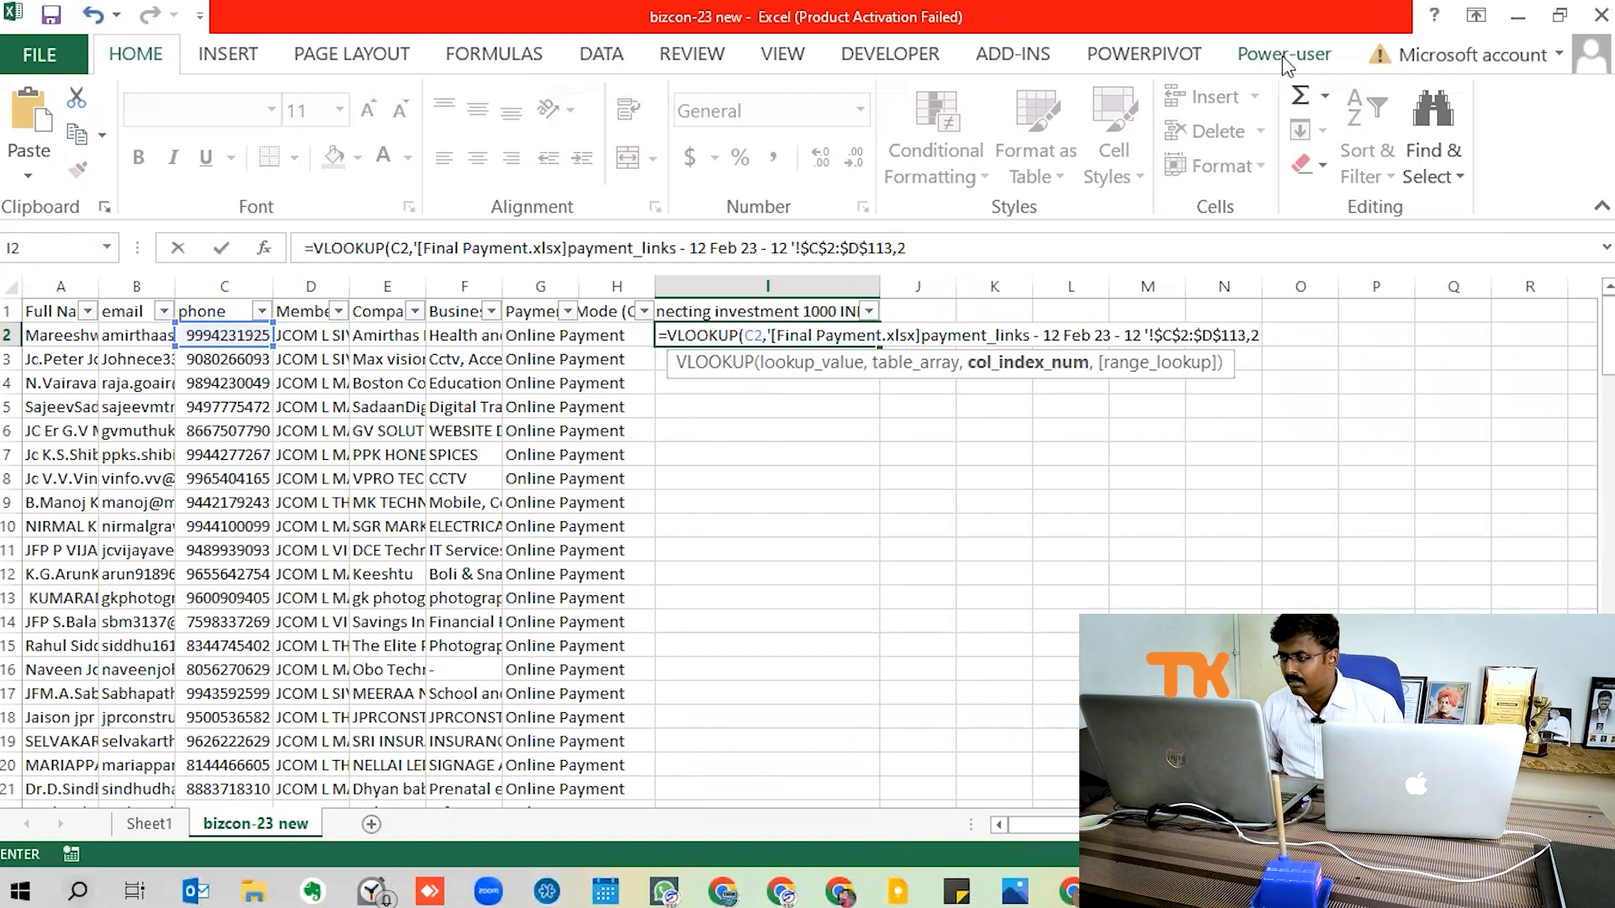
{"action": "type", "text": ","}
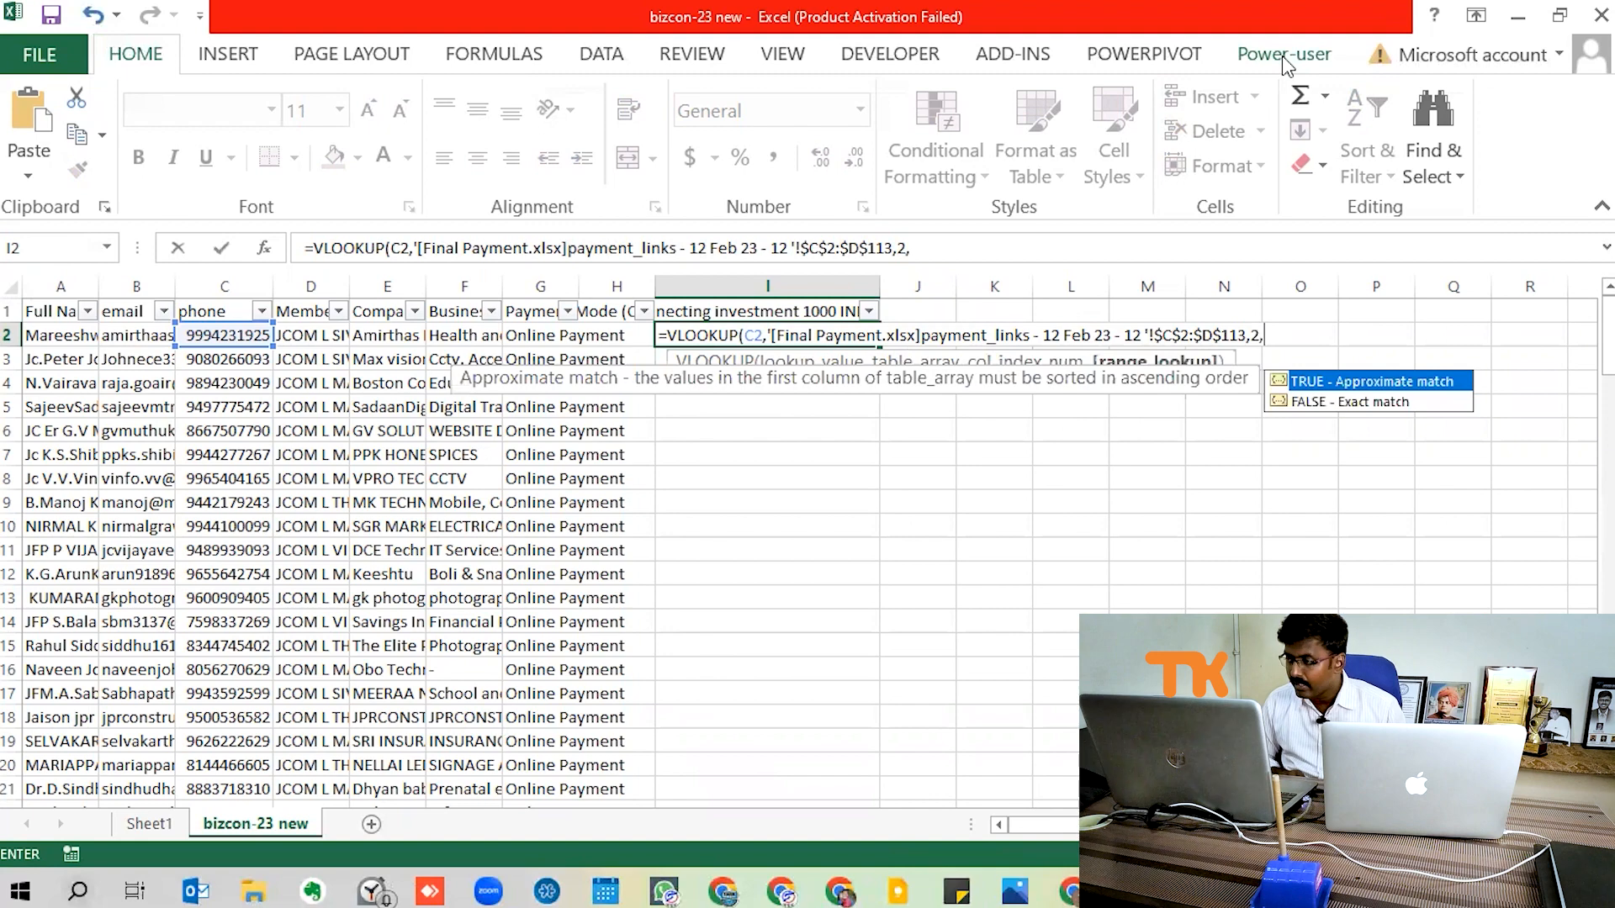
{"action": "key", "text": "Down"}
{"action": "key", "text": "Tab"}
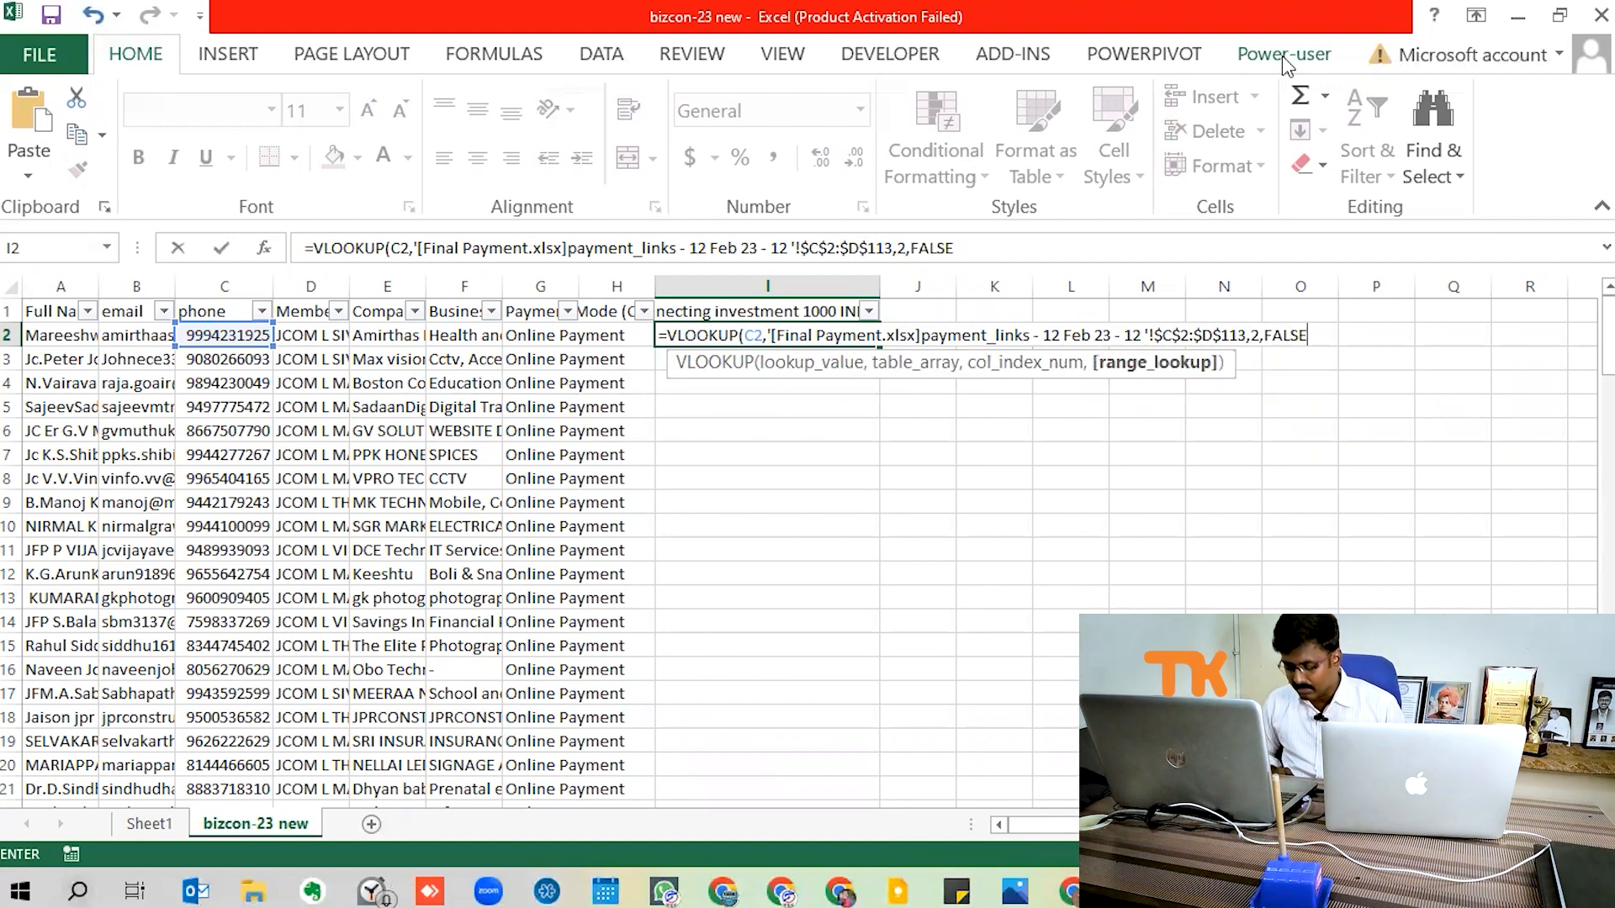
{"action": "type", "text": ")"}
{"action": "key", "text": "Return"}
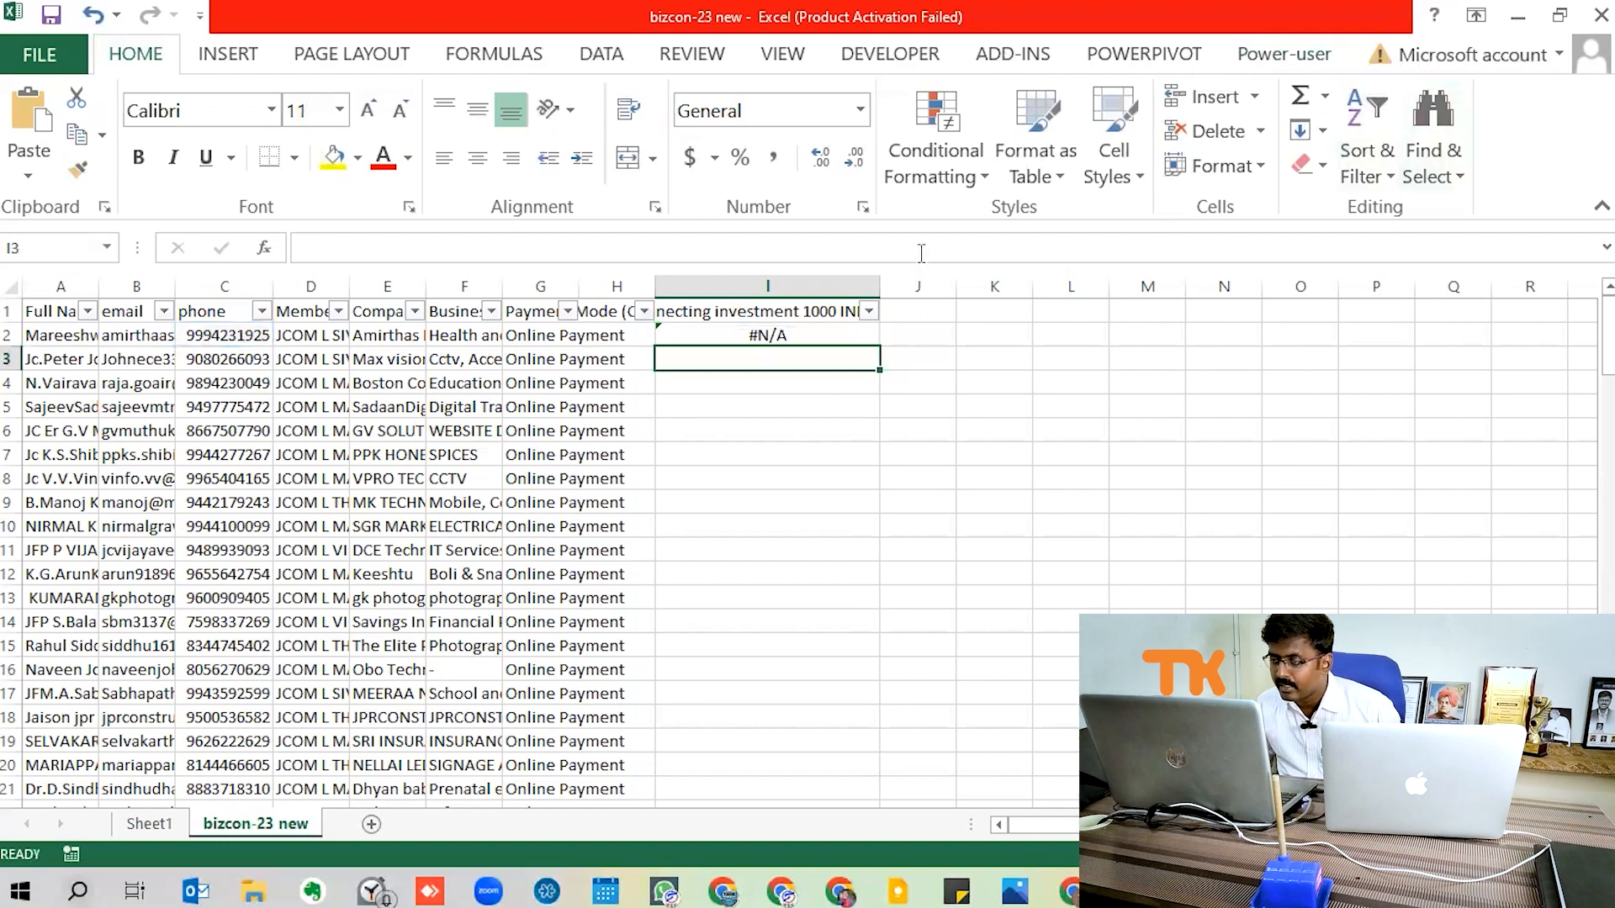
Step: Fill the VLOOKUP formula from I2 down column I to row 130
{"action": "left_click", "coordinate": [825, 335]}
{"action": "left_click_drag", "start_coordinate": [880, 346], "coordinate": [774, 769]}
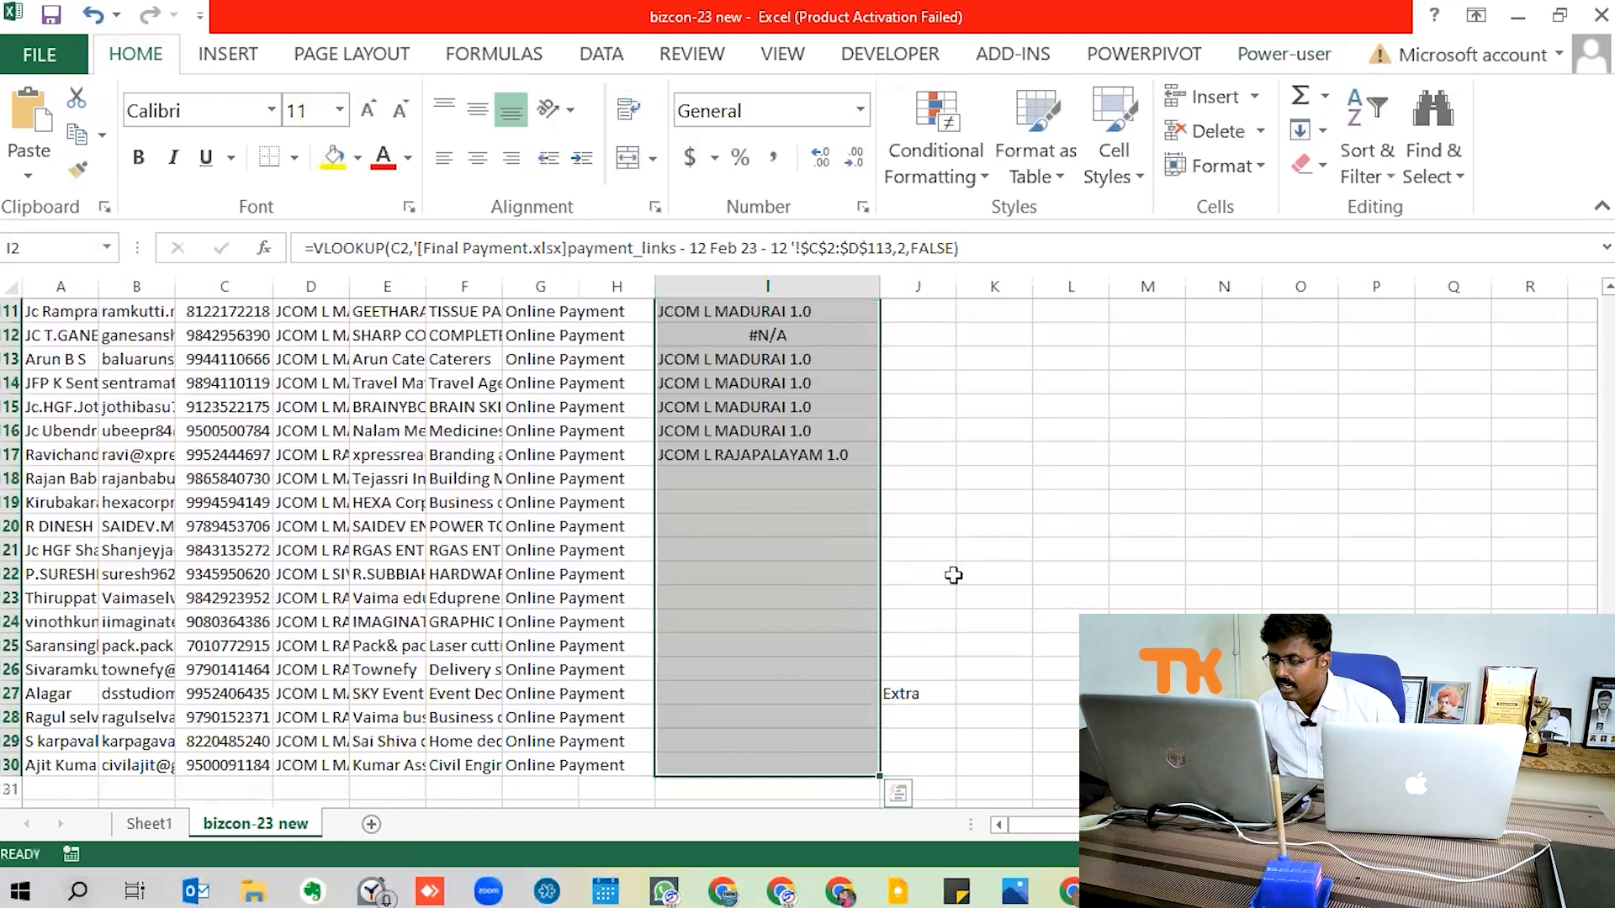
{"action": "left_click", "coordinate": [951, 575]}
{"action": "left_click_drag", "start_coordinate": [1609, 748], "coordinate": [1598, 286]}
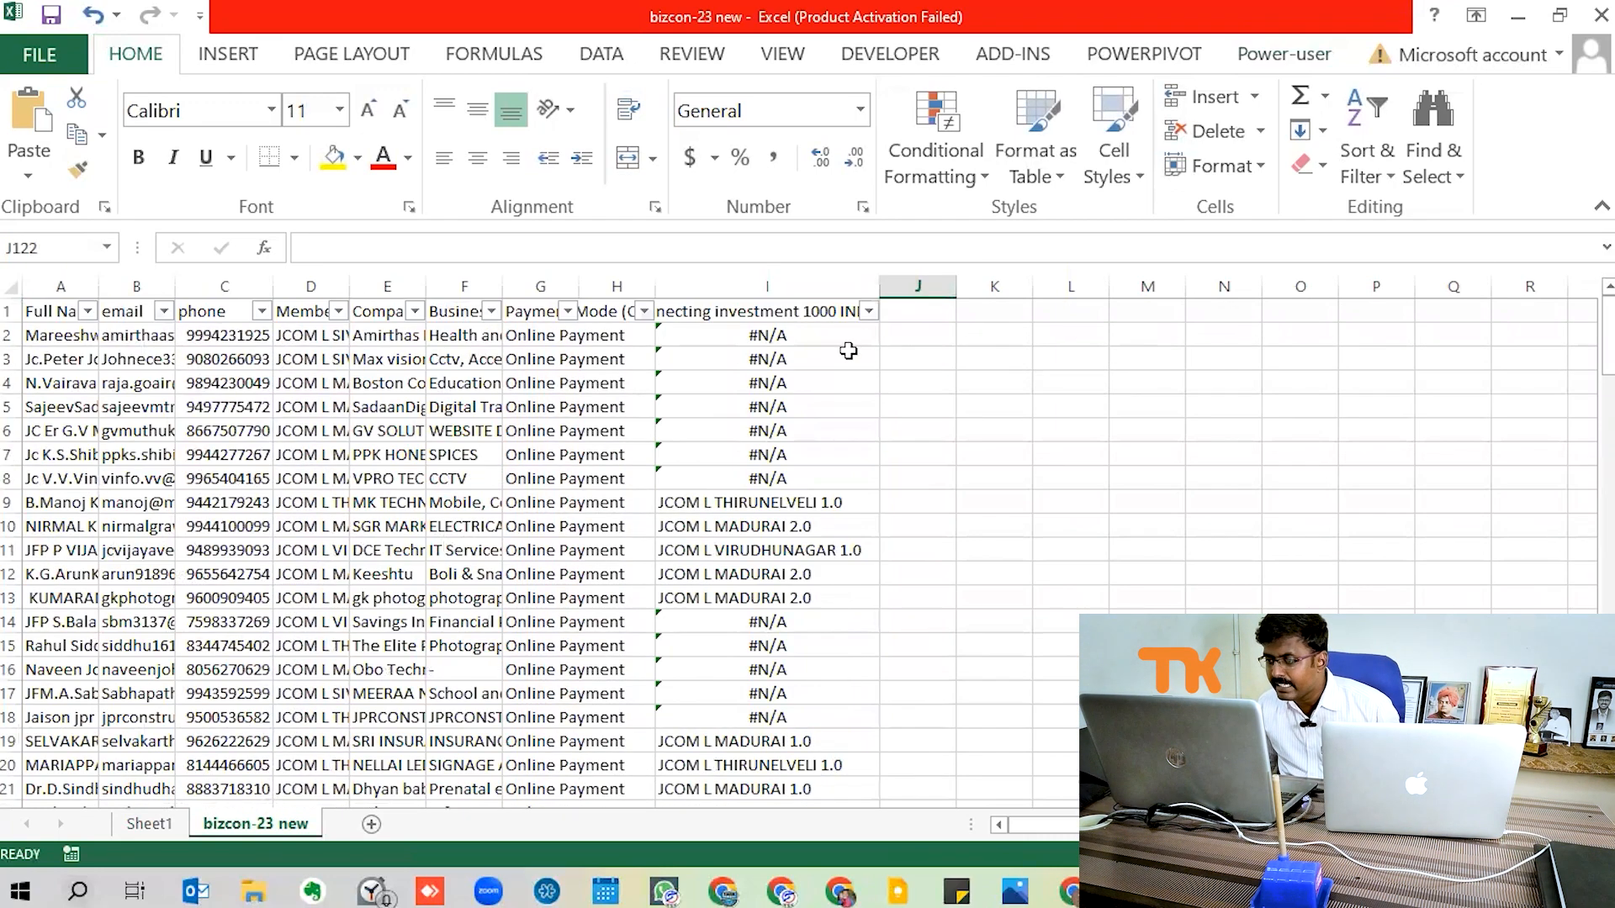
Step: Search the Final Payment workbook for the phone number in C6 of bizcon-23 new to check its #N/A result
{"action": "left_click_drag", "start_coordinate": [794, 351], "coordinate": [791, 346]}
{"action": "left_click", "coordinate": [799, 383]}
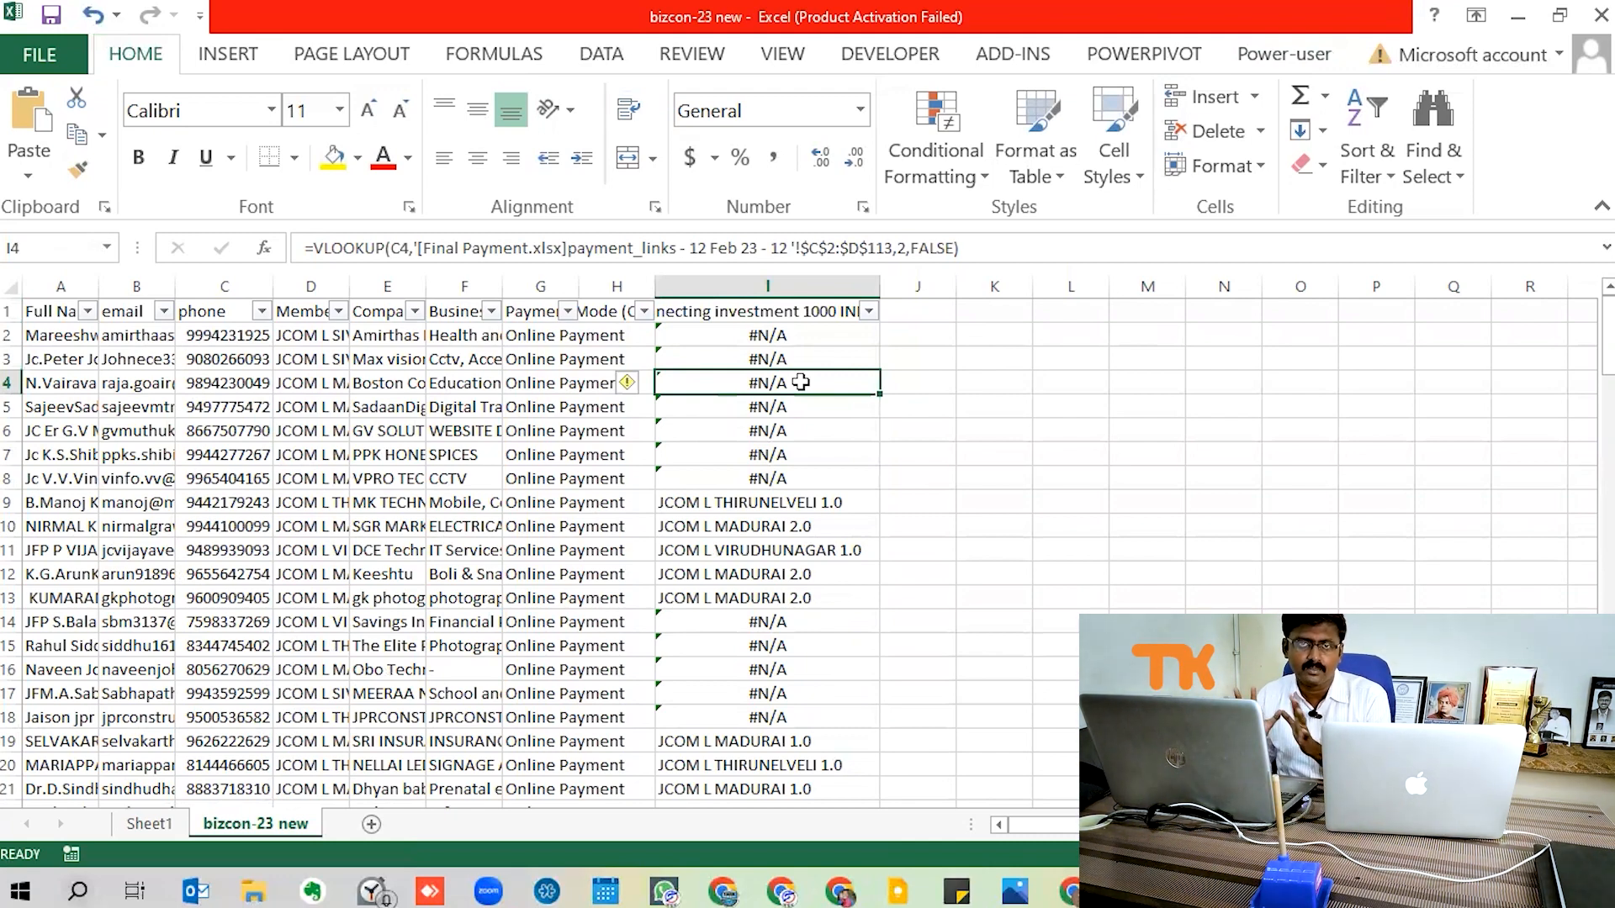
{"action": "left_click", "coordinate": [759, 502]}
{"action": "left_click", "coordinate": [227, 430]}
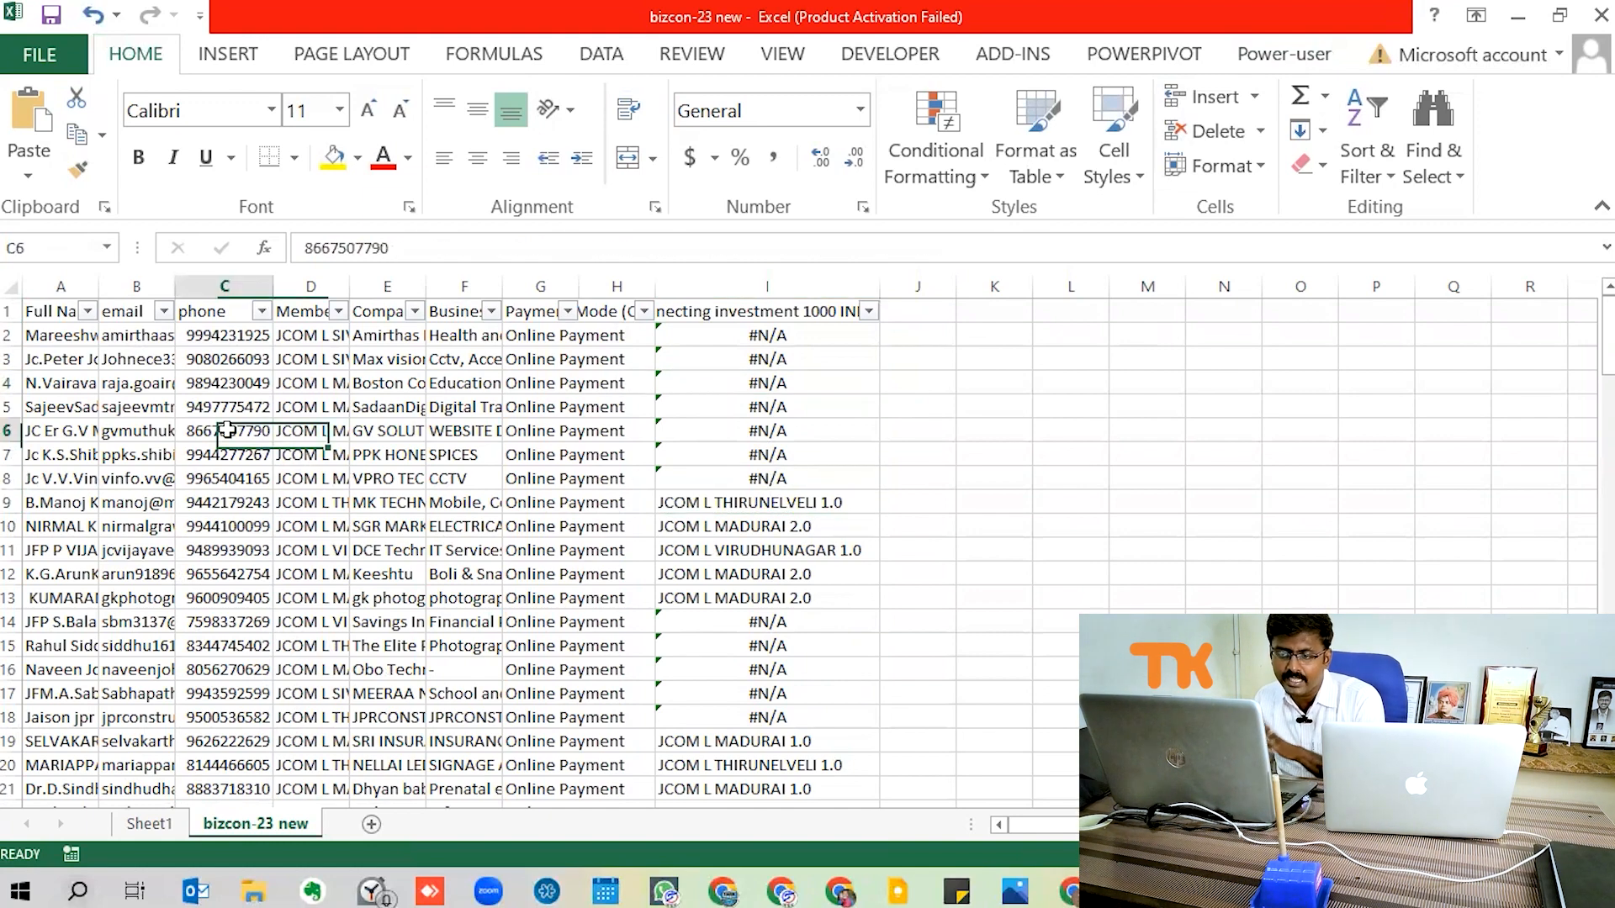
{"action": "key", "text": "ctrl+c"}
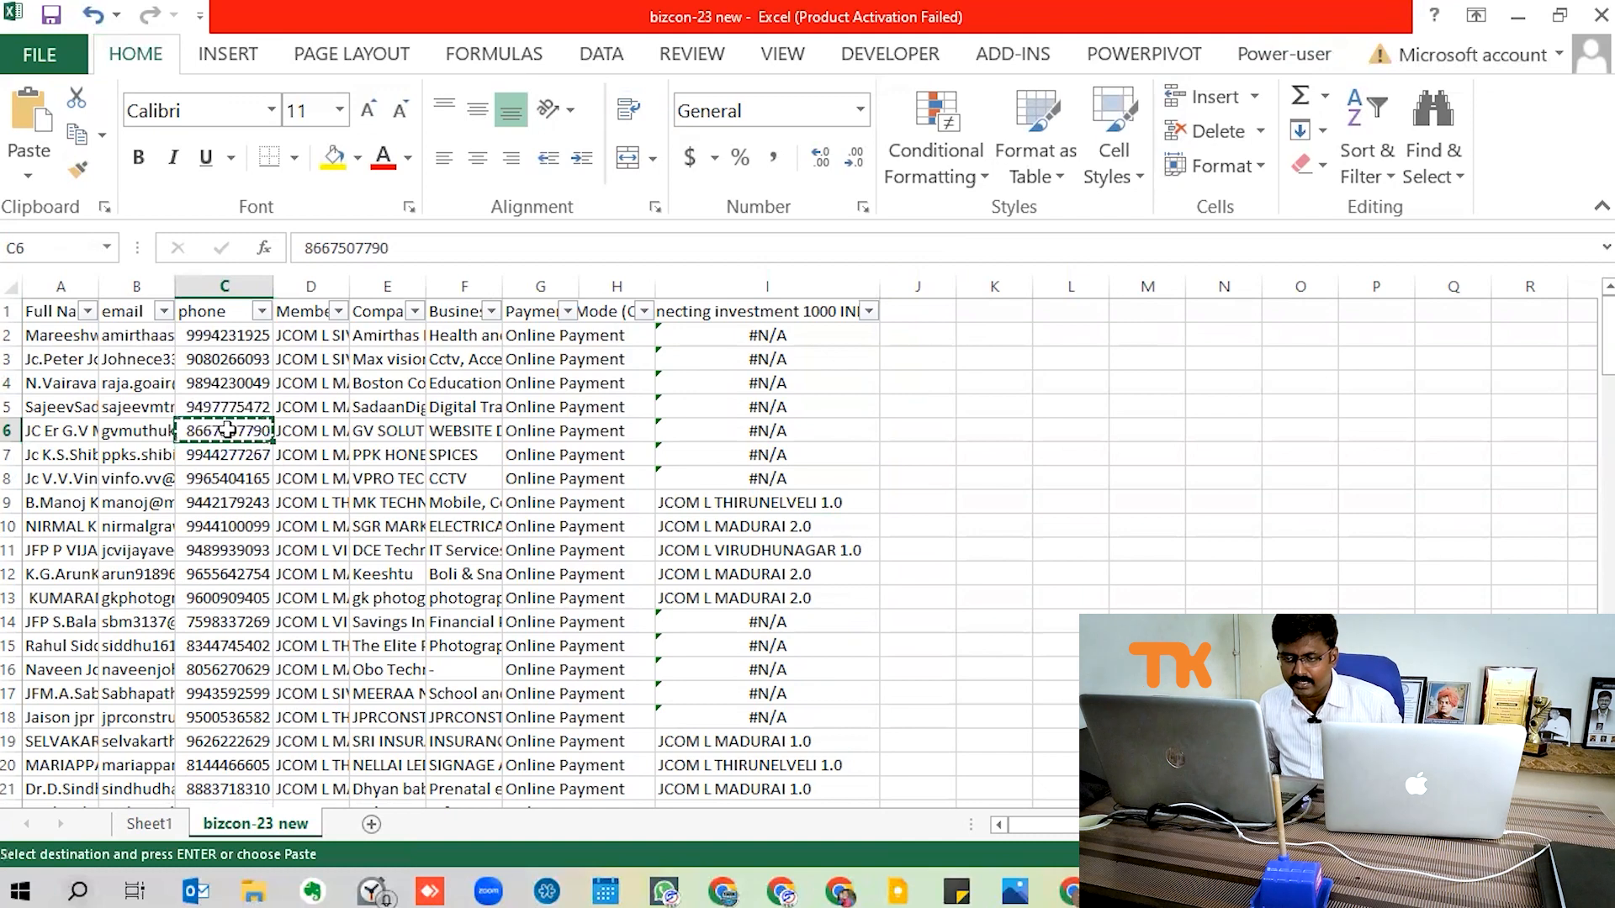
{"action": "key", "text": "alt+Tab"}
{"action": "key", "text": "alt+Tab"}
{"action": "key", "text": "alt+Tab"}
{"action": "key", "text": "alt+Tab"}
{"action": "key", "text": "alt+Tab"}
{"action": "key", "text": "alt+Tab"}
{"action": "key", "text": "alt+Tab"}
{"action": "key", "text": "alt+Tab"}
{"action": "key", "text": "alt+Tab"}
{"action": "key", "text": "alt+Tab"}
{"action": "key", "text": "alt+Tab"}
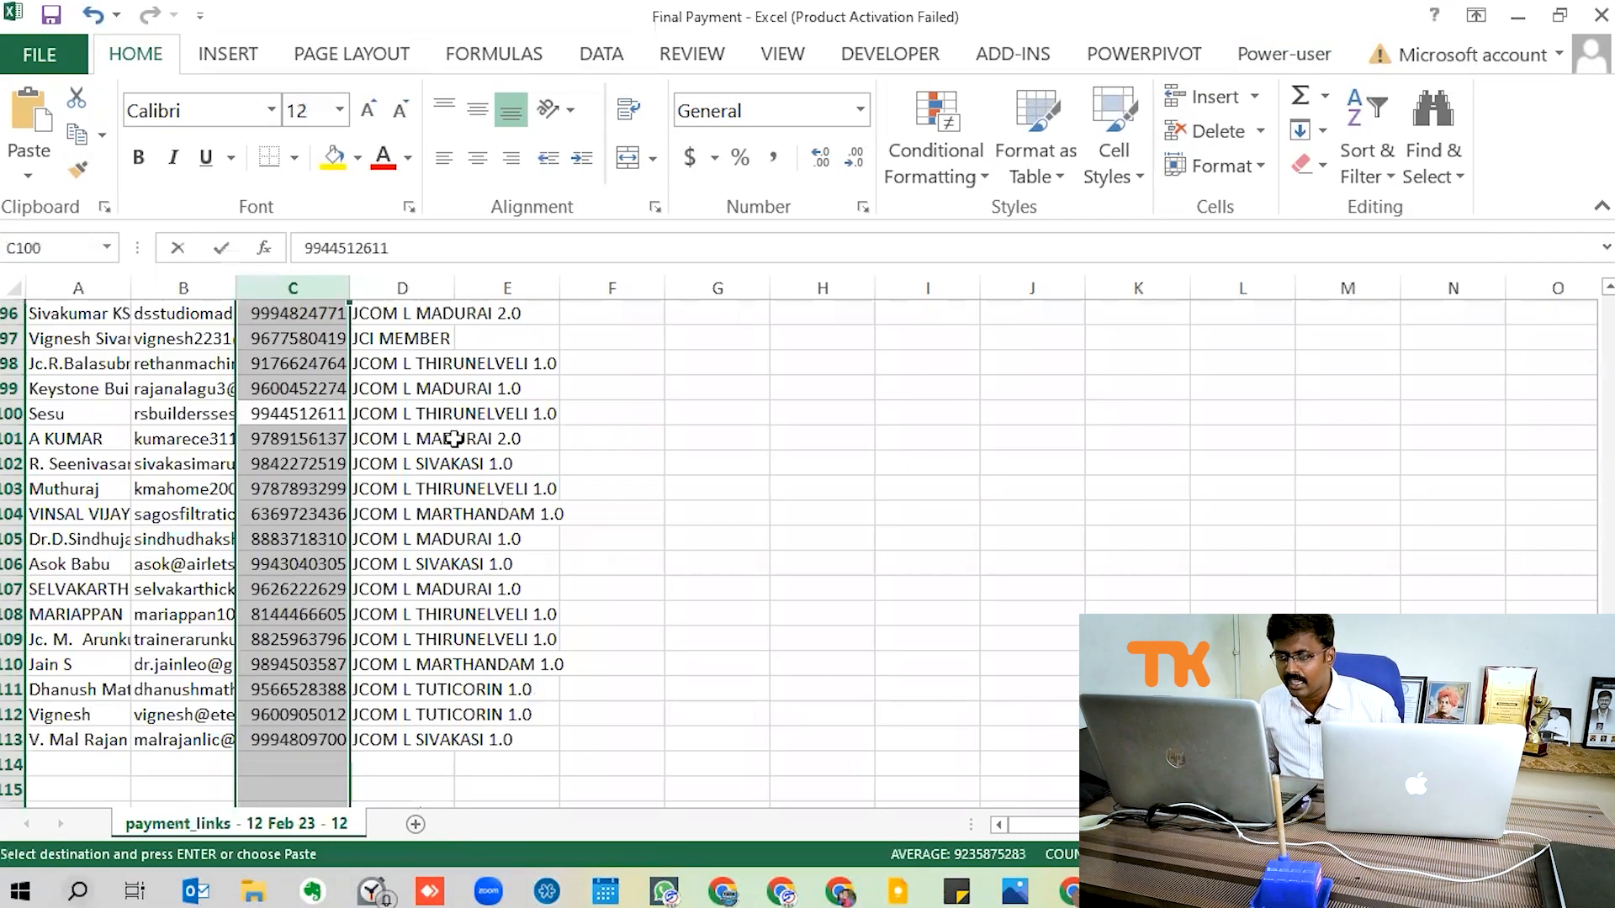
{"action": "left_click", "coordinate": [454, 439]}
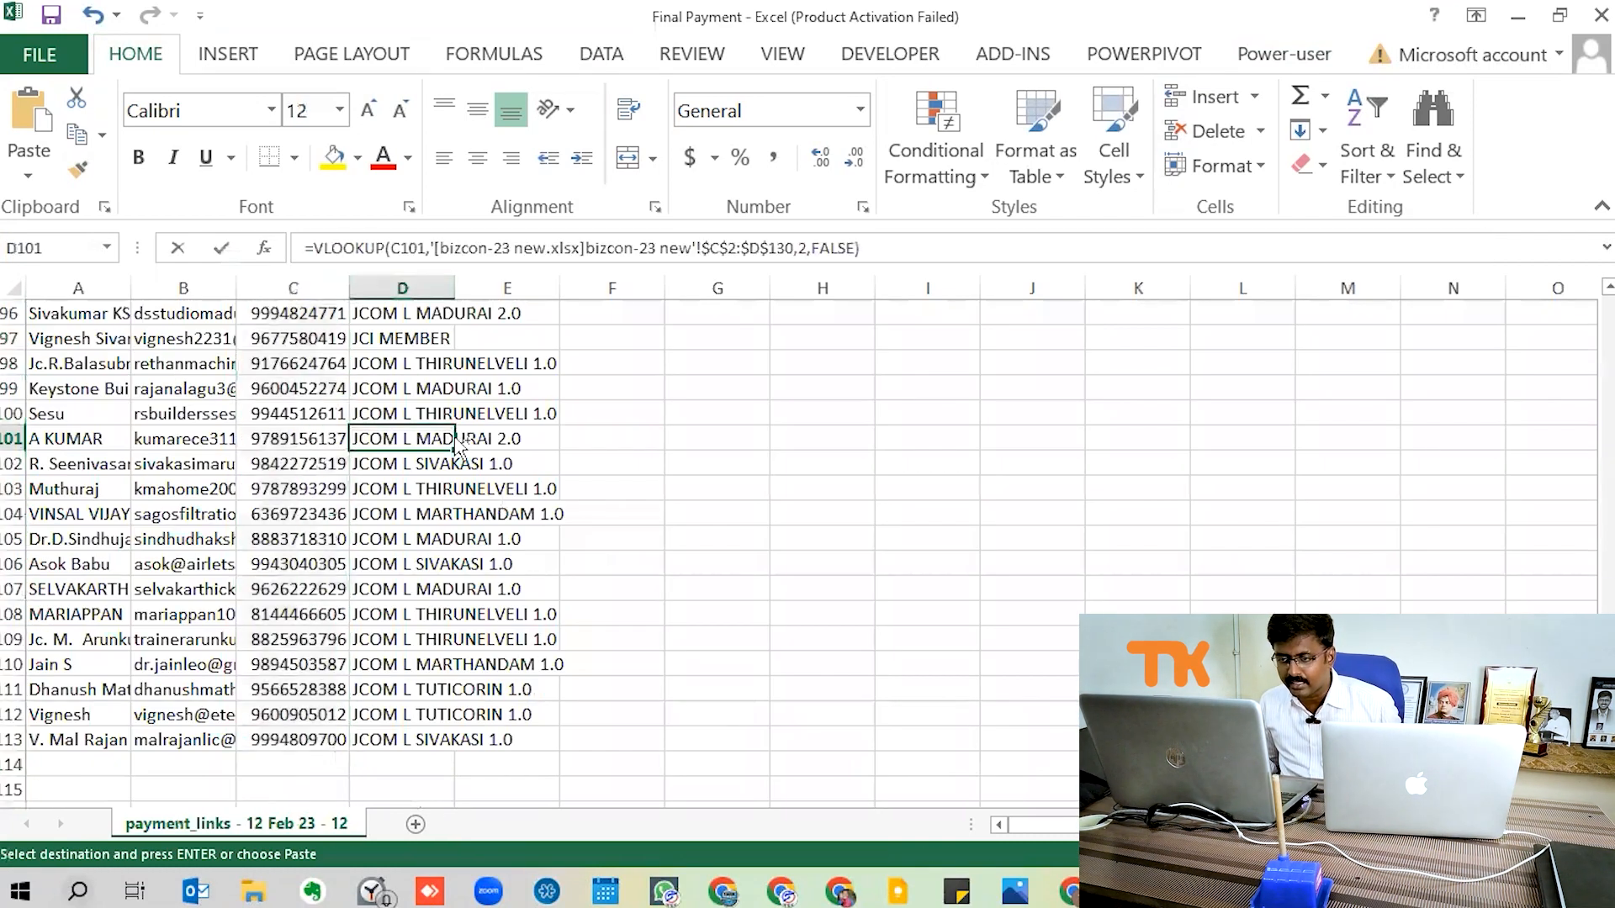
{"action": "key", "text": "ctrl+f"}
{"action": "key", "text": "Return"}
{"action": "key", "text": "Return"}
{"action": "key", "text": "Escape"}
{"action": "key", "text": "alt+Tab"}
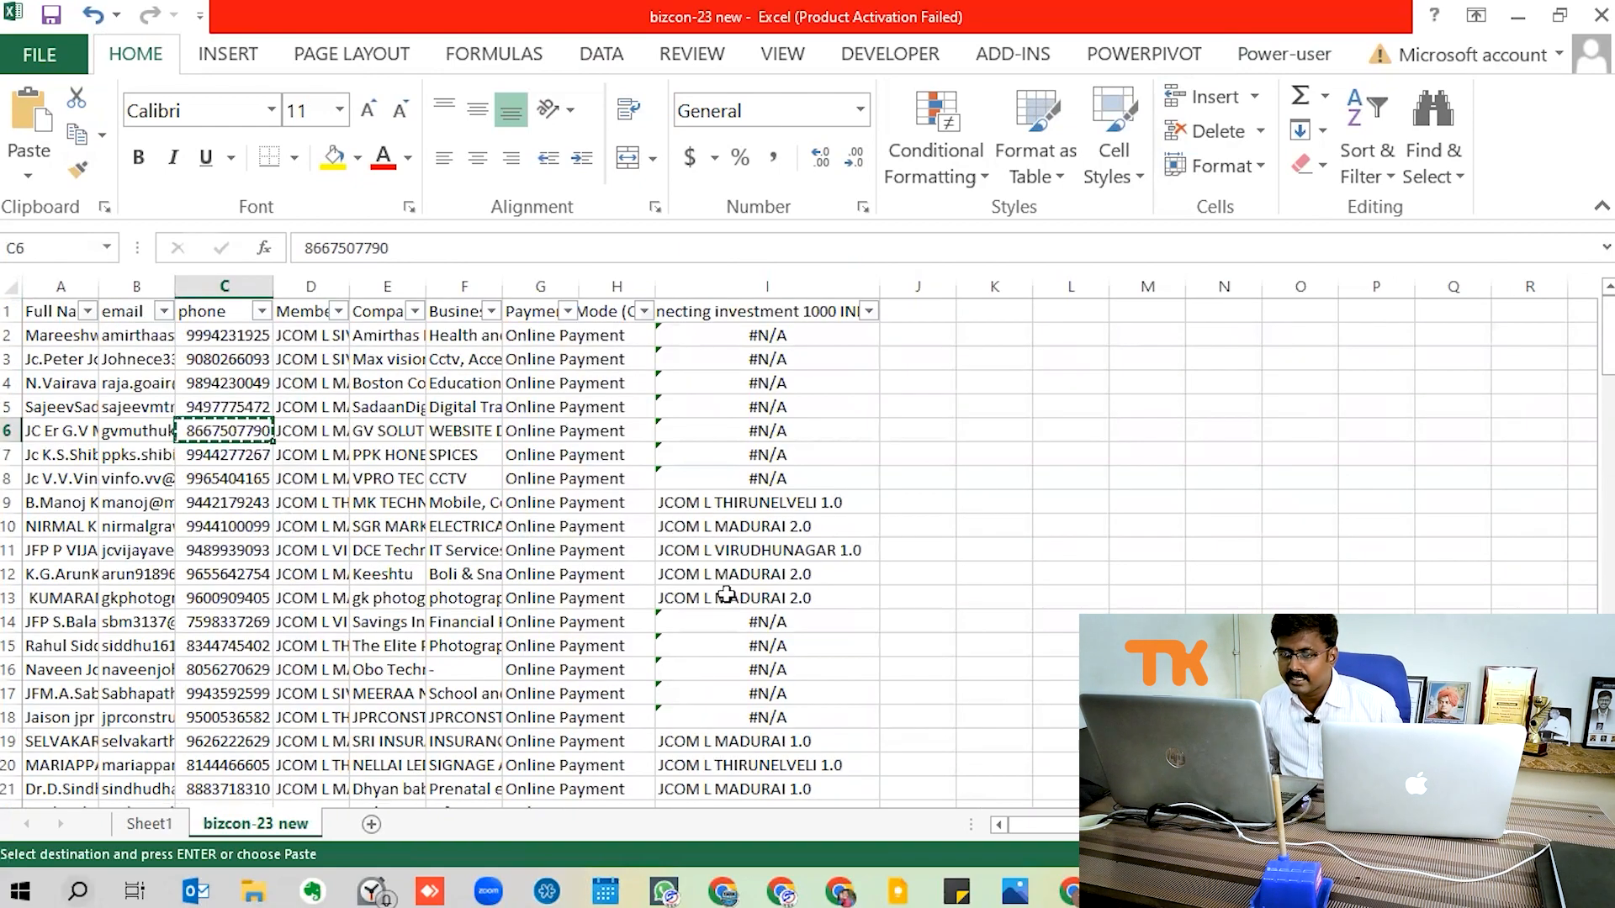
Step: Search the Final Payment workbook for the phone number in C11 of bizcon-23 new to check its matched result
{"action": "left_click", "coordinate": [254, 549]}
{"action": "key", "text": "ctrl+c"}
{"action": "key", "text": "alt+Tab"}
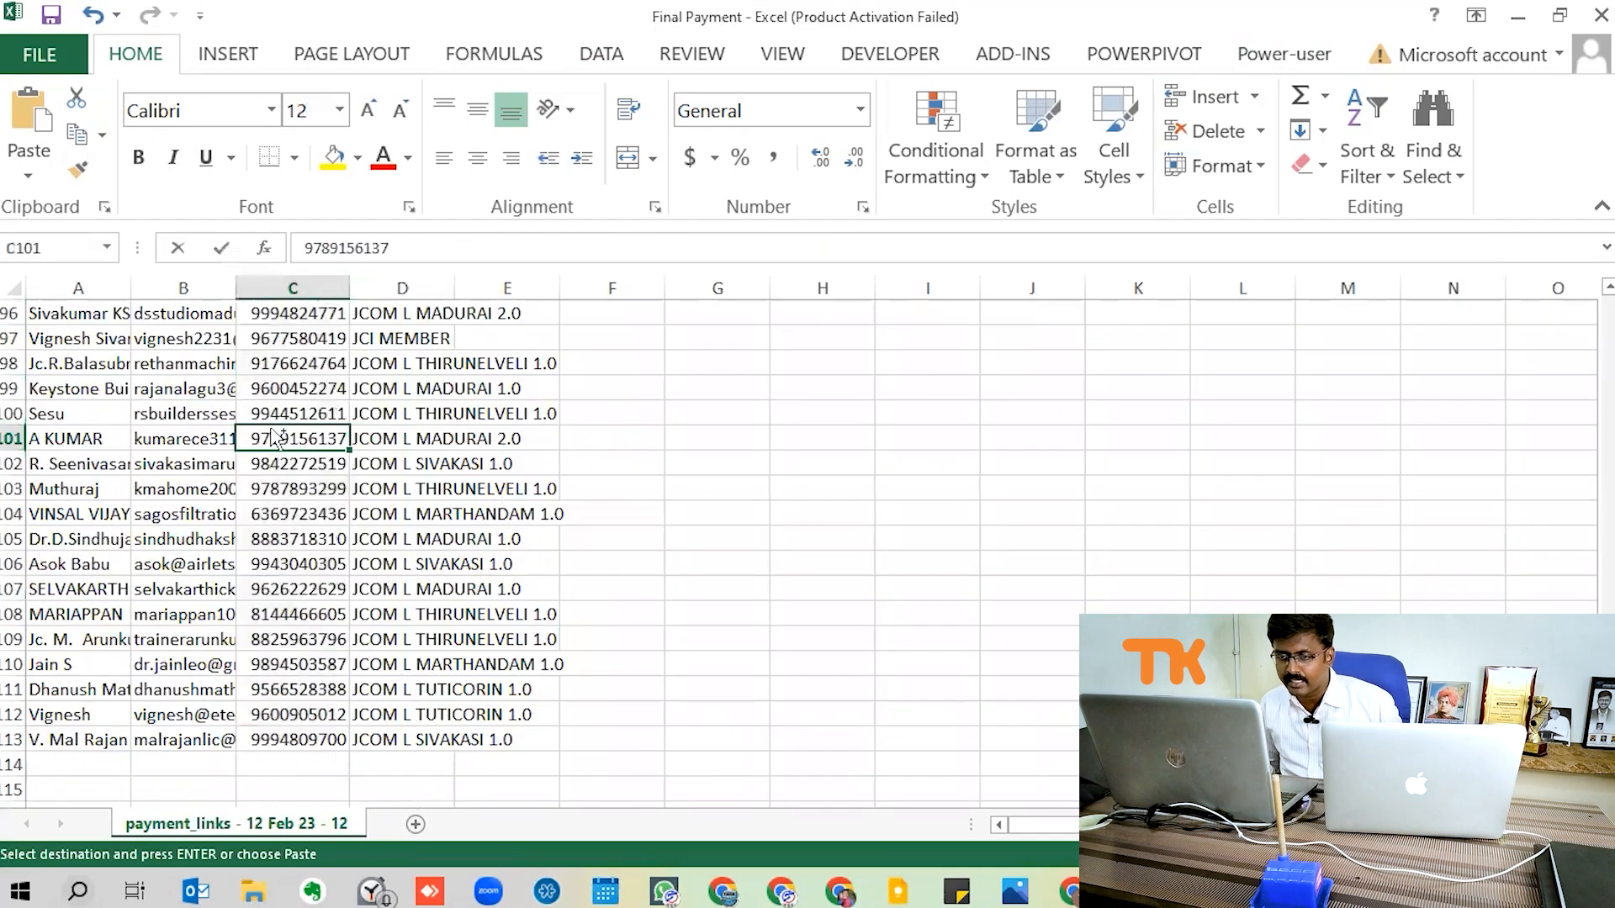
{"action": "key", "text": "ctrl+f"}
{"action": "key", "text": "ctrl+v"}
{"action": "key", "text": "Return"}
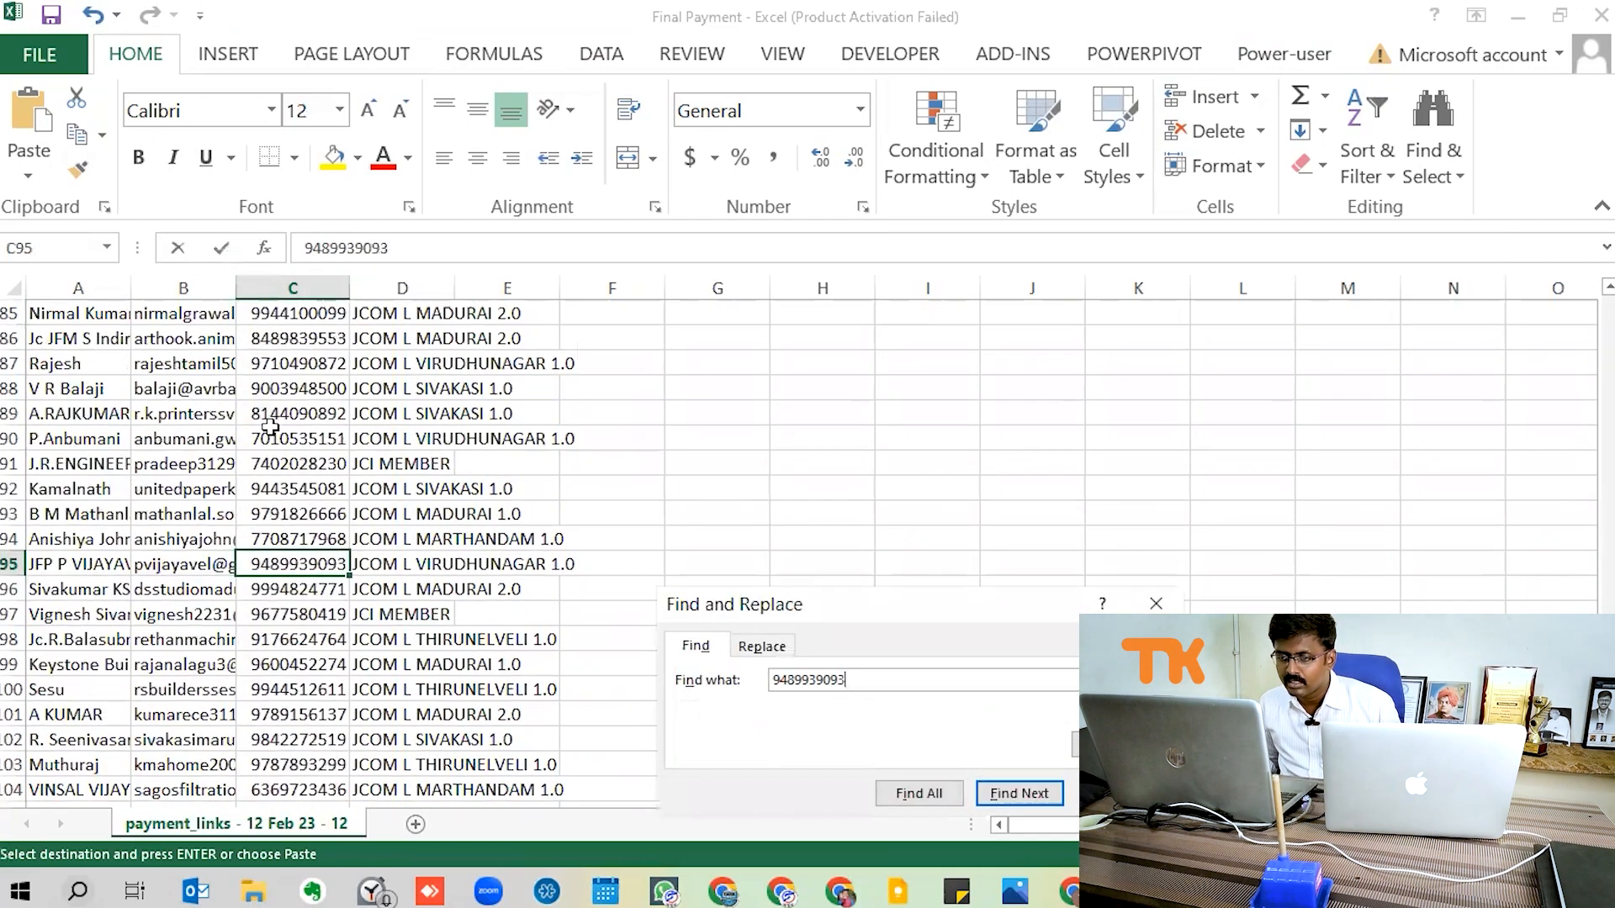
{"action": "key", "text": "Escape"}
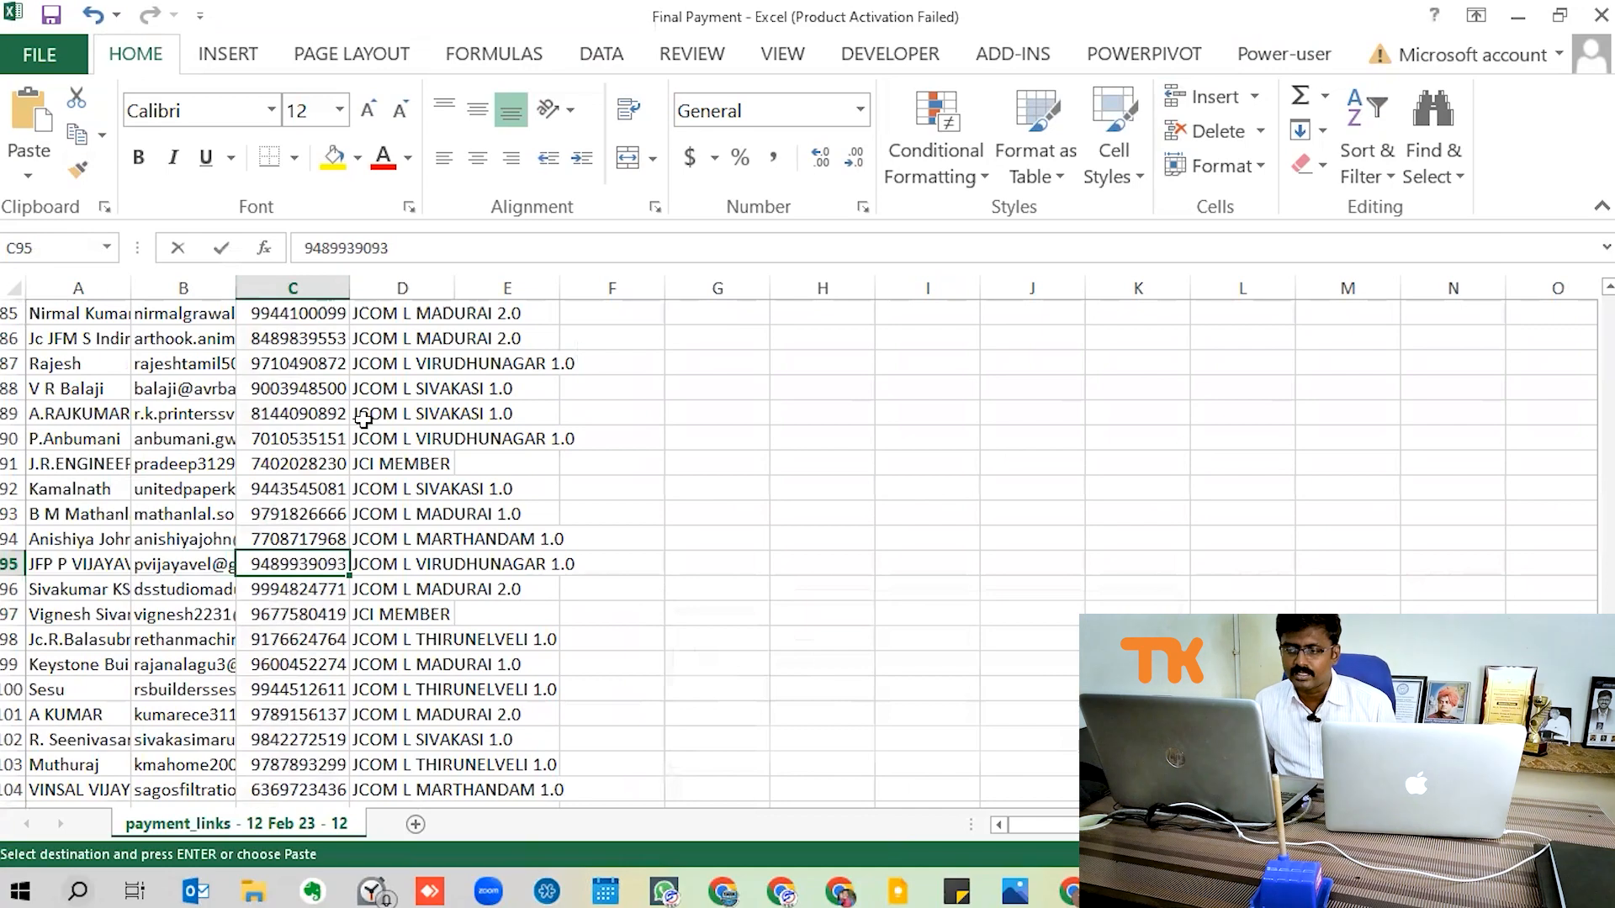
Step: Return to bizcon-23 new and examine the VLOOKUP formula in I2
{"action": "key", "text": "alt+Tab"}
{"action": "key", "text": "Tab"}
{"action": "left_click", "coordinate": [818, 336]}
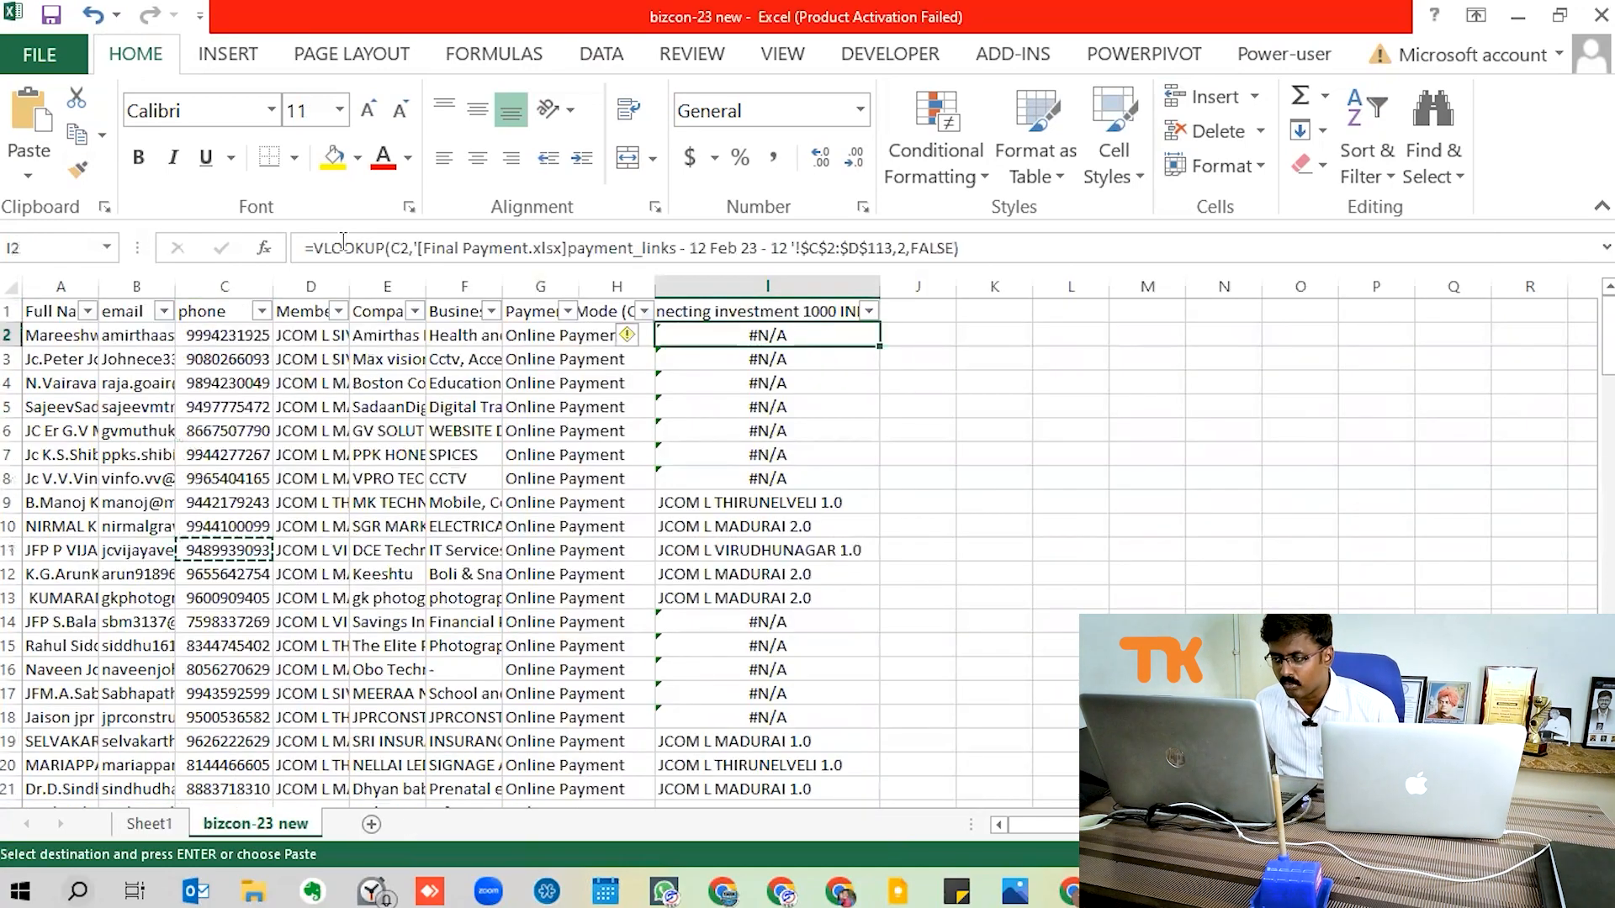
{"action": "left_click_drag", "start_coordinate": [304, 248], "coordinate": [1050, 257]}
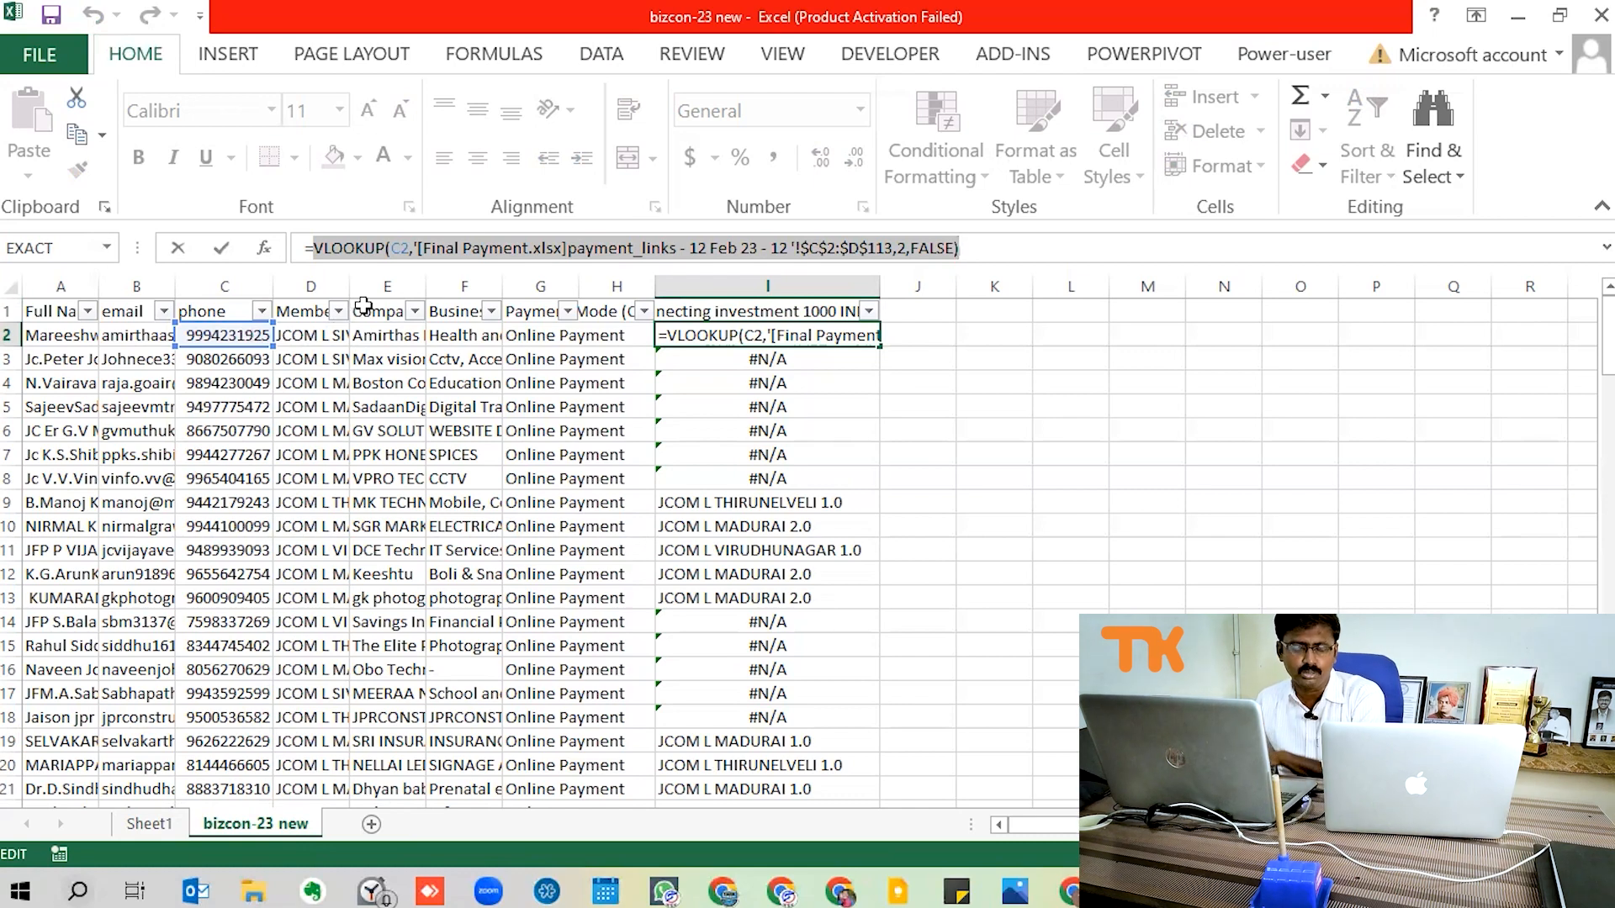
{"action": "type", "text": "="}
{"action": "left_click", "coordinate": [1147, 502]}
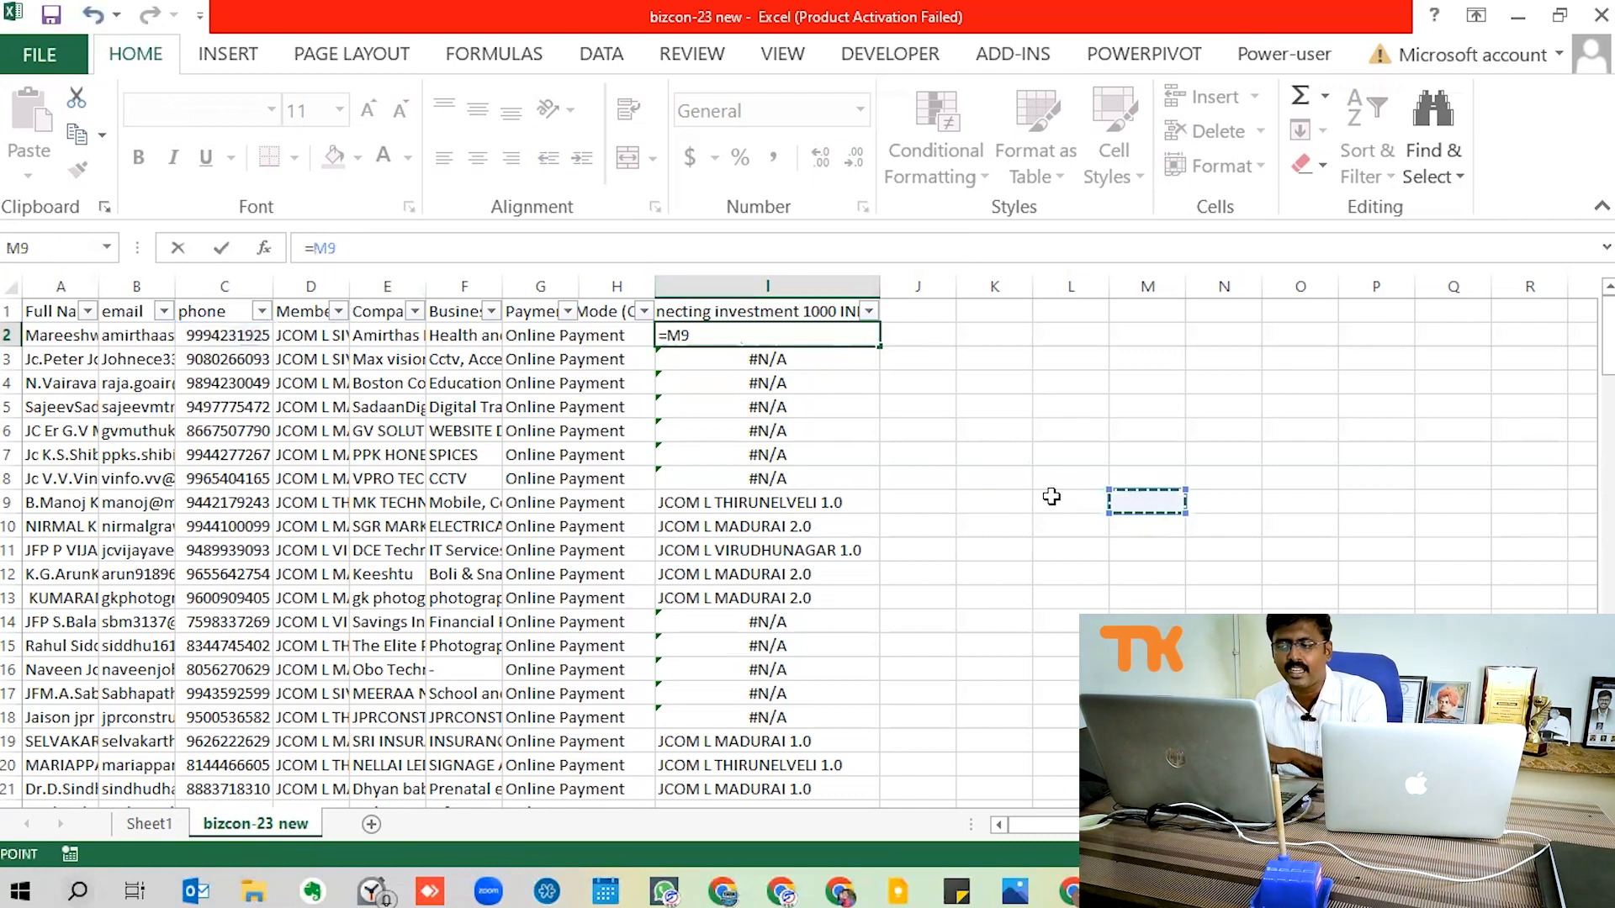
{"action": "key", "text": "Escape"}
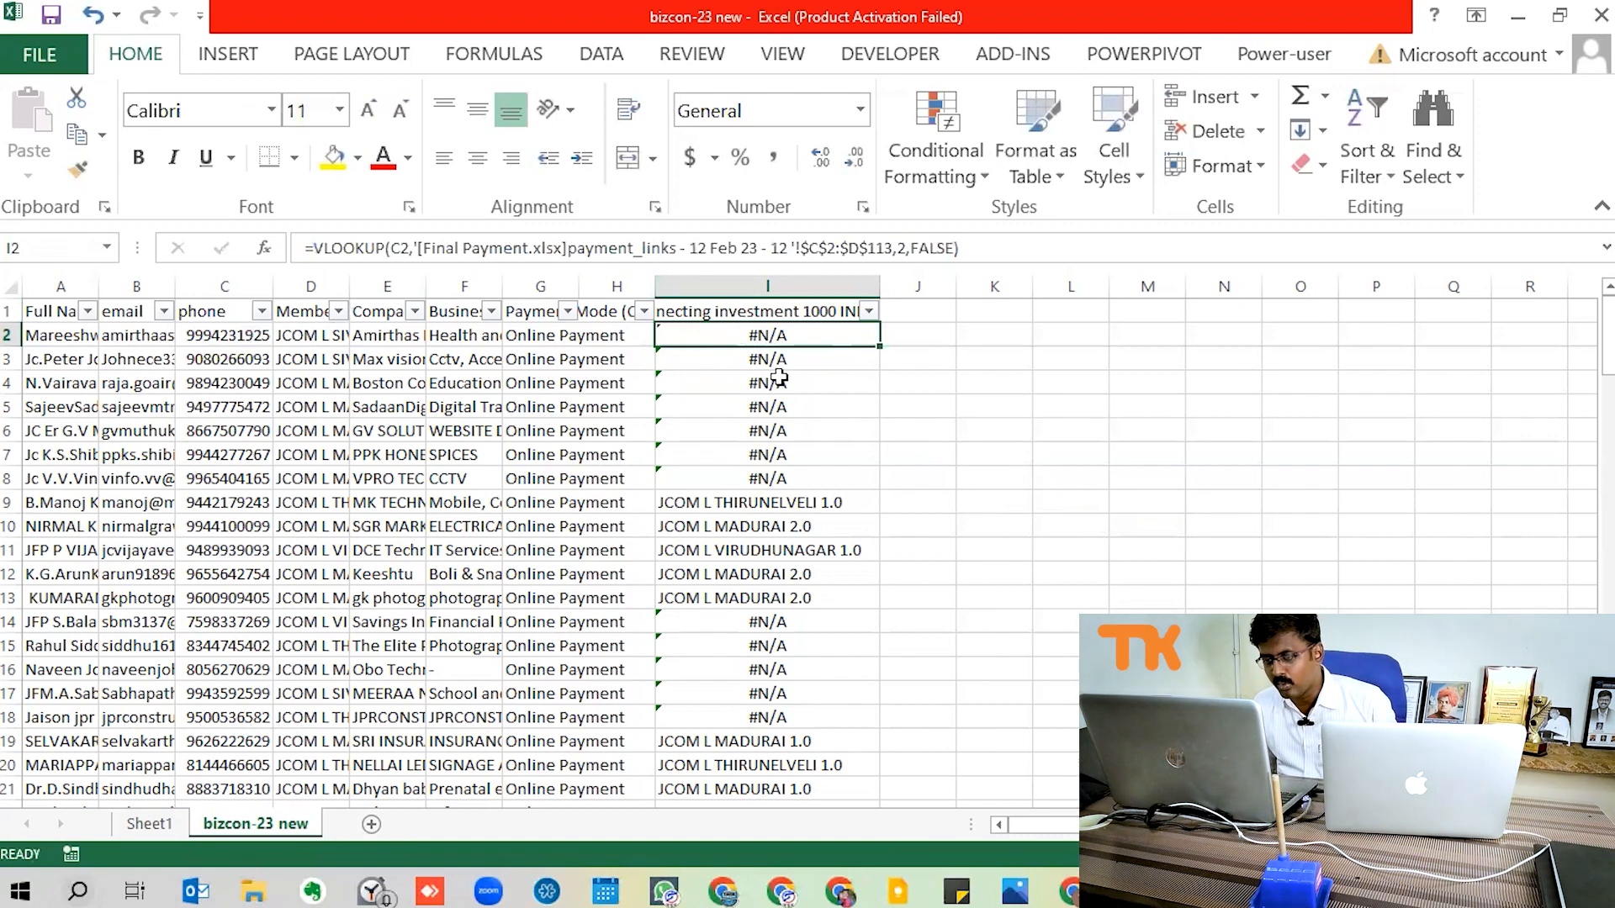
Step: Review the phone numbers and column D lookup results throughout the Final Payment workbook
{"action": "key", "text": "alt+Tab"}
{"action": "scroll", "coordinate": [305, 475], "scroll_direction": "up", "scroll_amount": 8}
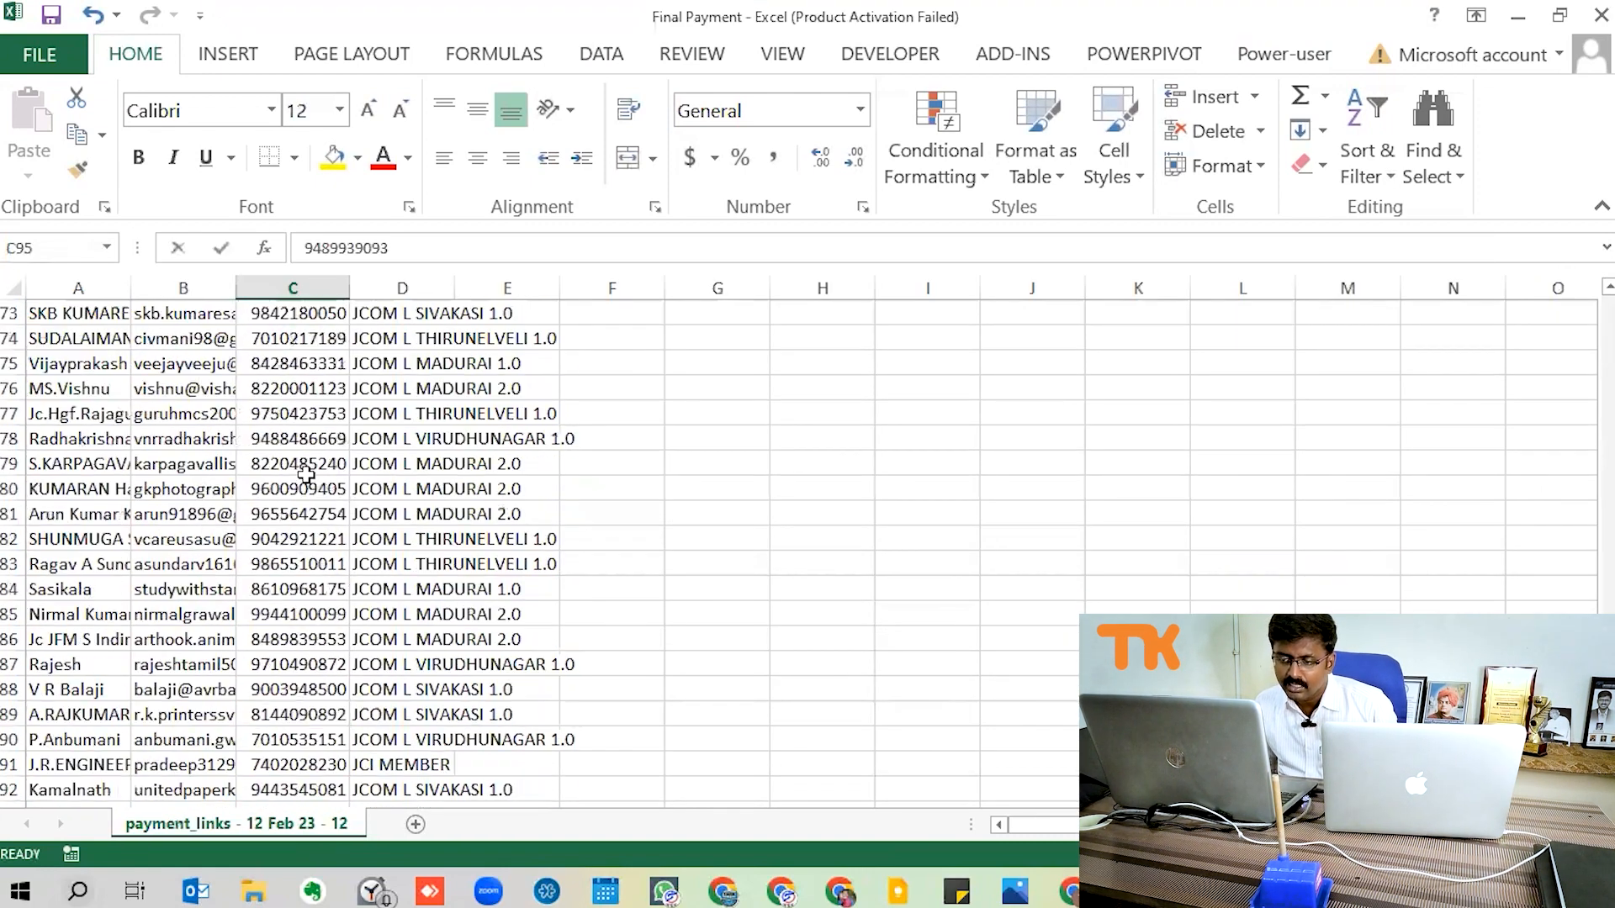
{"action": "scroll", "coordinate": [305, 475], "scroll_direction": "up", "scroll_amount": 11}
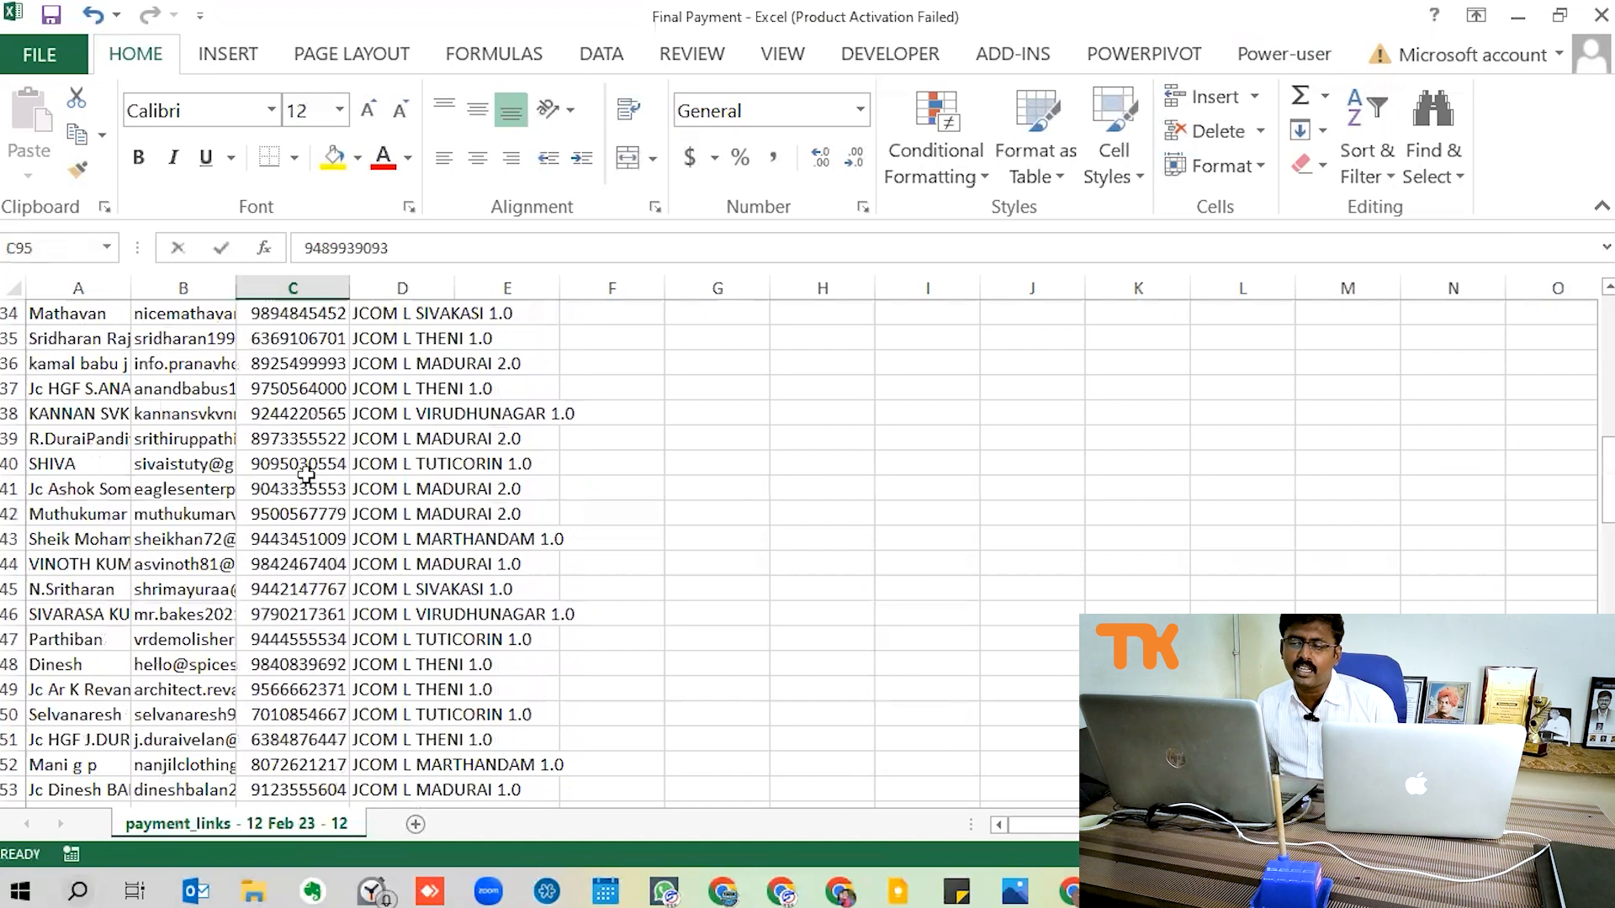
{"action": "scroll", "coordinate": [305, 474], "scroll_direction": "up", "scroll_amount": 5}
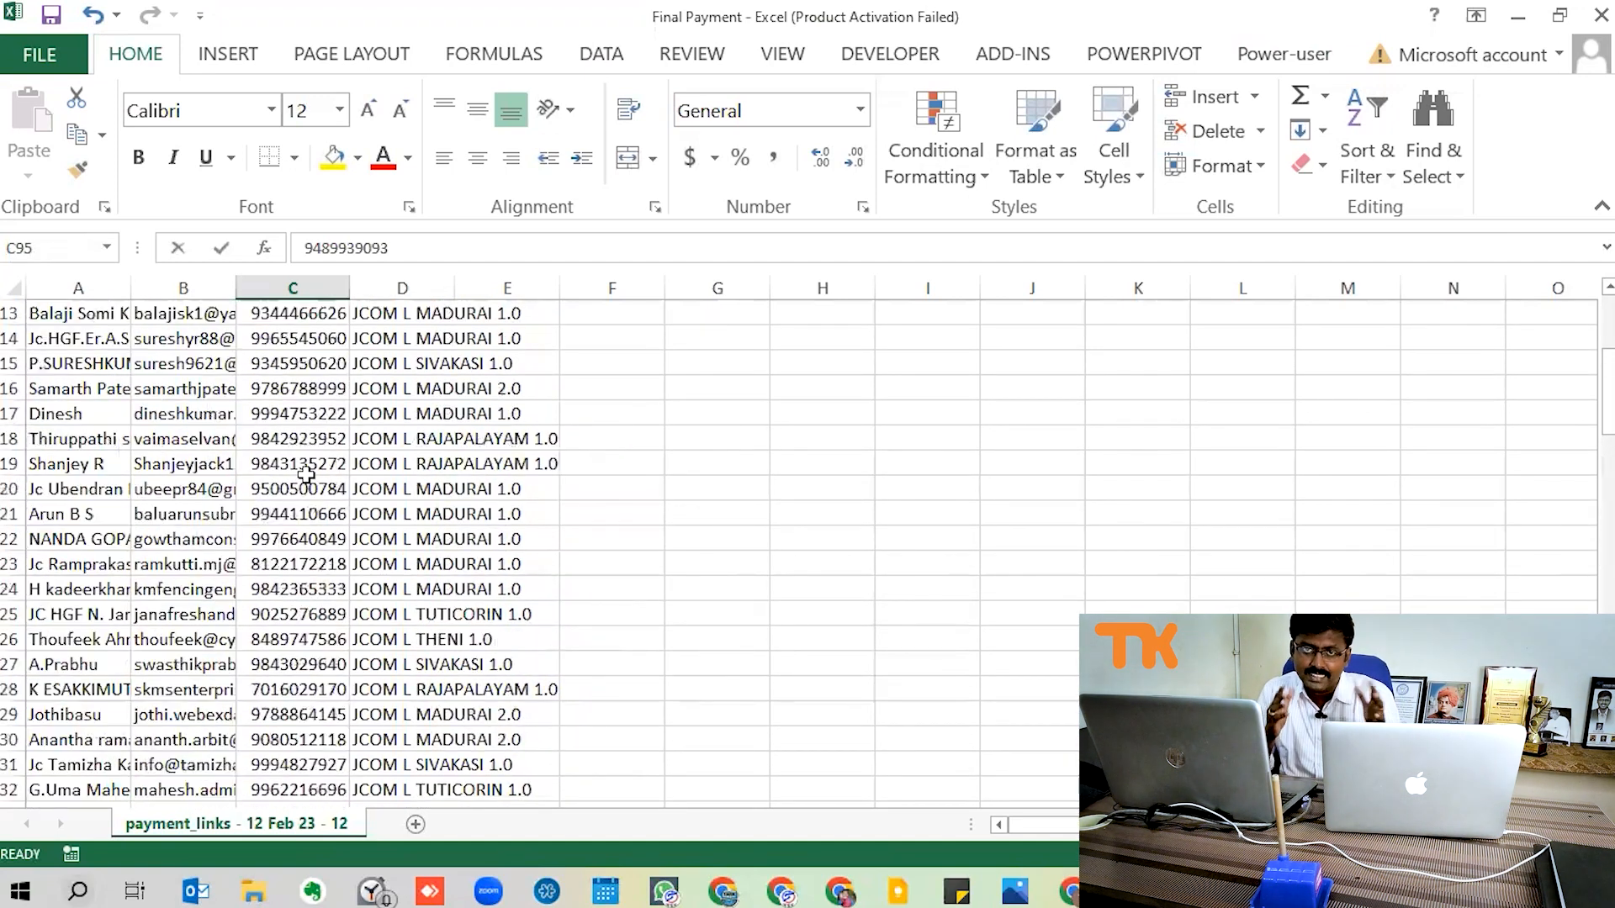